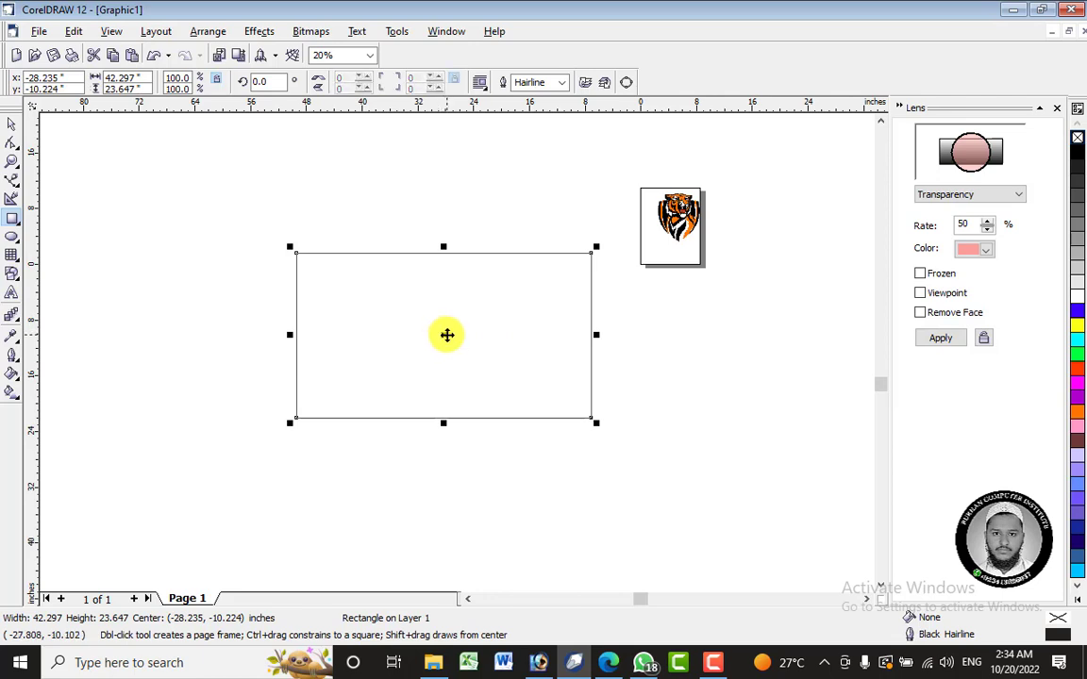
- Extrude the large rectangle with its vanishing point above the shape
click(16, 340)
mouse_move(15, 317)
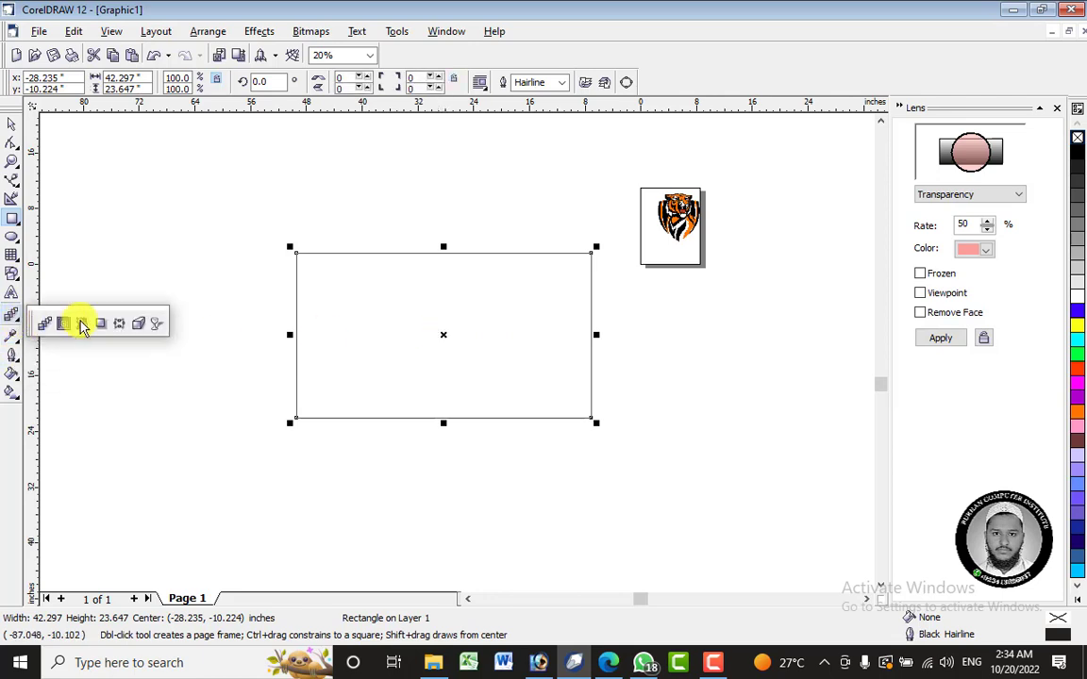
click(137, 325)
drag(444, 335, 456, 144)
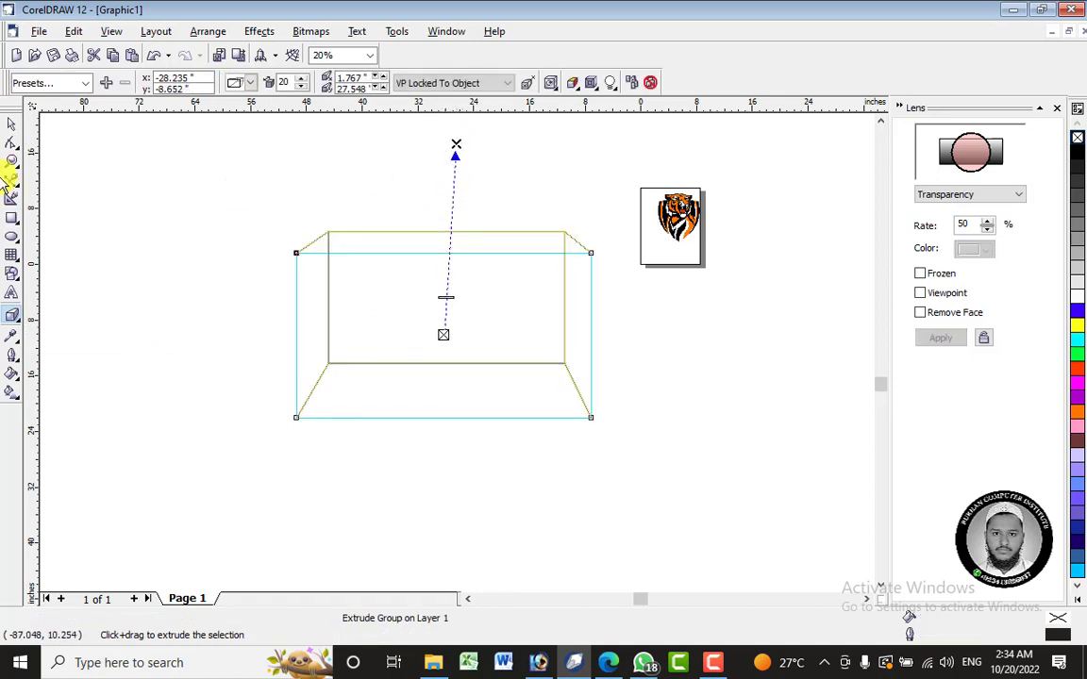
- Fill the extruded rectangle with yellow and deselect it
click(12, 126)
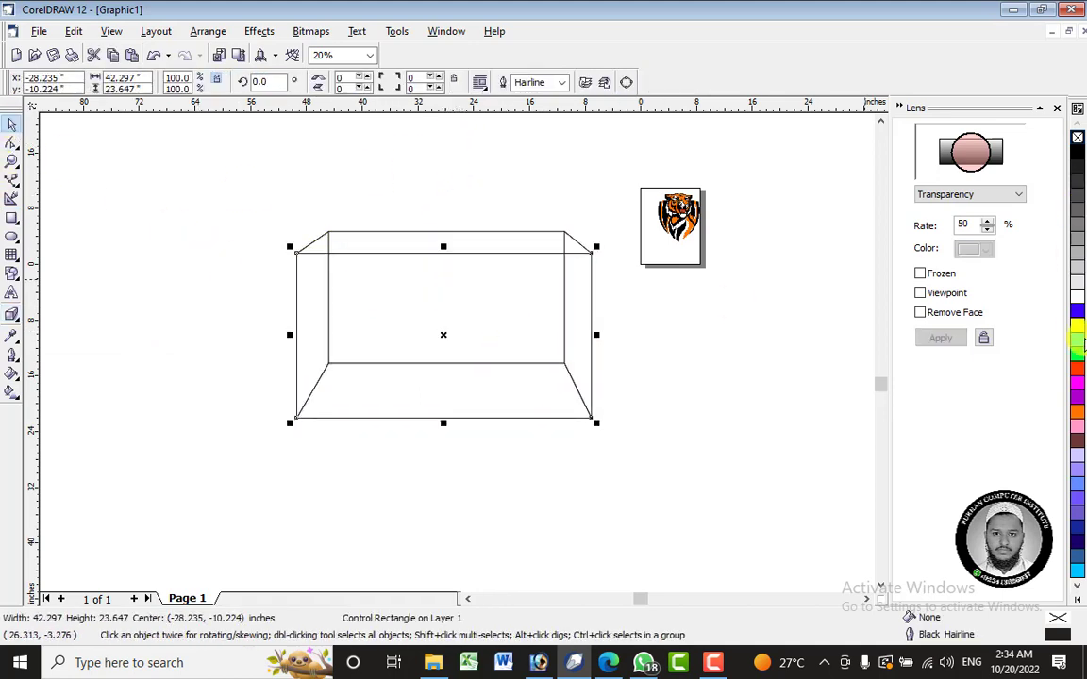
click(1077, 325)
click(837, 428)
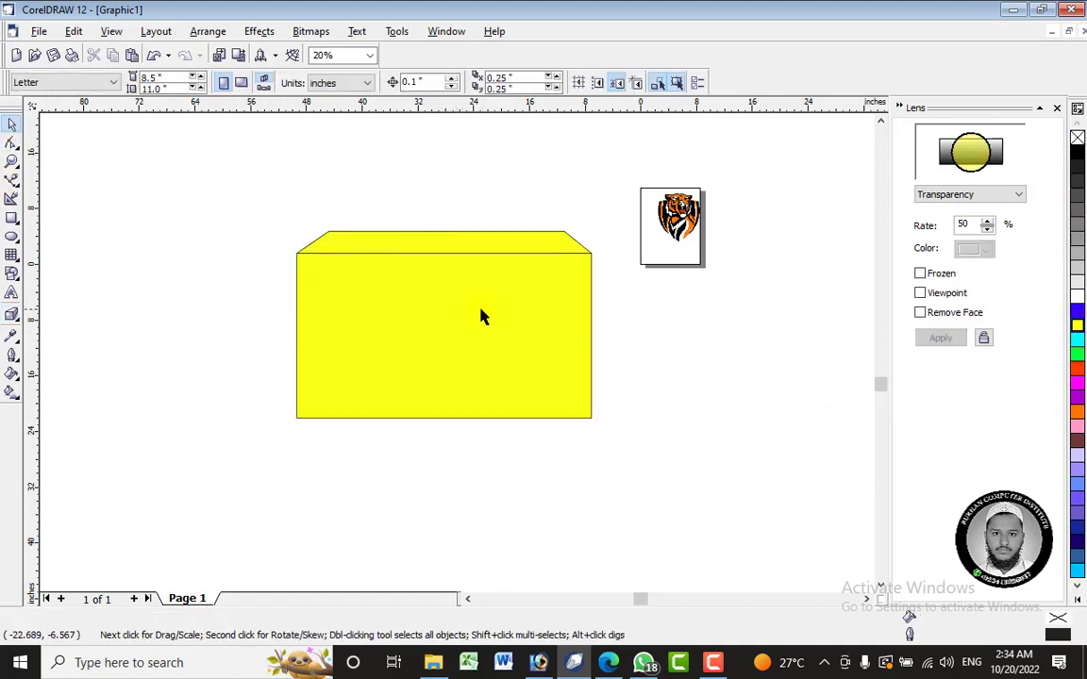
- Remove the extruded rectangle's fill, then fill it with yellow again
click(481, 316)
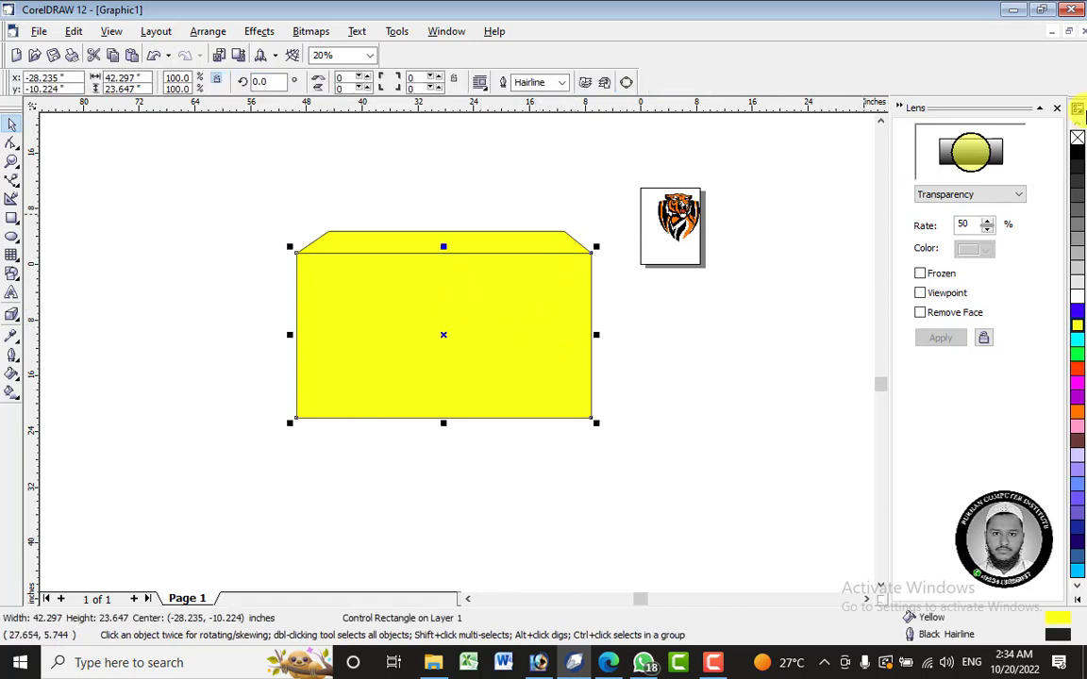
click(1076, 138)
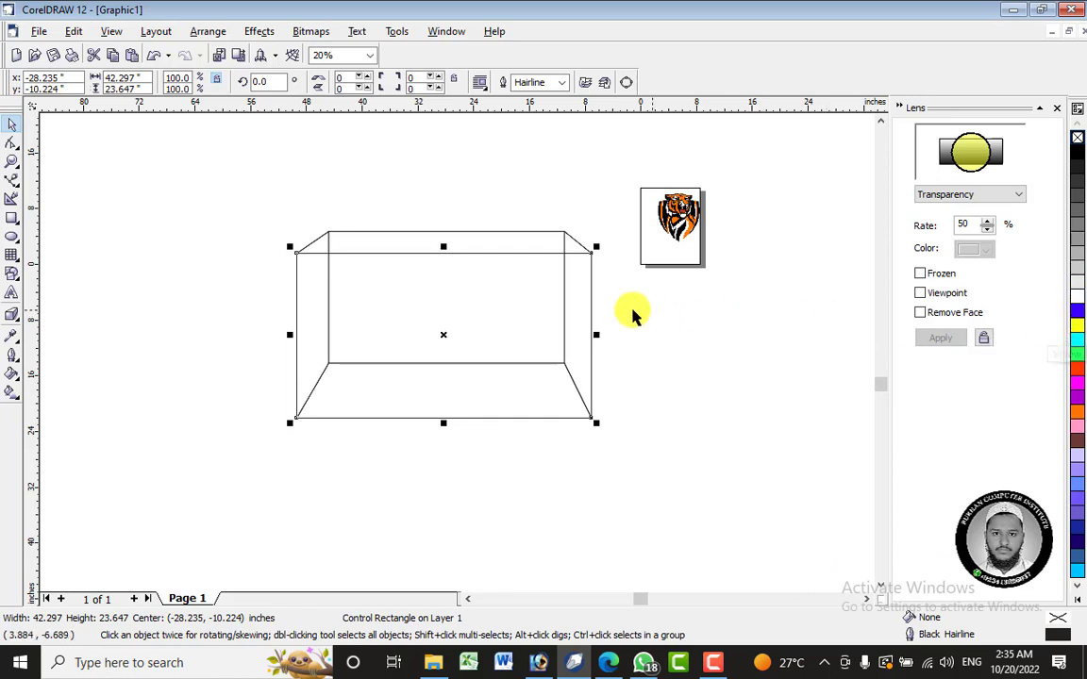
click(1077, 327)
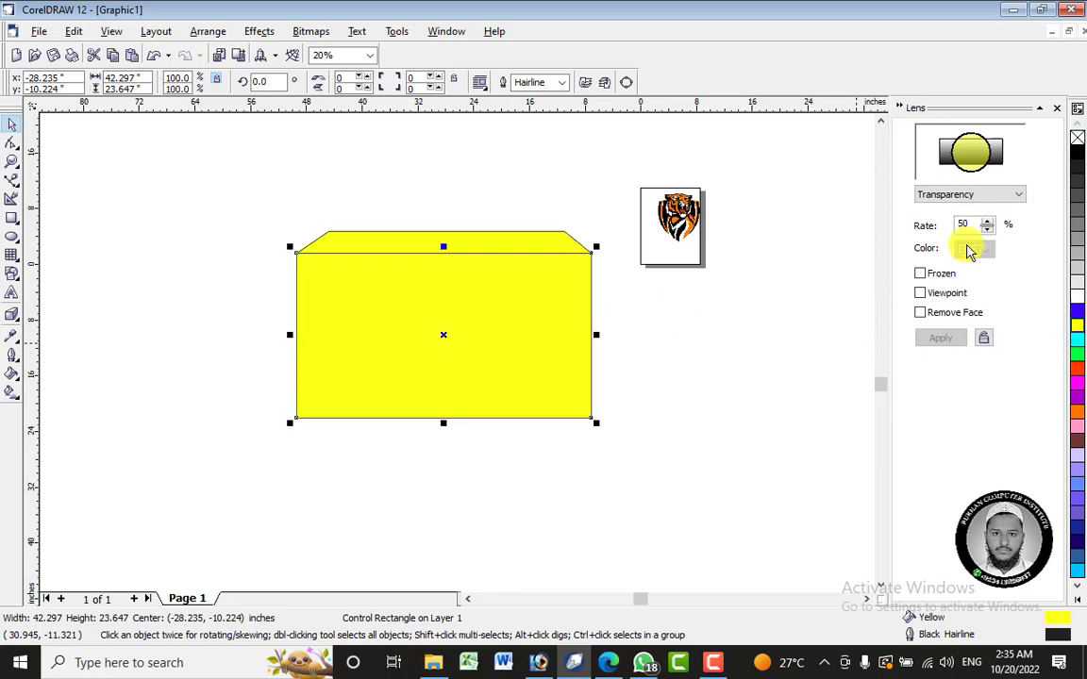
- Draw a rectangle about 61.2 by 41.2 inches over the extruded shape and apply the Wireframe lens to it
click(958, 194)
click(951, 311)
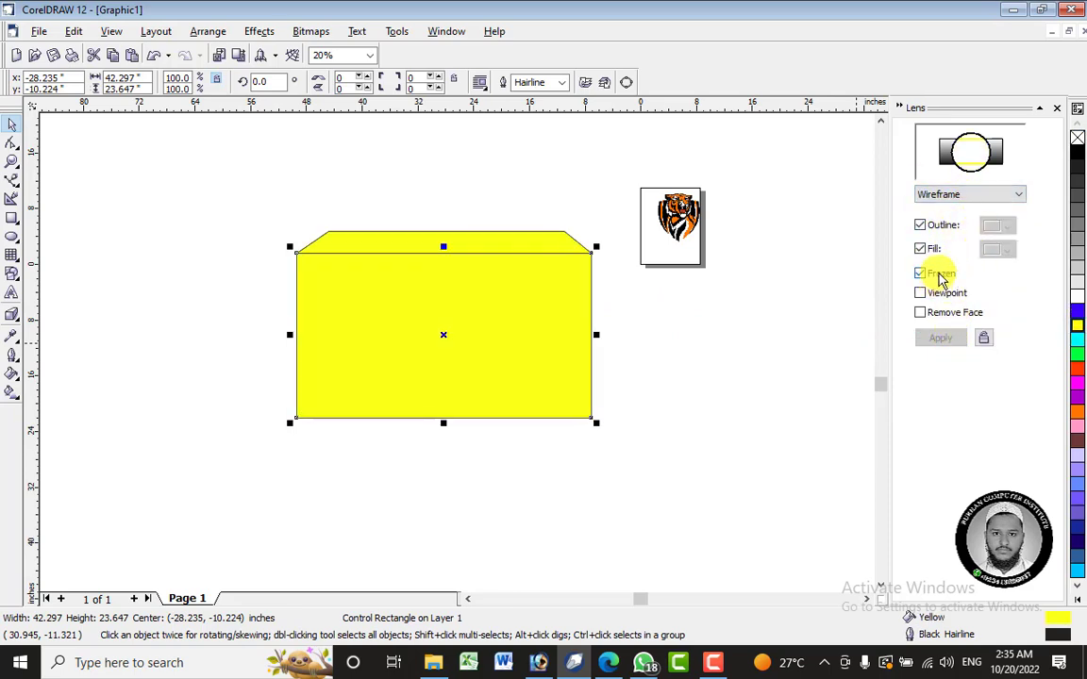
click(938, 275)
click(13, 219)
drag(198, 175, 624, 463)
click(941, 341)
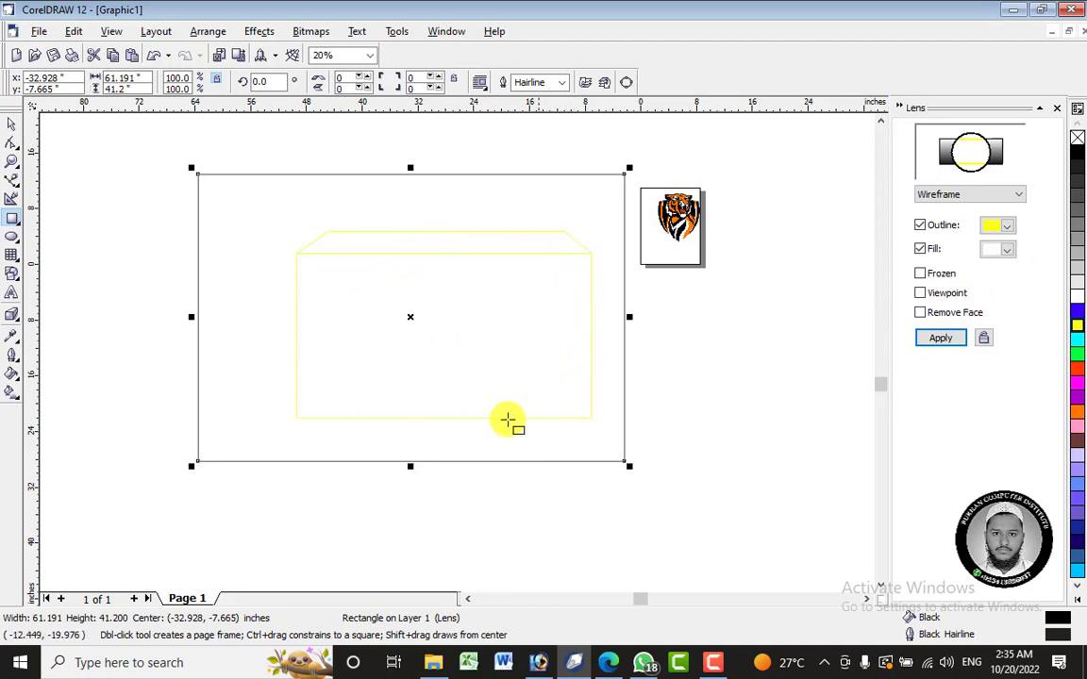
- Set the Wireframe lens's outline color to black and apply it
click(995, 229)
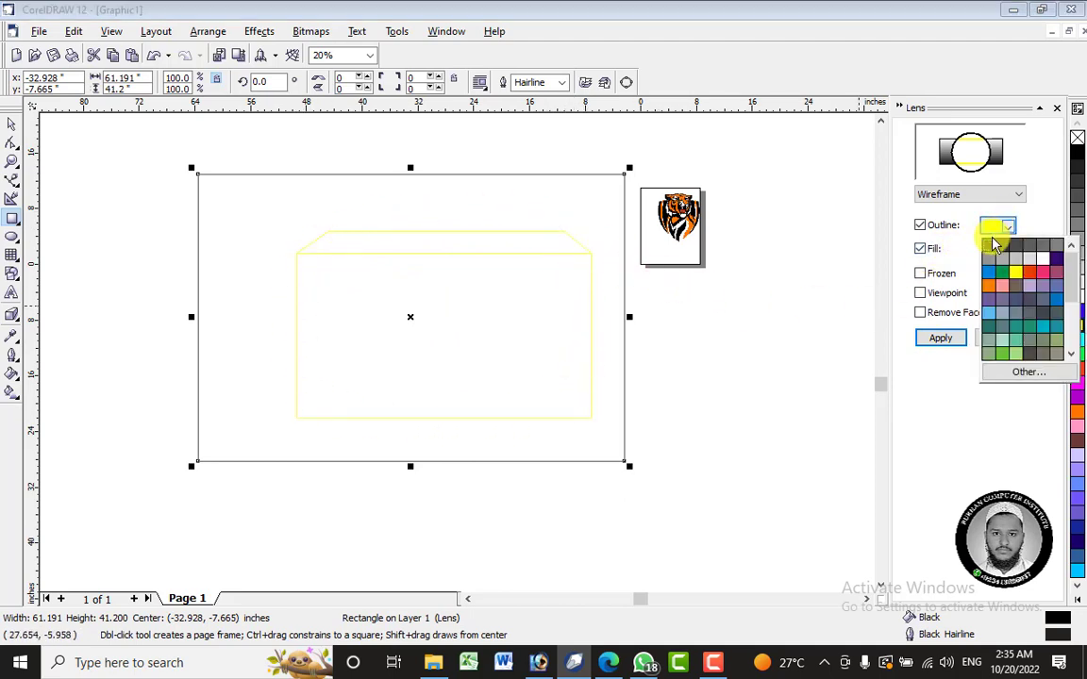
click(991, 247)
click(940, 338)
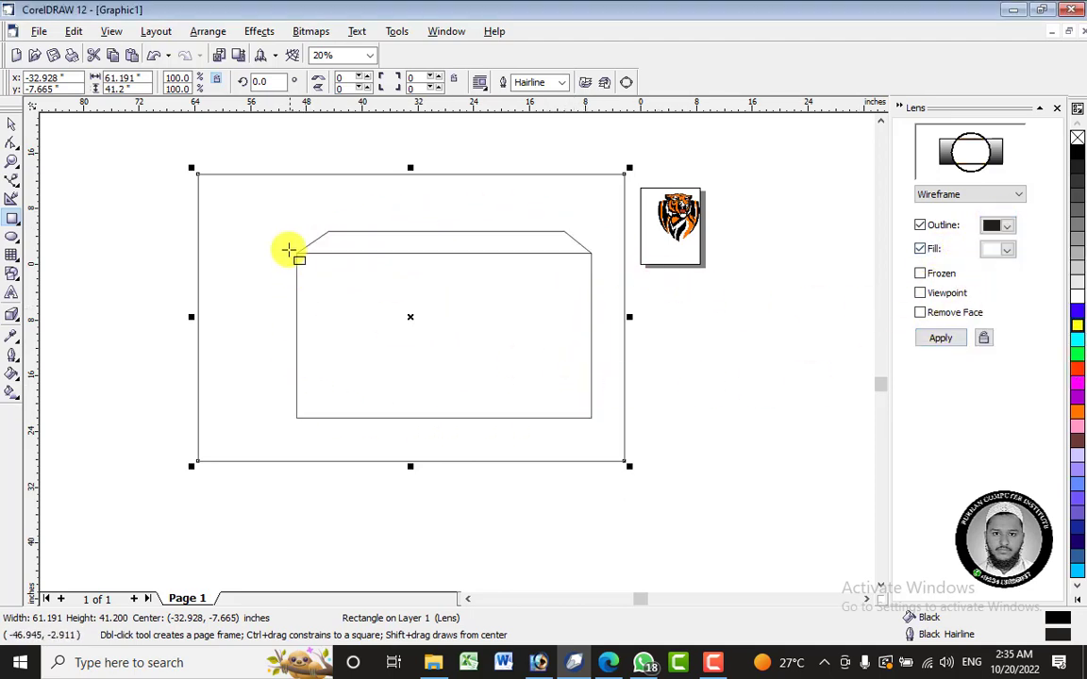
- Move the lens rectangle partly off the extruded shape and delete it
mouse_move(409, 317)
mouse_down()
mouse_move(227, 361)
mouse_move(332, 352)
mouse_move(559, 375)
mouse_up()
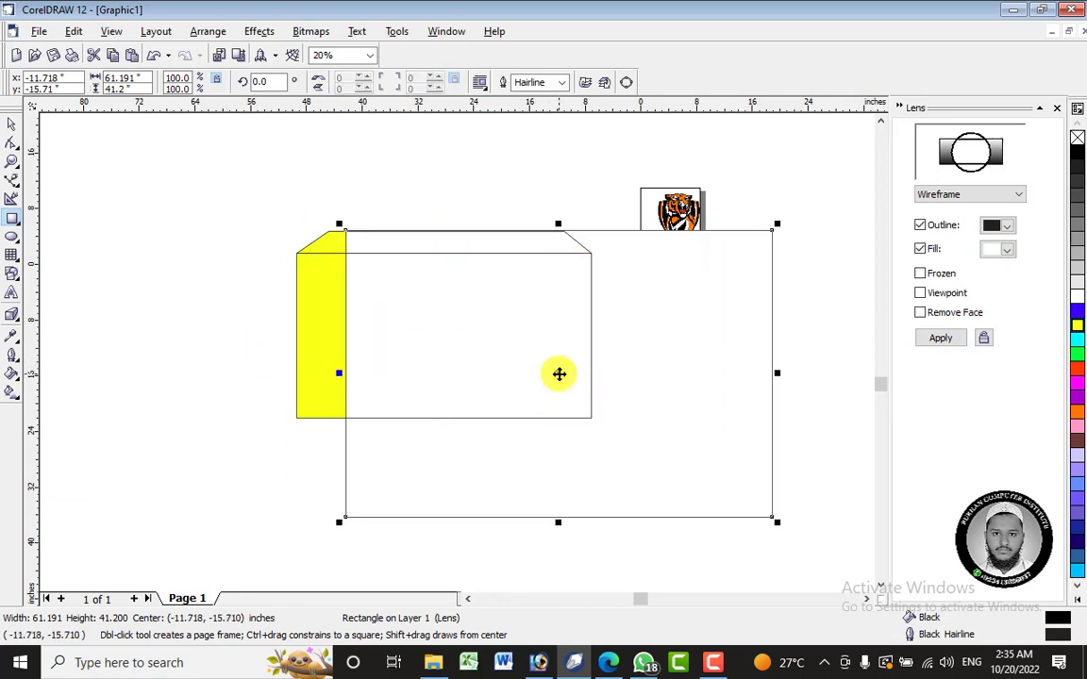
right_click(560, 374)
click(613, 189)
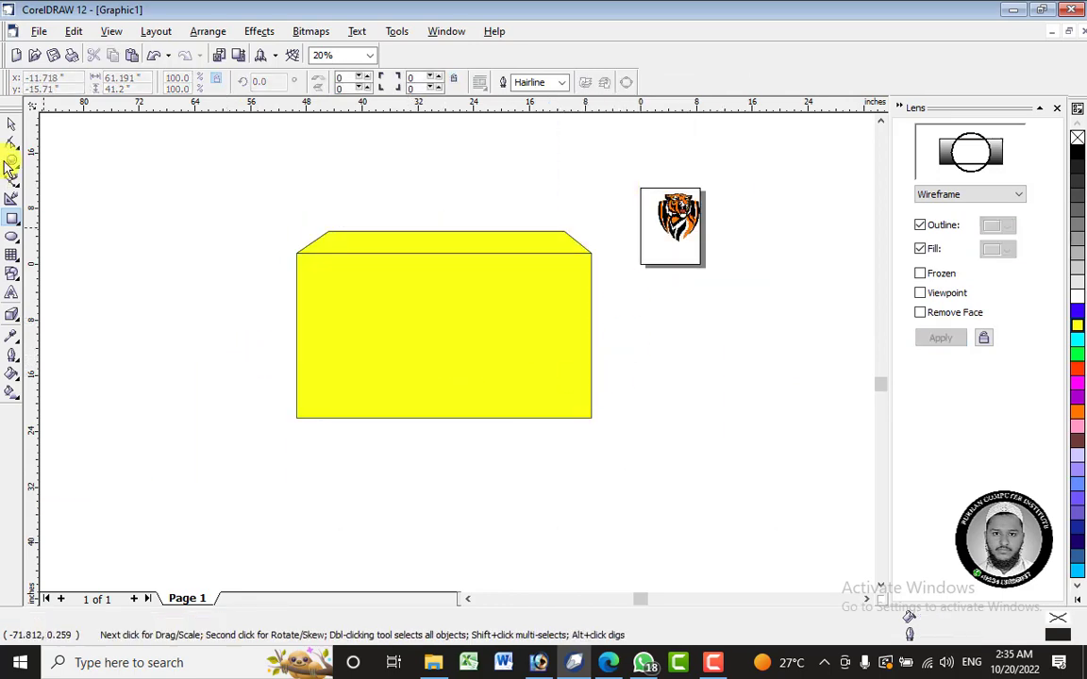
- Select the yellow control rectangle and switch the document view to Wireframe
click(12, 124)
click(445, 270)
click(112, 32)
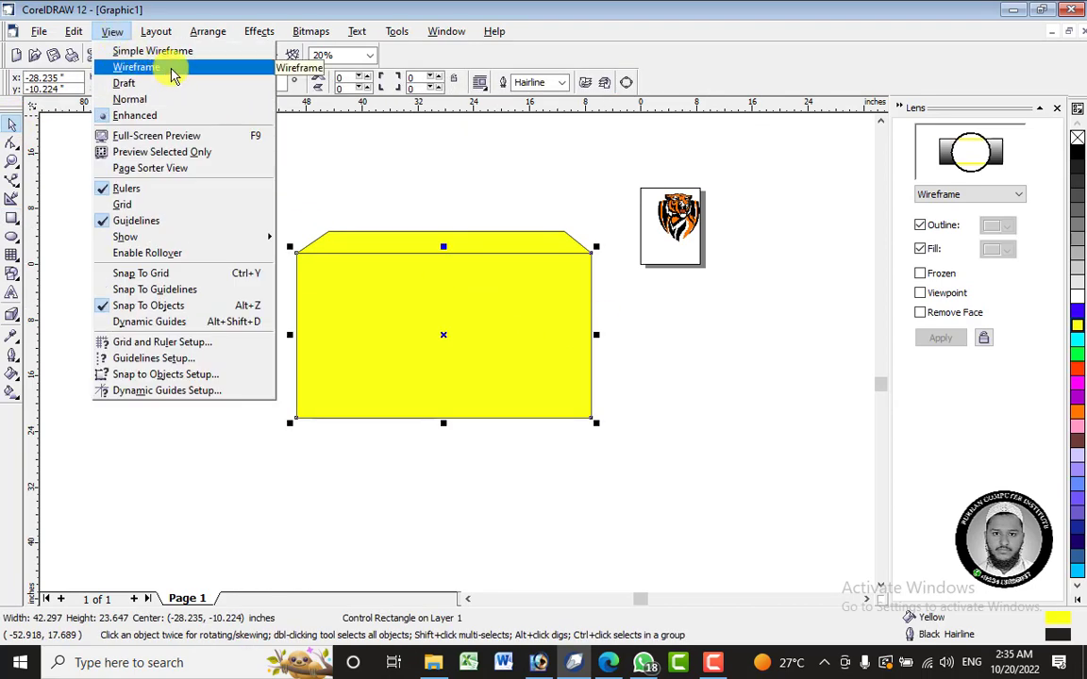
click(137, 67)
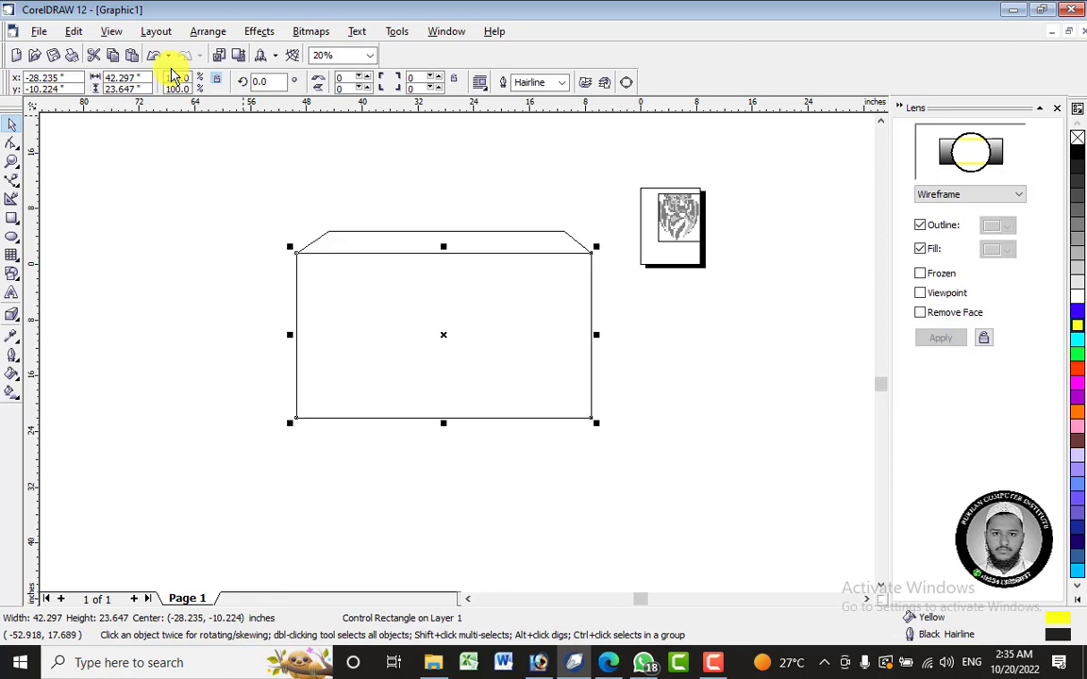
- Undo the deletion of the lens rectangle and delete it again
key(ctrl+z)
right_click(583, 291)
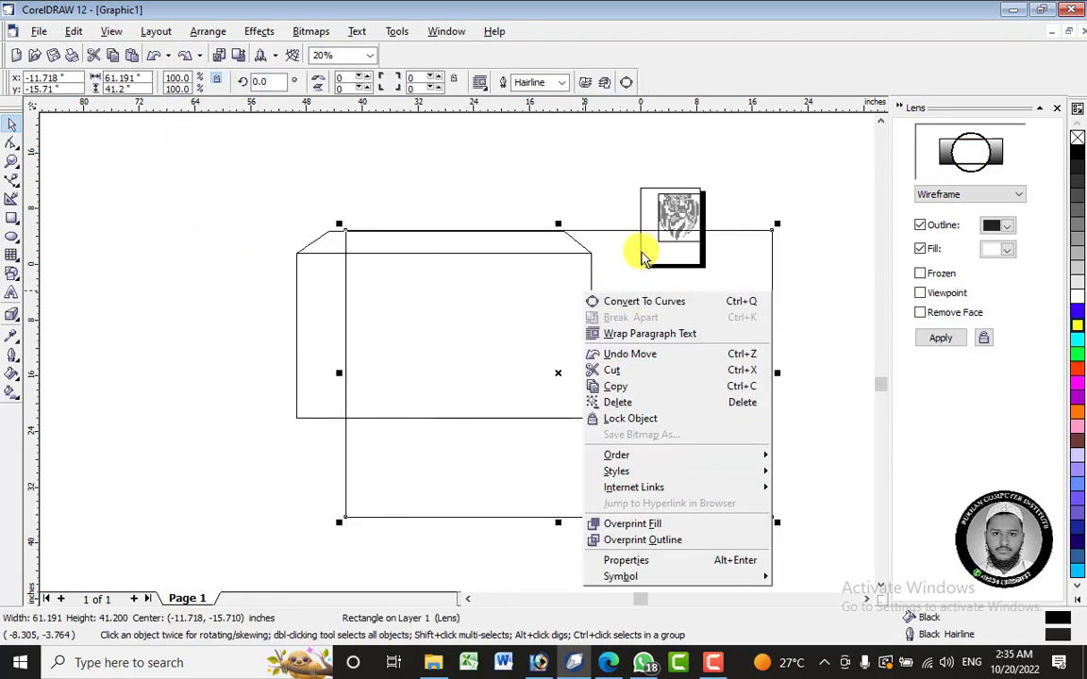
click(625, 235)
right_click(626, 236)
click(687, 345)
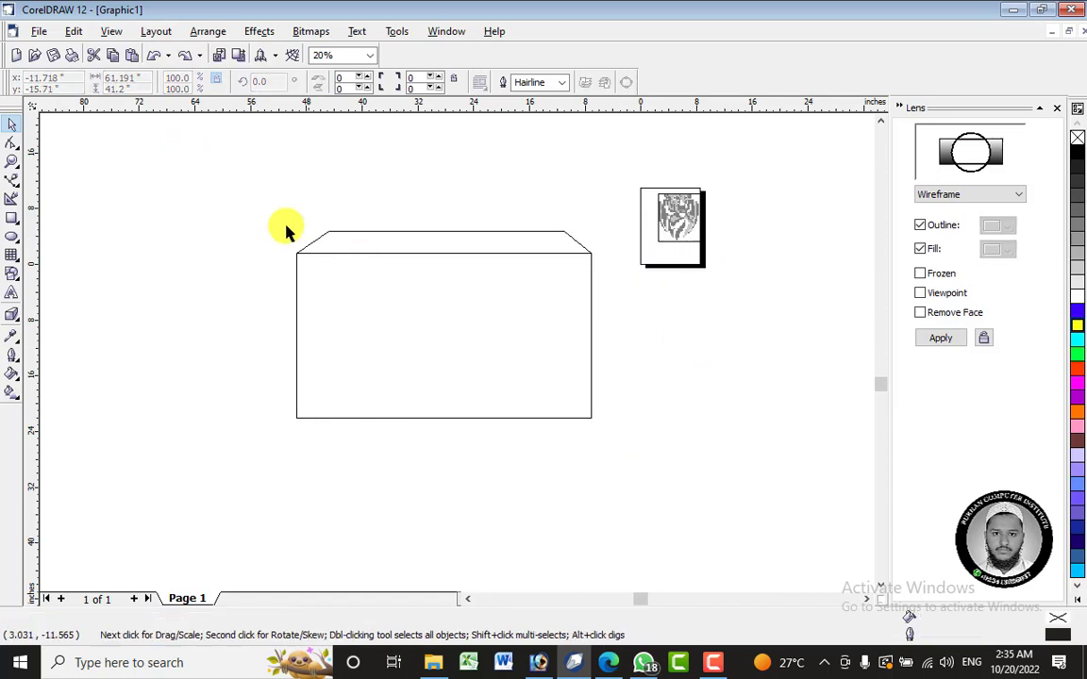
- Select the whole extruded shape and delete it
drag(260, 201, 655, 449)
right_click(472, 306)
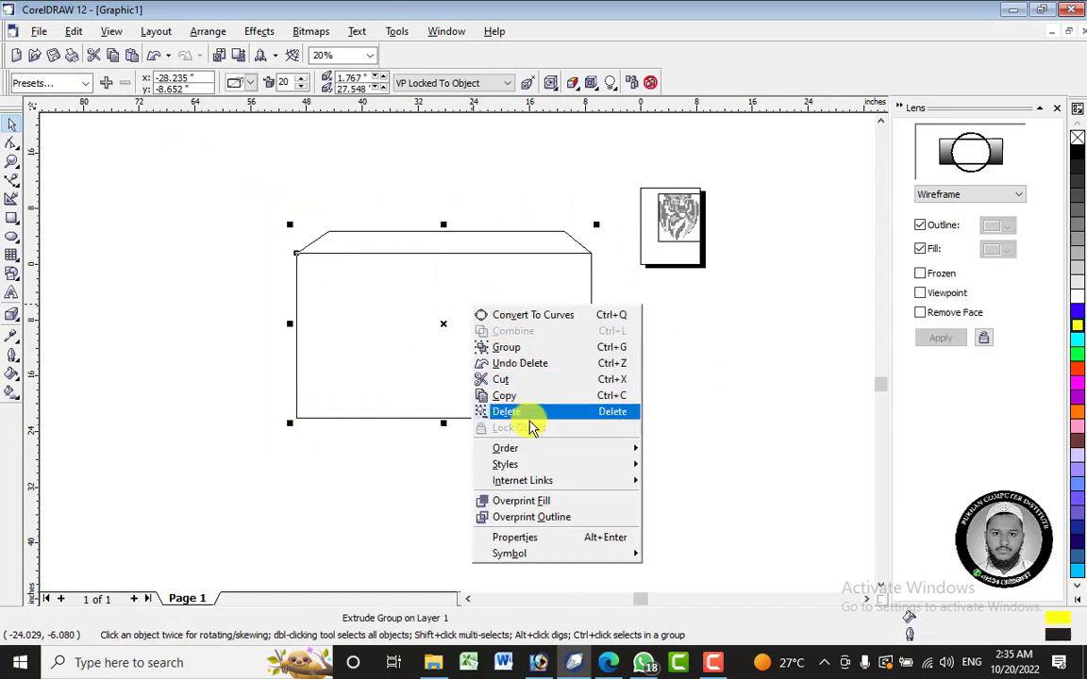
click(531, 415)
- Delete the tiger bitmap from the page
click(672, 211)
right_click(687, 225)
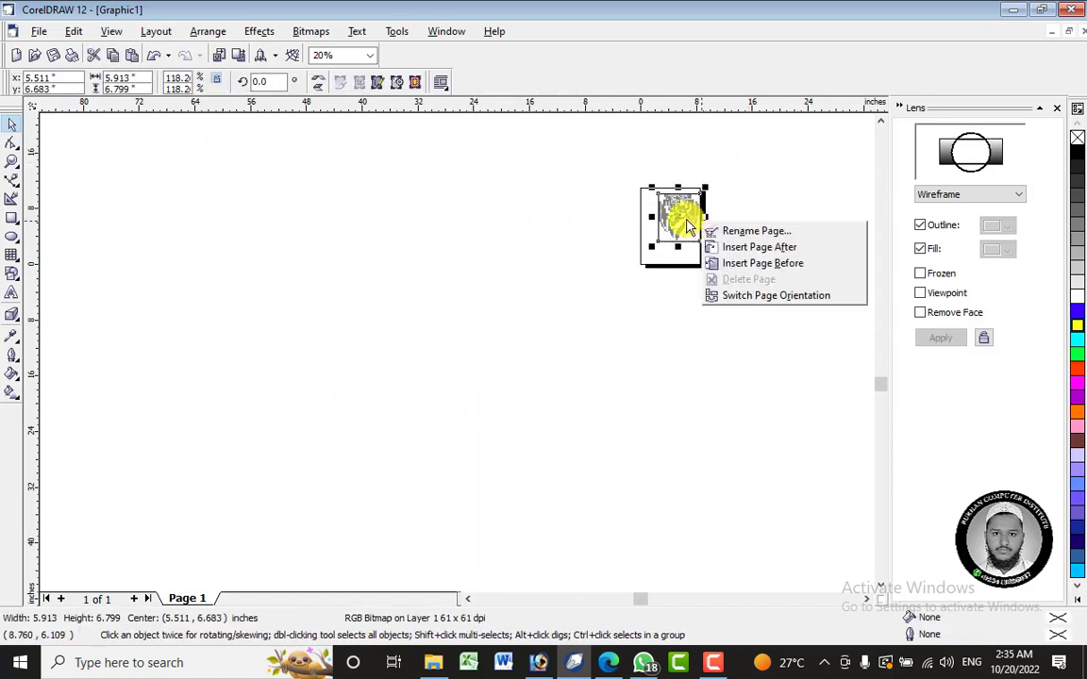
click(683, 216)
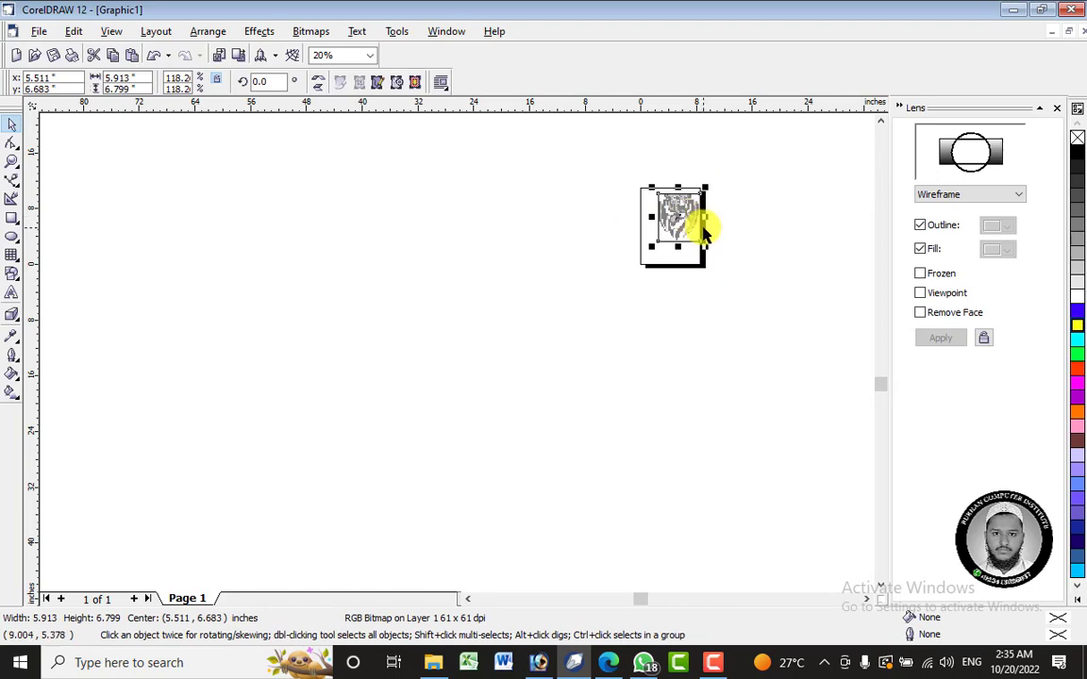
right_click(687, 195)
click(752, 328)
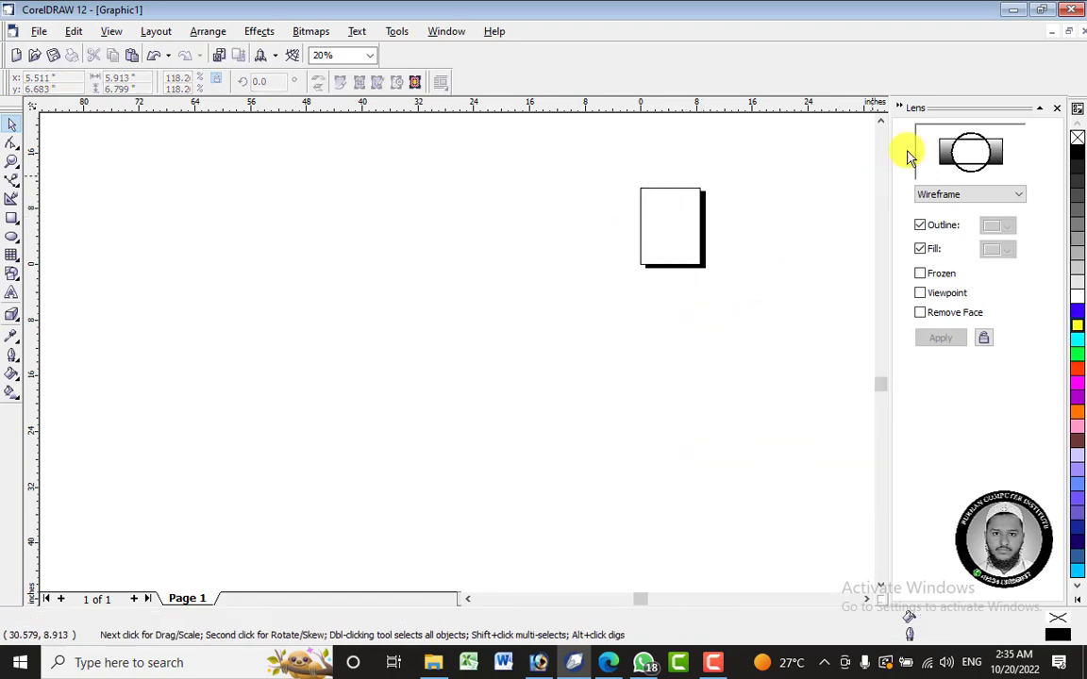
- Close the Lens settings and look over the PowerClip effect commands
click(1056, 107)
click(257, 32)
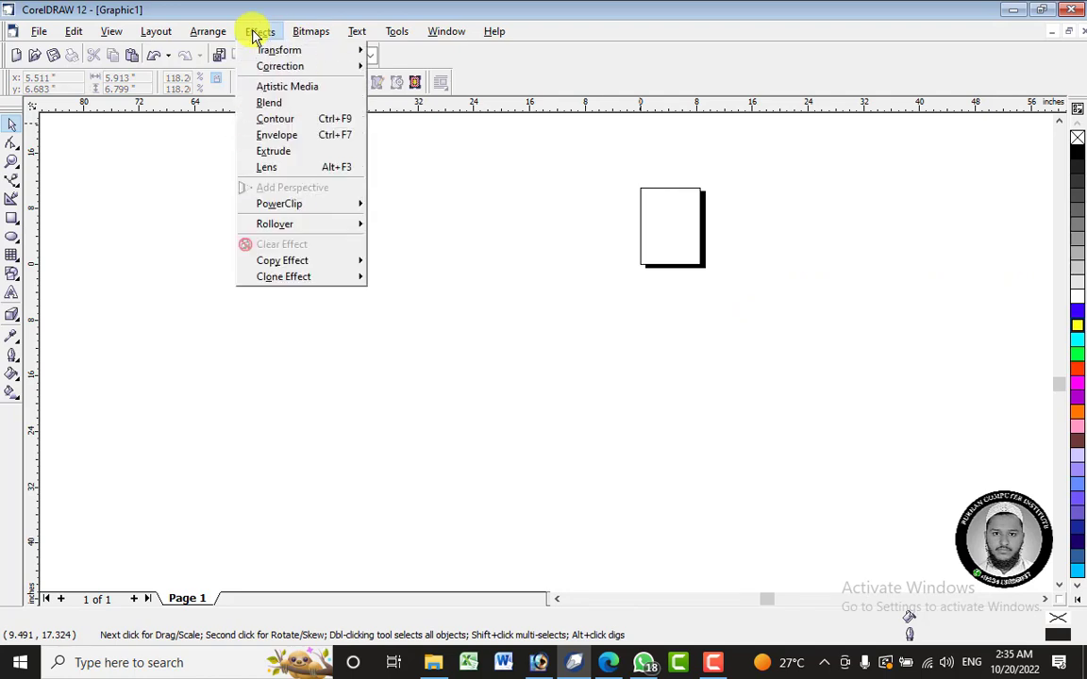
mouse_move(280, 216)
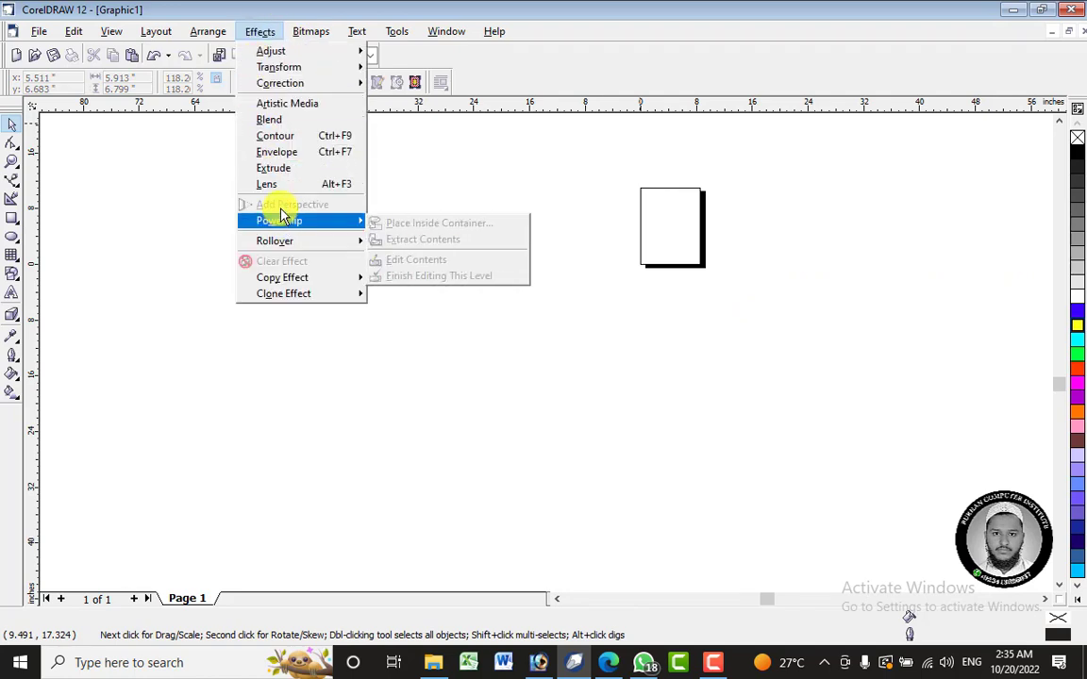
click(529, 180)
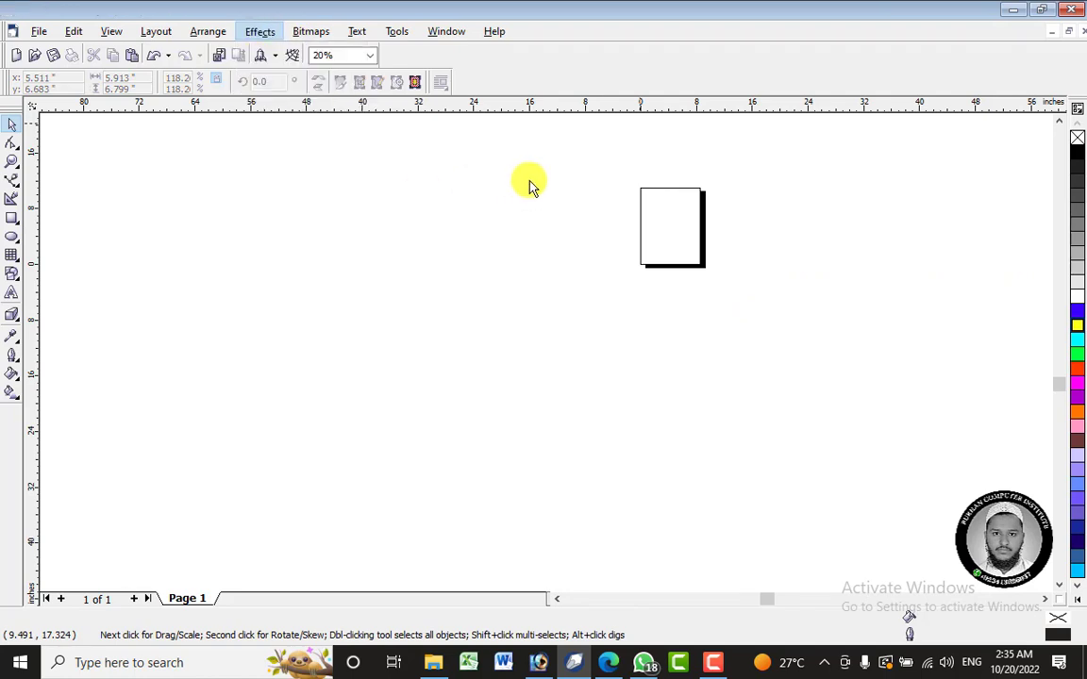
- Draw a rectangle about 36.2 by 25.7 inches below the page and turn on paragraph text wrapping for it
click(11, 218)
drag(412, 339, 664, 516)
click(11, 141)
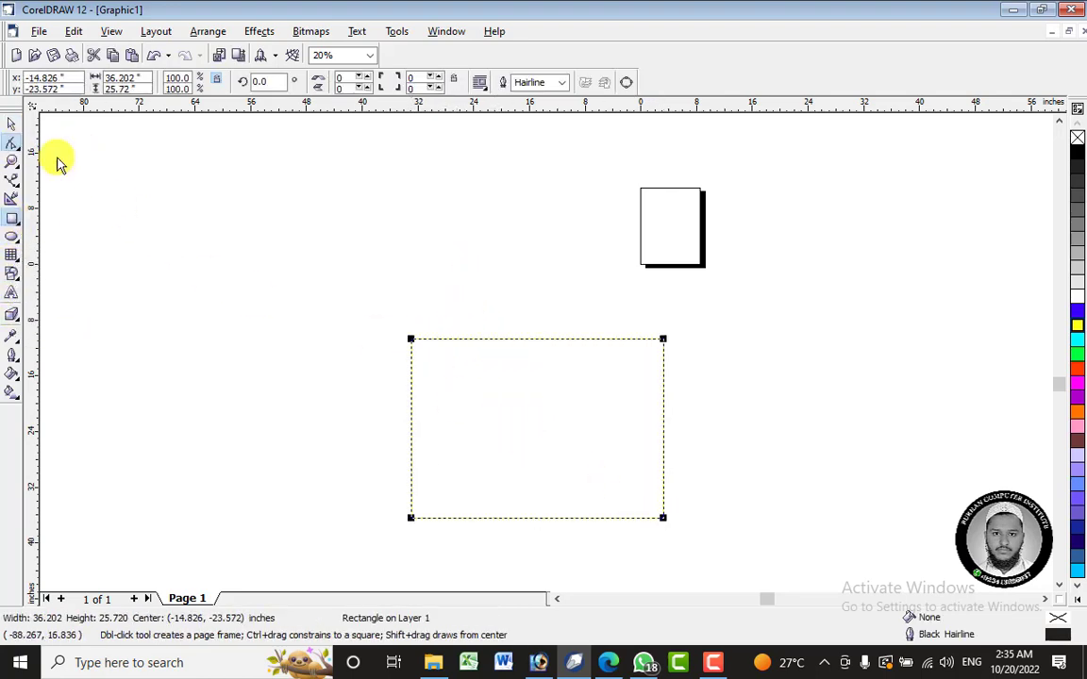
right_click(523, 372)
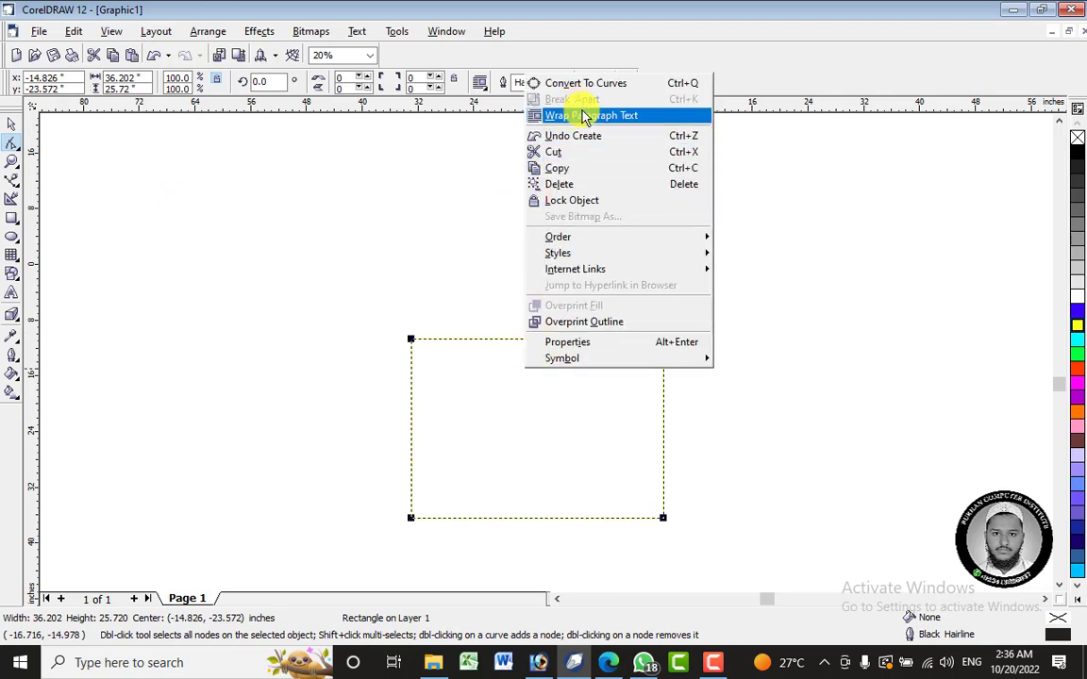
click(556, 111)
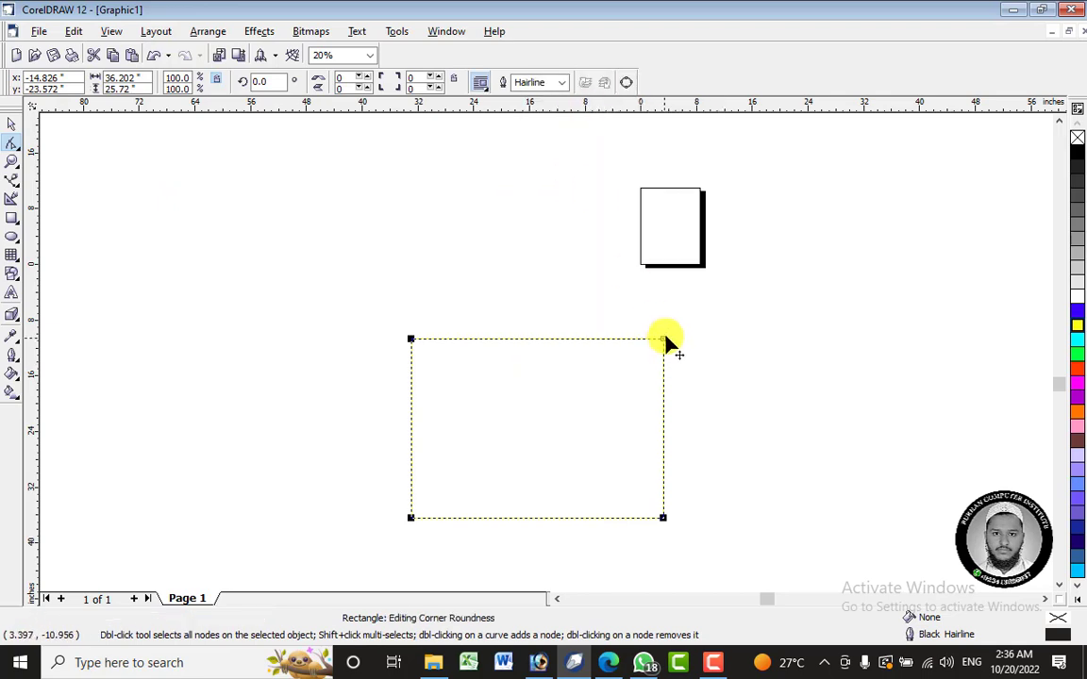
right_click(666, 344)
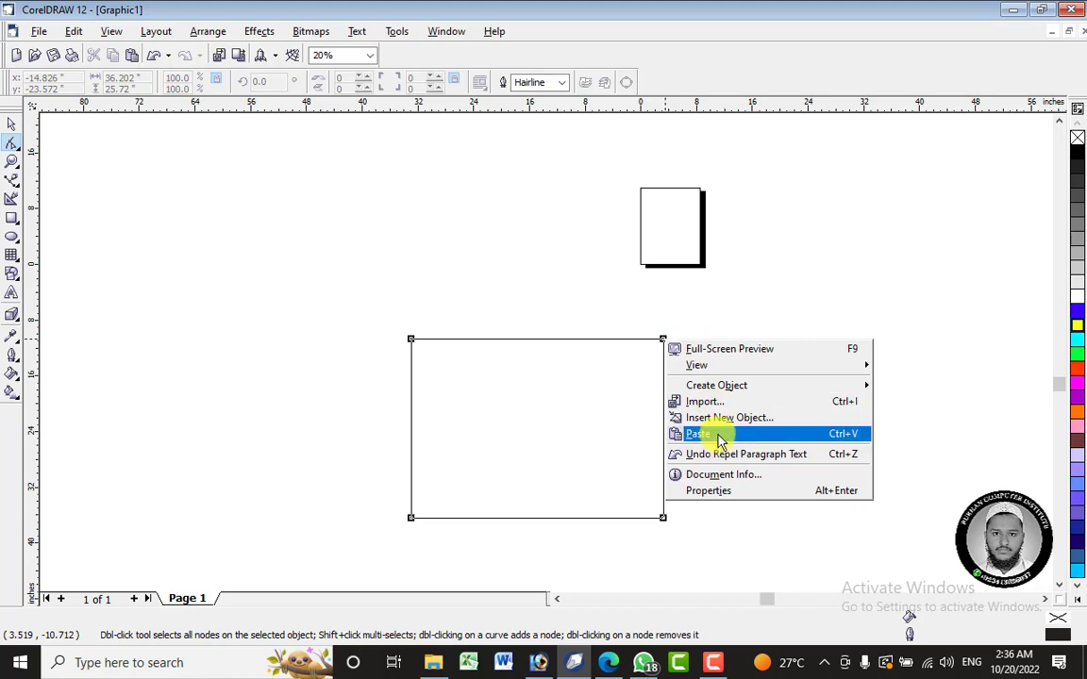
click(12, 123)
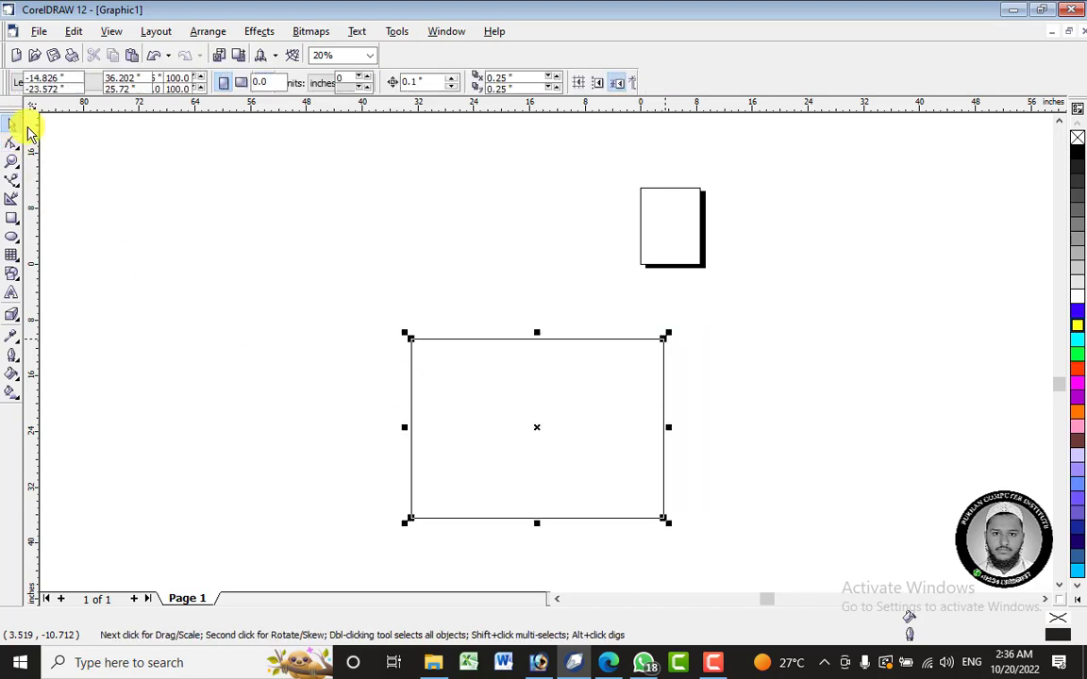
- Move the text-wrapped rectangle up toward the page and delete it
click(569, 464)
drag(569, 464, 511, 340)
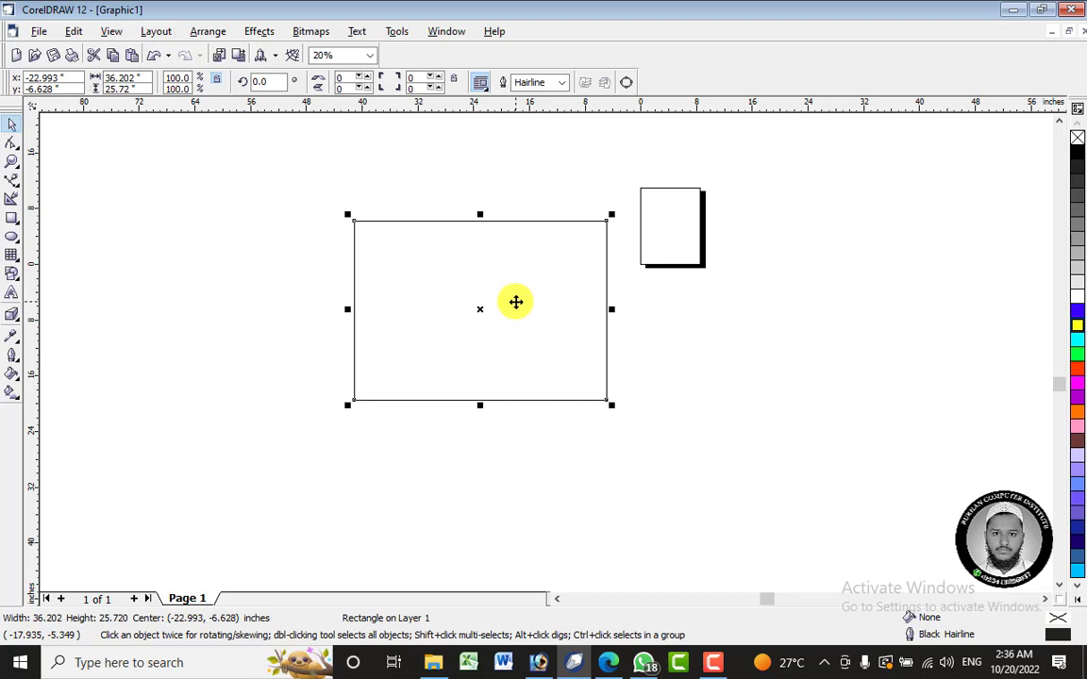
drag(539, 289, 606, 309)
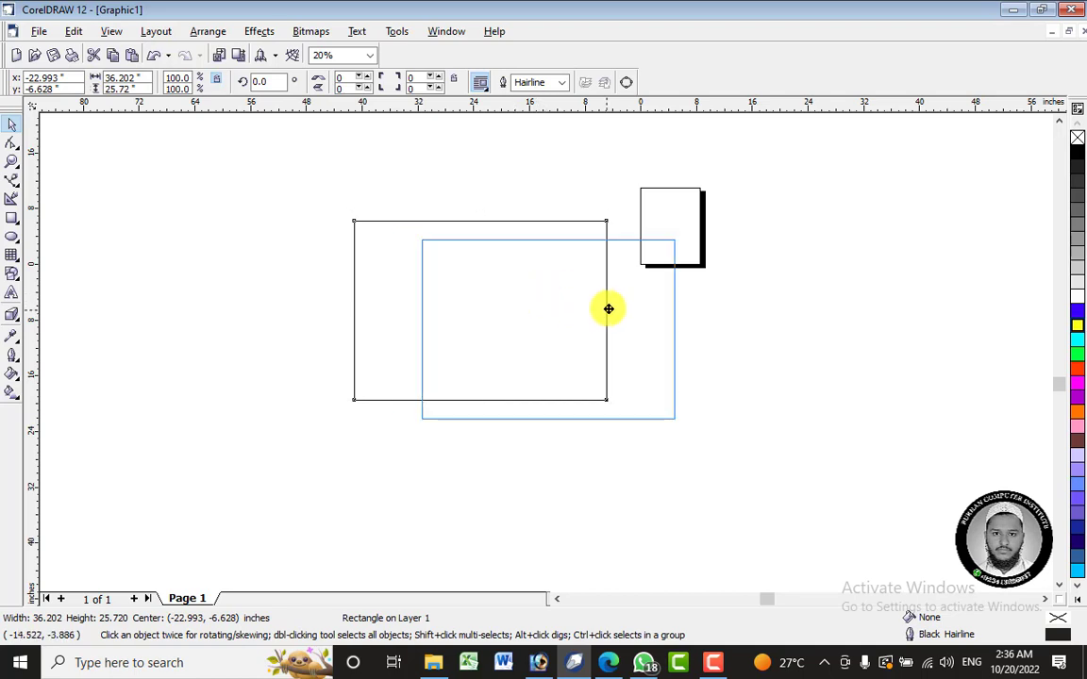
scroll(617, 237, up, 1)
right_click(596, 299)
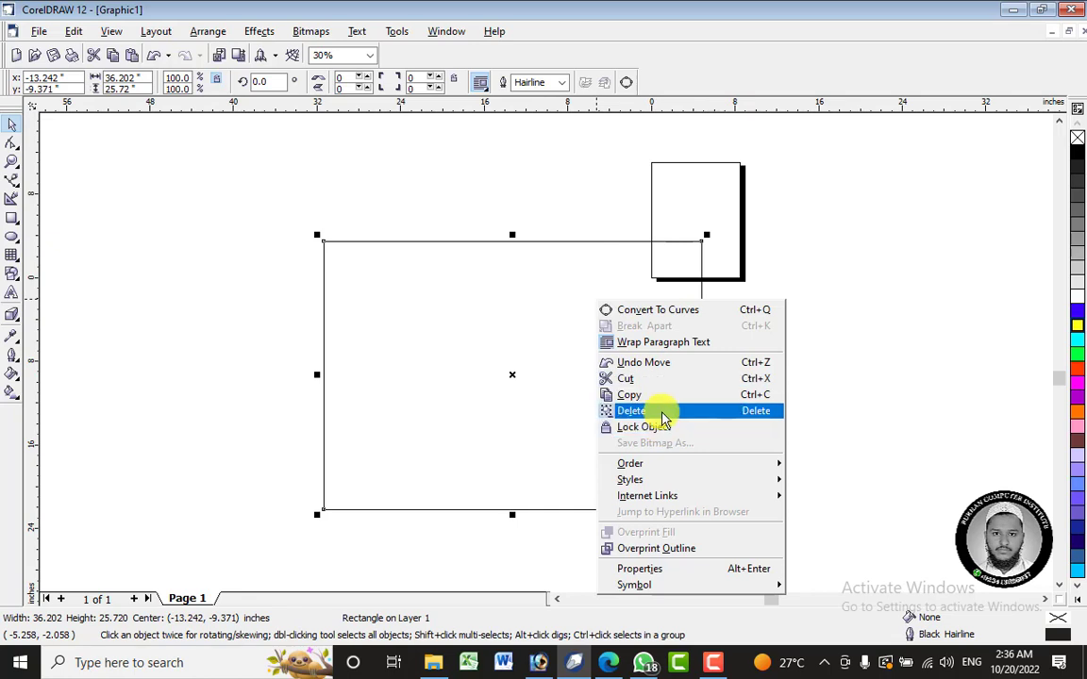
click(651, 412)
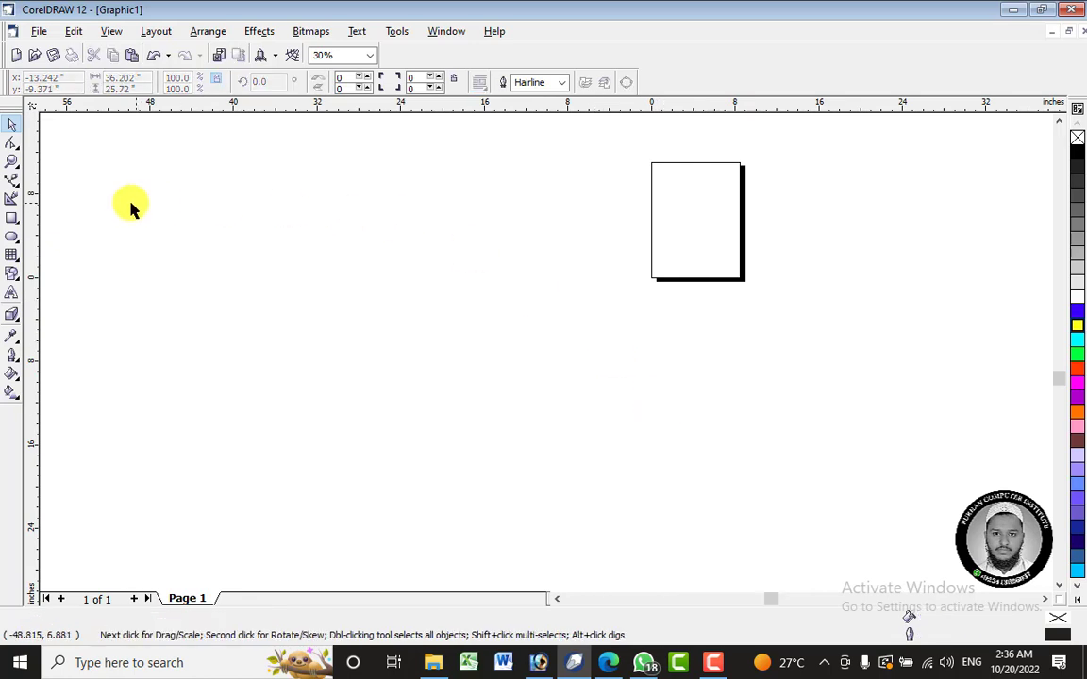
- Draw a rectangle about 34 by 24.7 inches overlapping the page's lower-left corner and delete it
click(12, 225)
drag(353, 220, 710, 478)
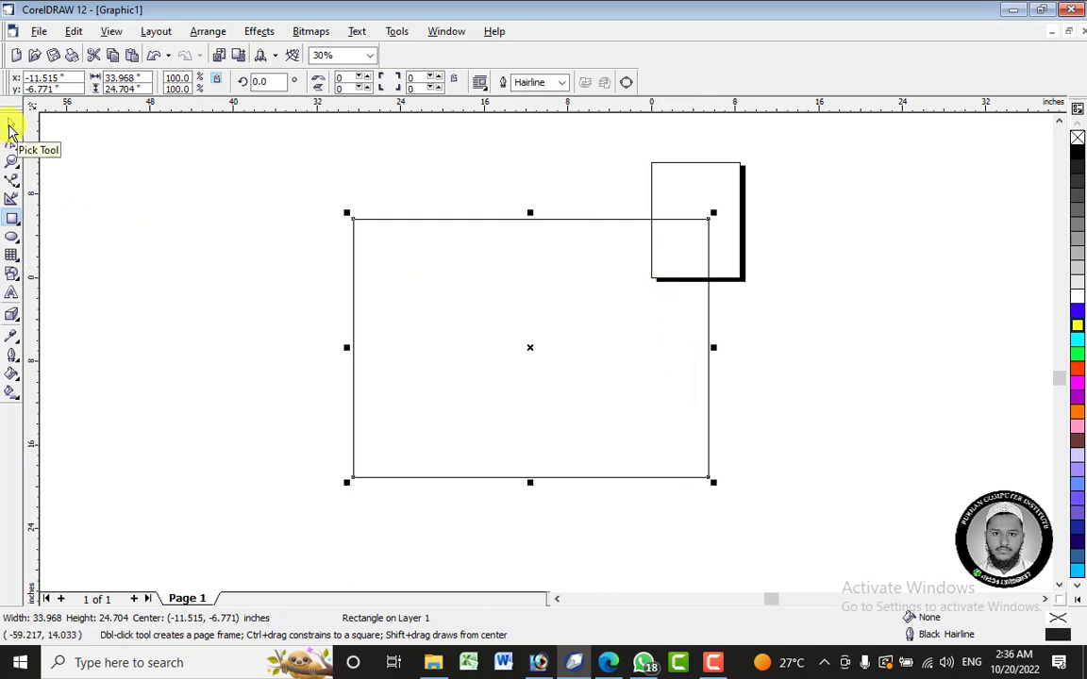
right_click(507, 308)
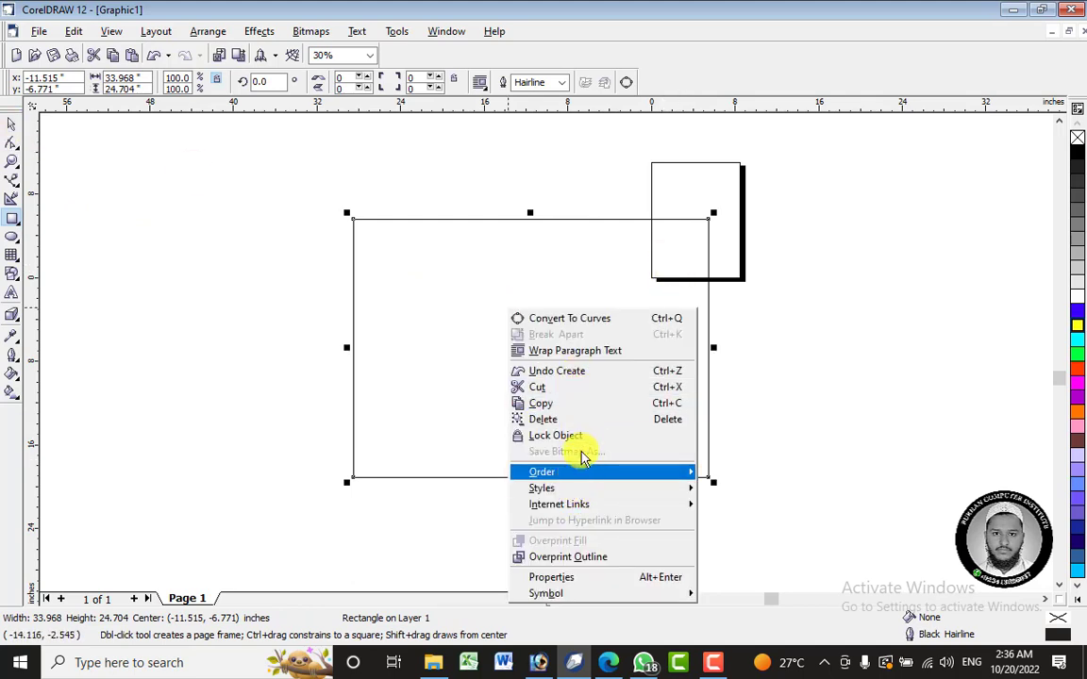
click(582, 421)
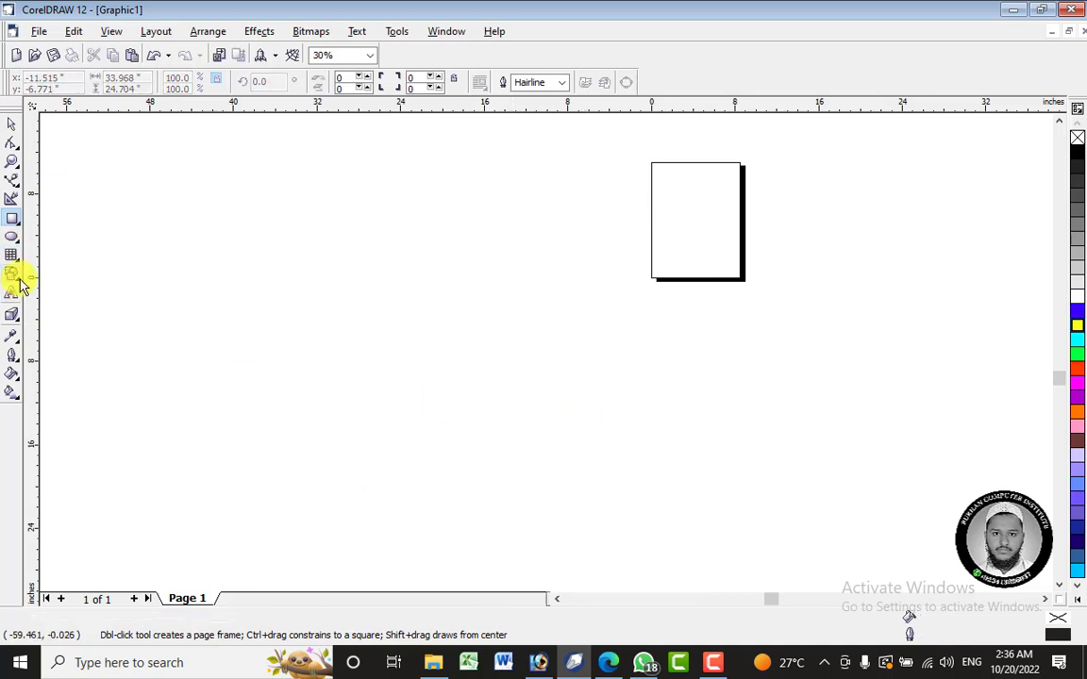
- Draw a trapezoid about 22.8 by 22.8 inches below and left of the page using the Basic Shapes tool
click(20, 280)
click(18, 259)
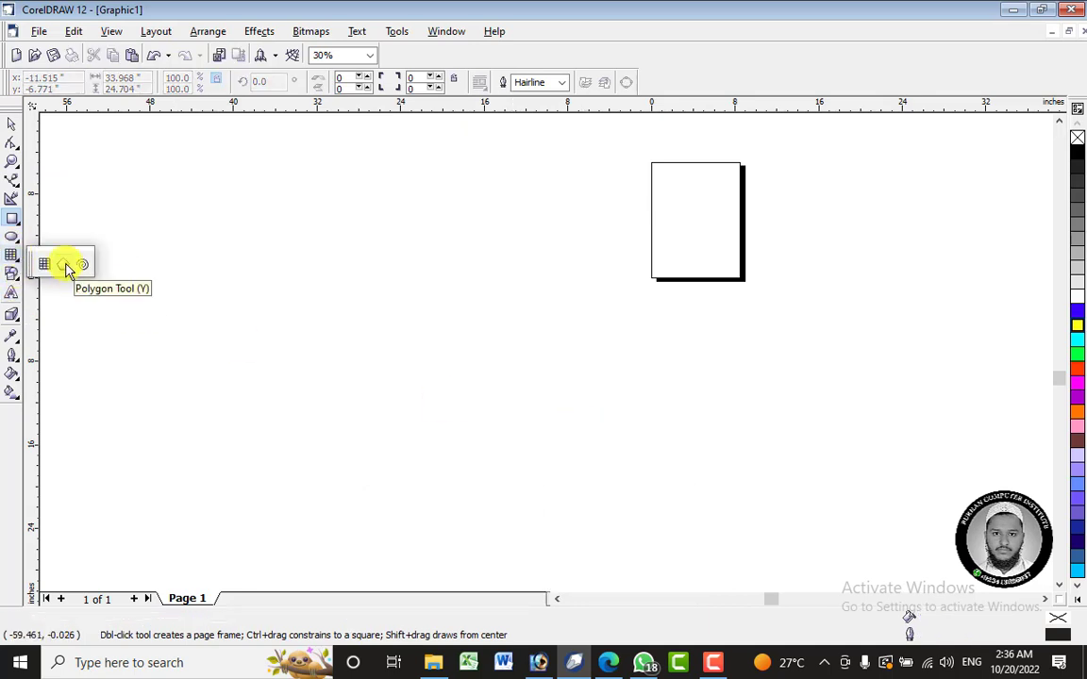
click(19, 279)
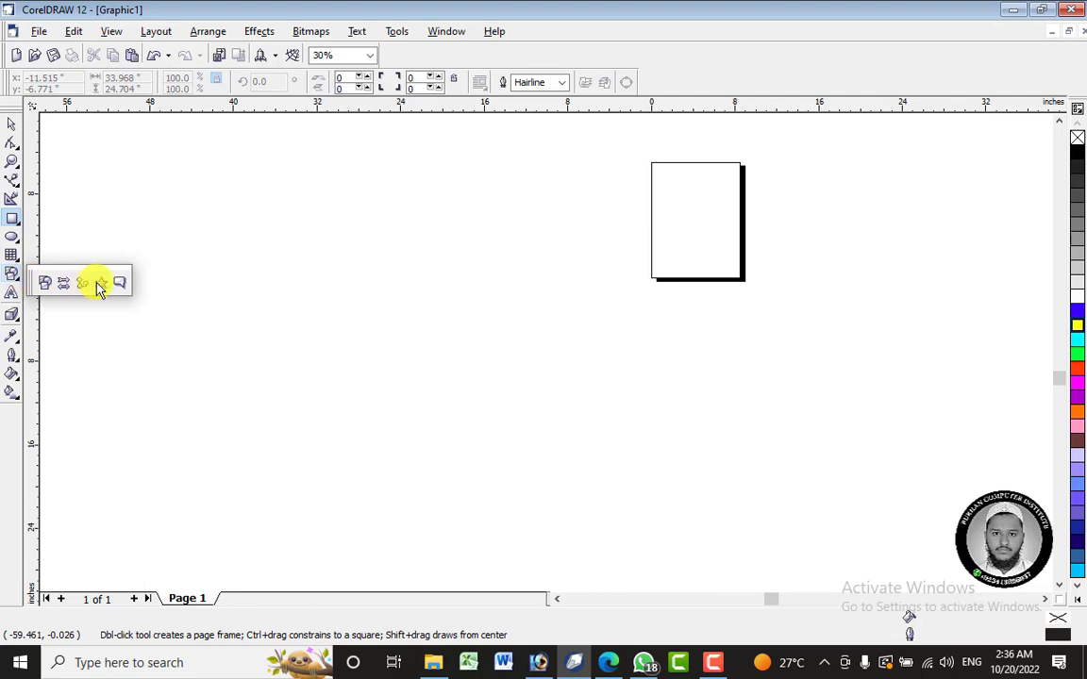
click(45, 284)
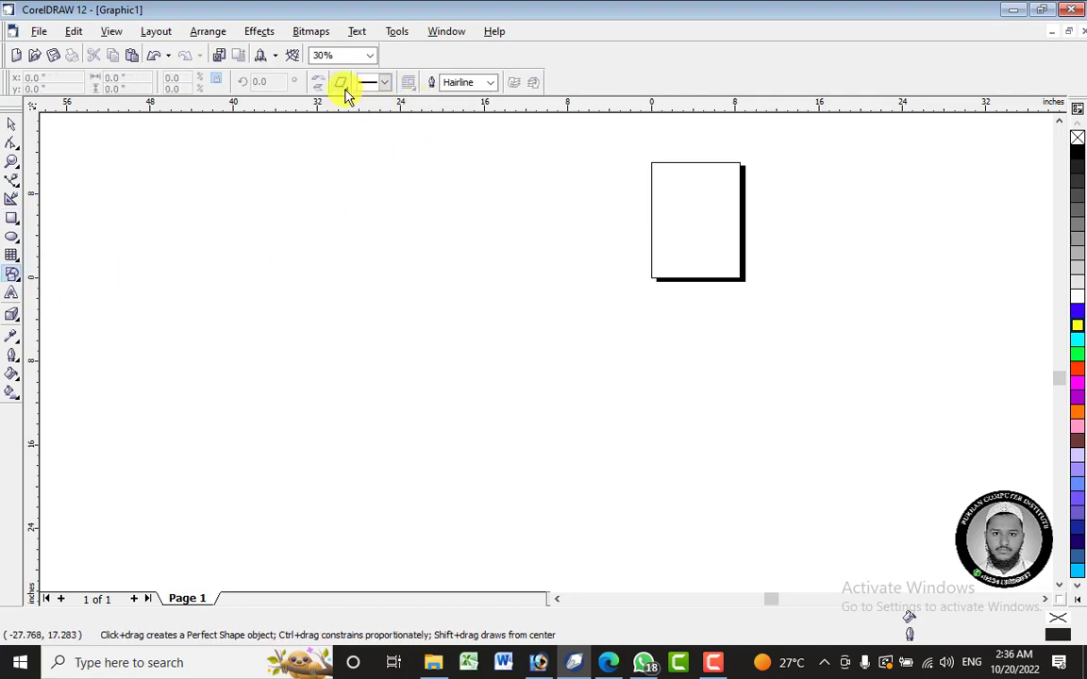
click(342, 83)
click(367, 123)
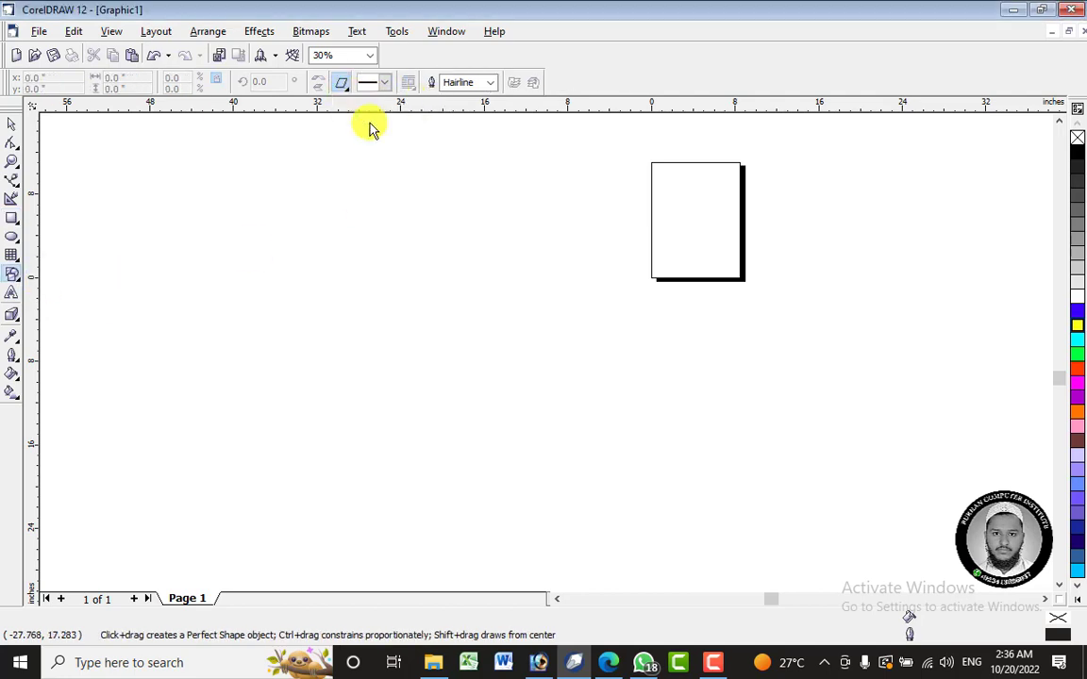
drag(376, 300, 613, 538)
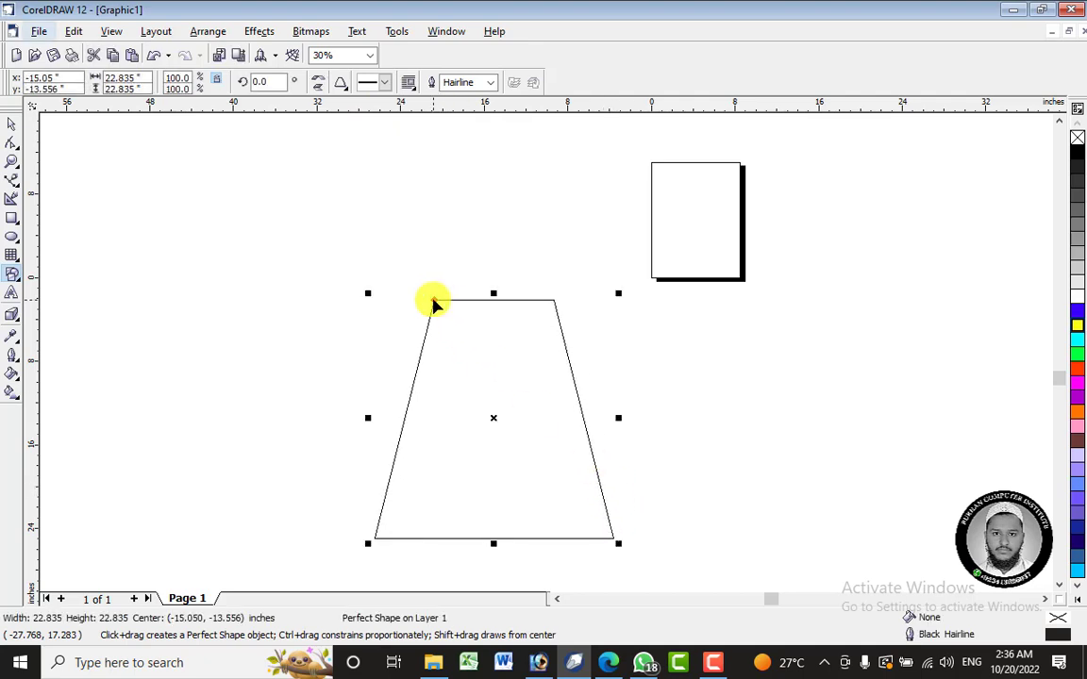
- Pull the trapezoid's glyph inward until its short upper side closes into a triangle's apex
drag(436, 299, 524, 296)
click(11, 125)
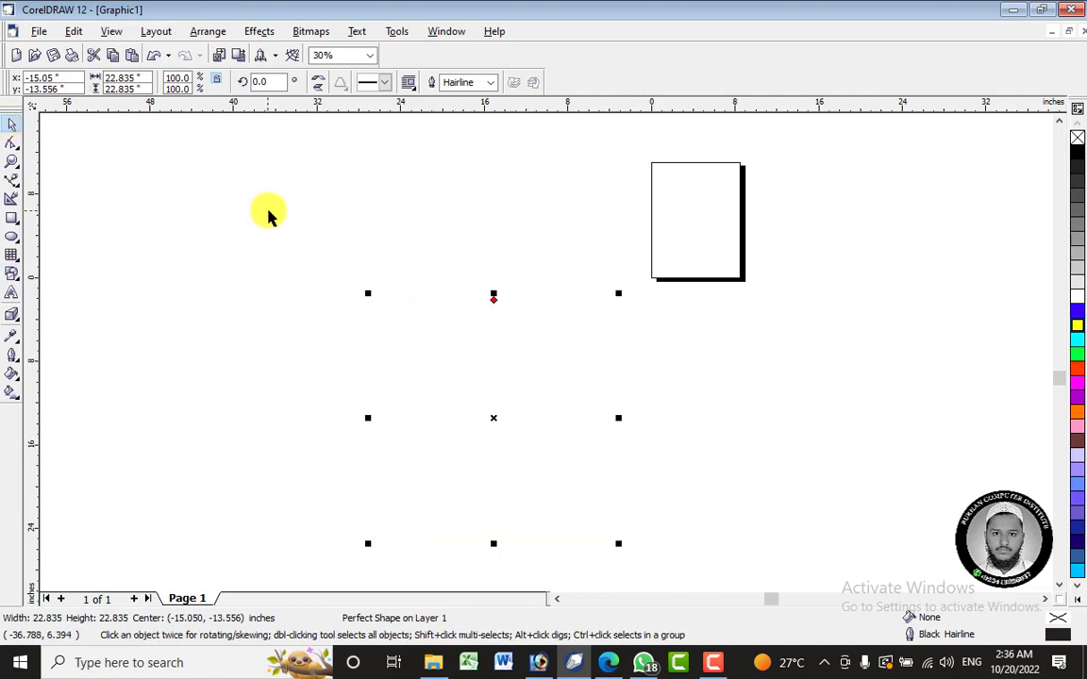
click(269, 212)
click(512, 384)
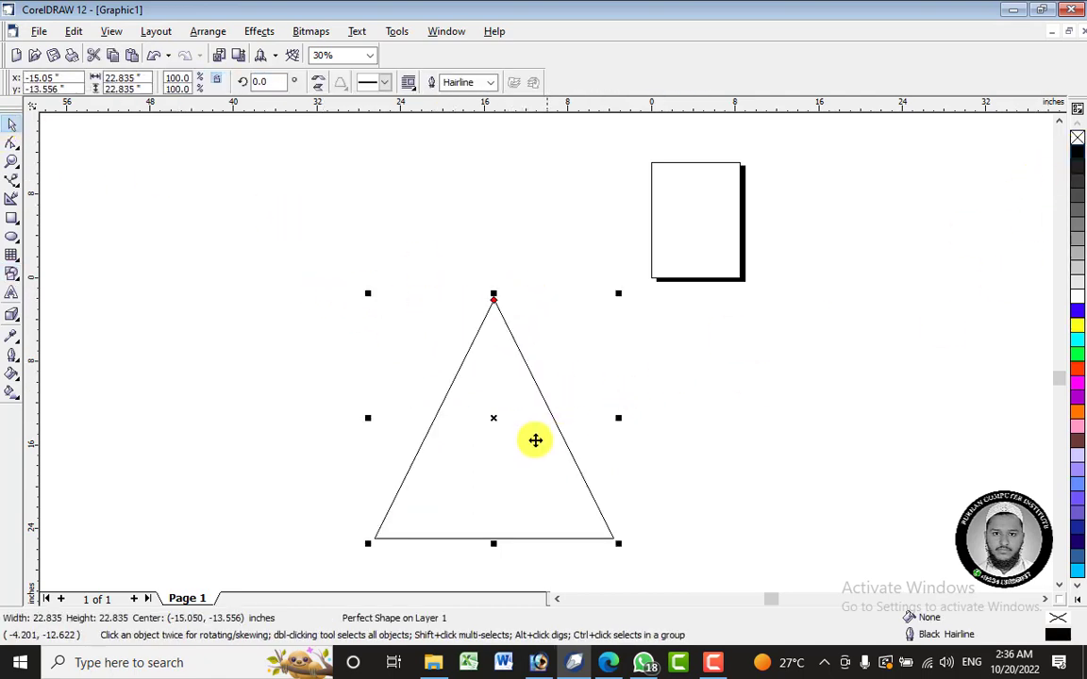
- Move the triangle upward, convert it to curves and enlarge it to about 34.2 by 34.2 inches
drag(534, 439, 532, 343)
right_click(528, 378)
click(591, 93)
click(586, 225)
drag(647, 486, 706, 530)
drag(530, 415, 535, 389)
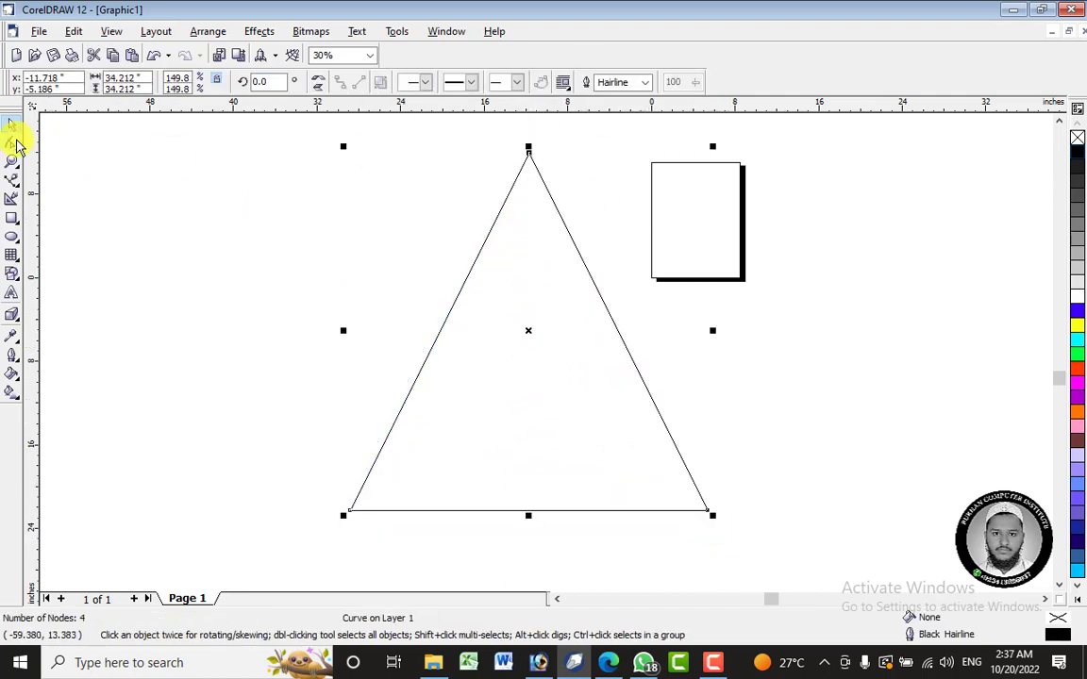
- Delete the duplicate node at the triangle's apex and lower the apex until the triangle is about 21.8 inches high
click(12, 142)
drag(528, 152, 529, 210)
key(ctrl+z)
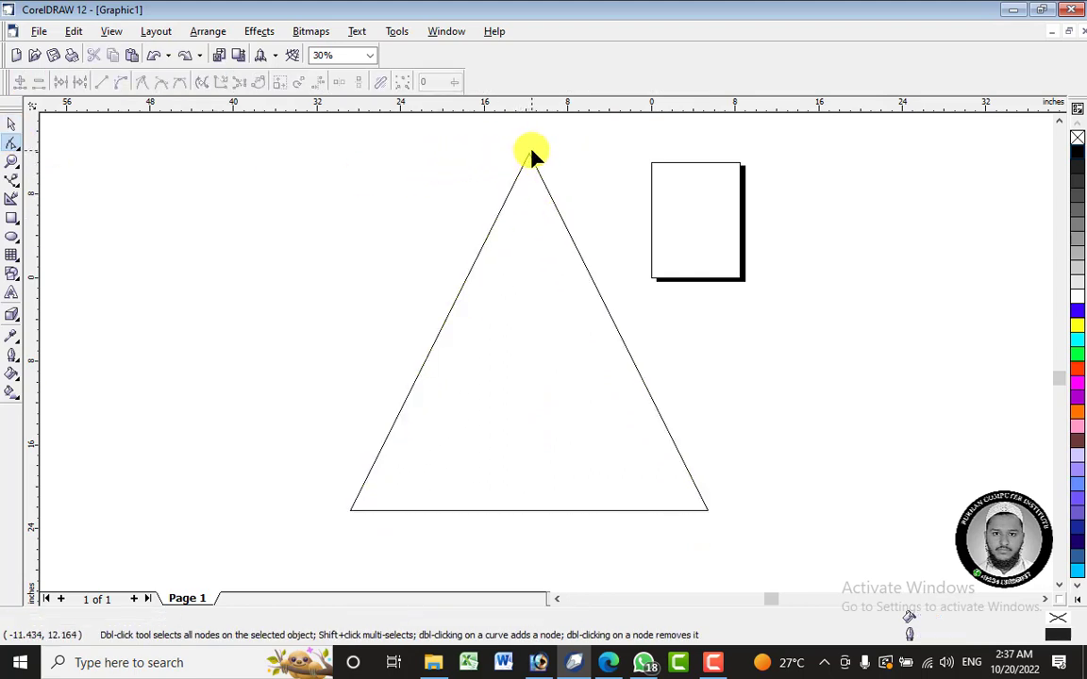
right_click(528, 153)
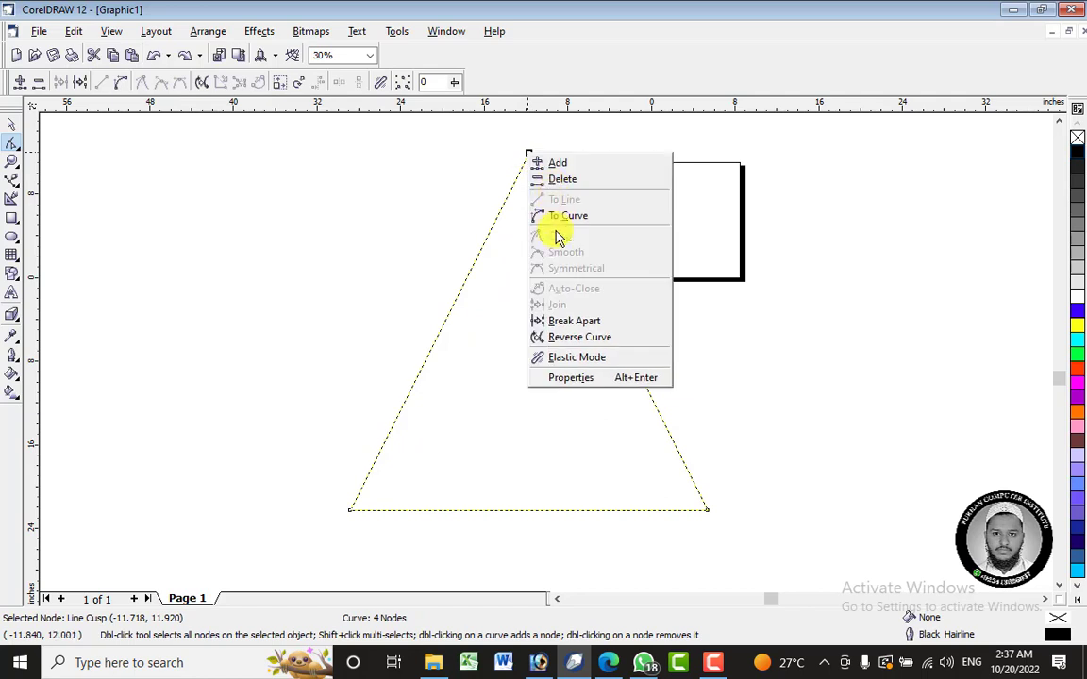
click(555, 177)
drag(529, 156, 525, 284)
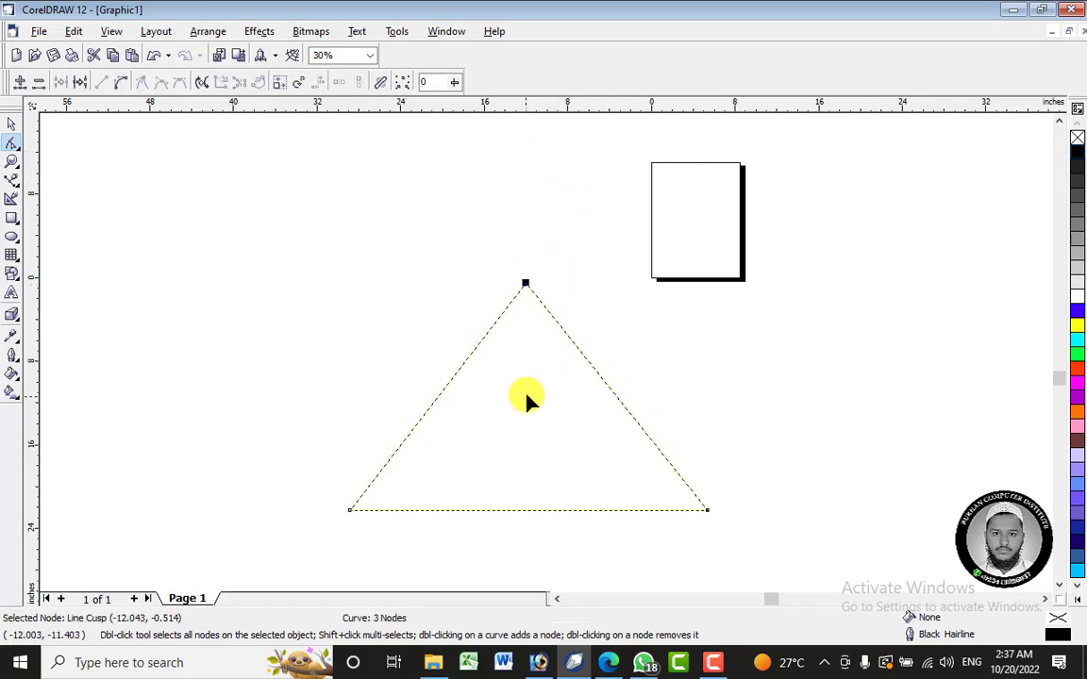
- Move the three-node triangle up beside the page and give it a black fill
drag(526, 394, 547, 351)
click(11, 124)
click(124, 194)
drag(494, 385, 521, 324)
click(971, 359)
click(518, 349)
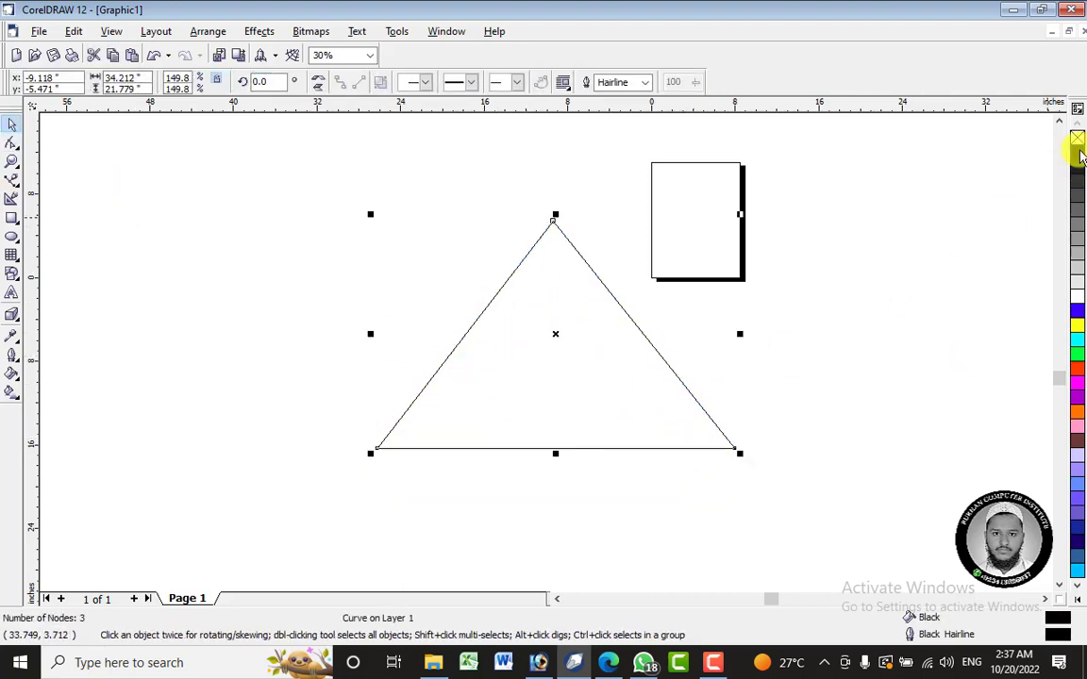
click(917, 277)
click(572, 324)
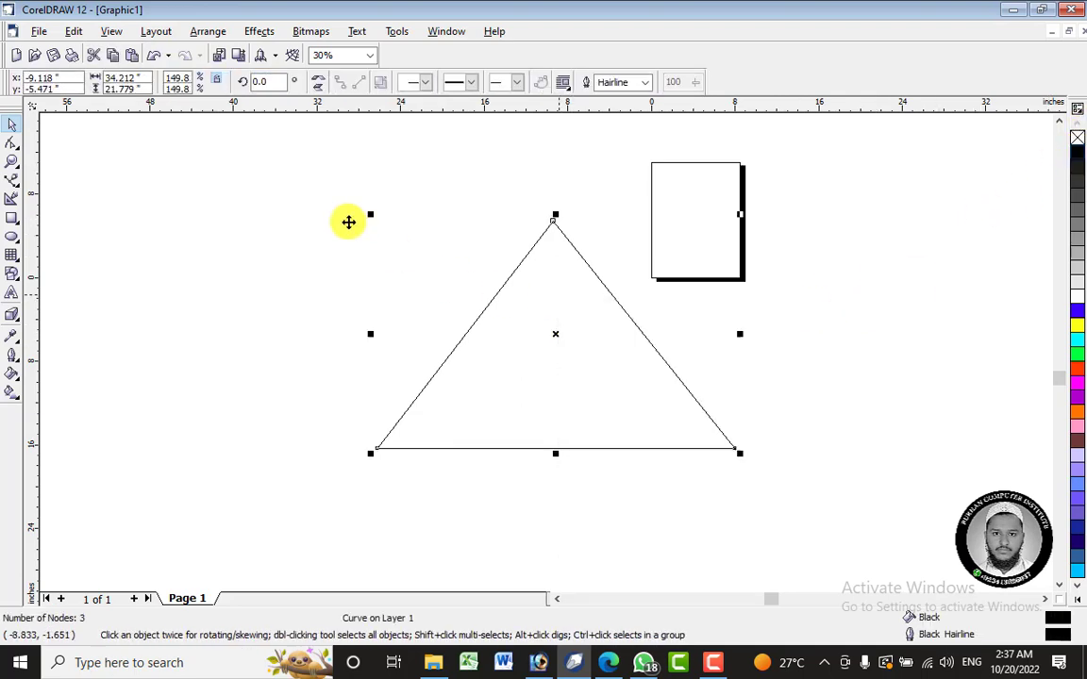
- Select the black-filled triangle and delete it from the drawing
drag(274, 158, 798, 497)
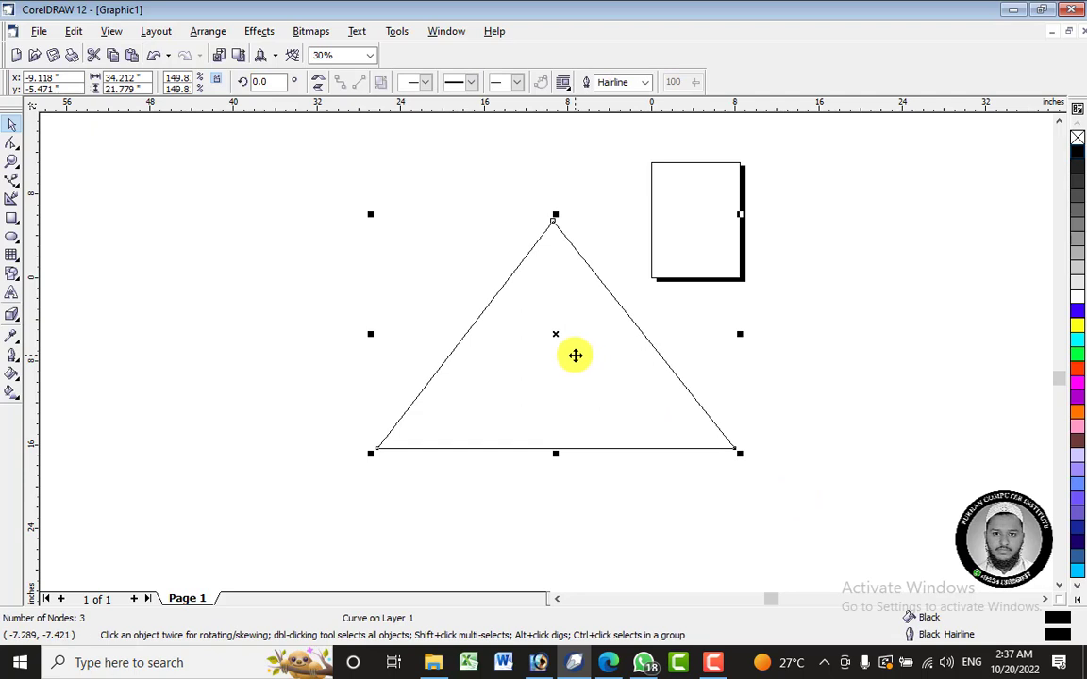
right_click(576, 355)
click(631, 172)
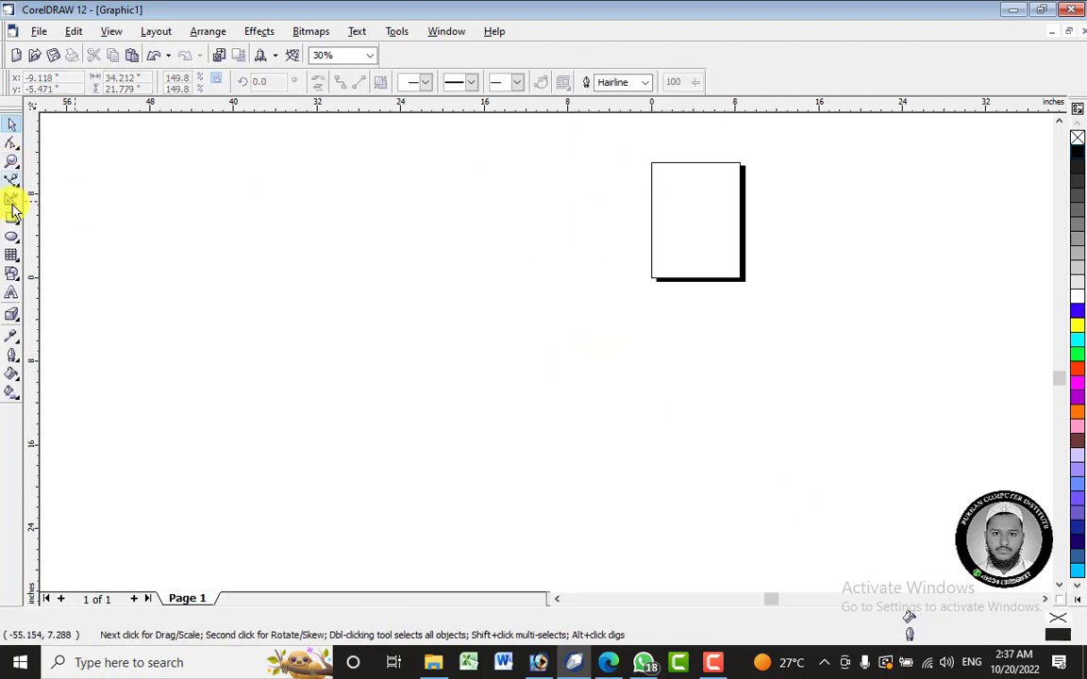
- Draw a square about 28.8 inches wide overlapping the page's lower part and convert it to curves
click(12, 216)
drag(510, 242, 810, 476)
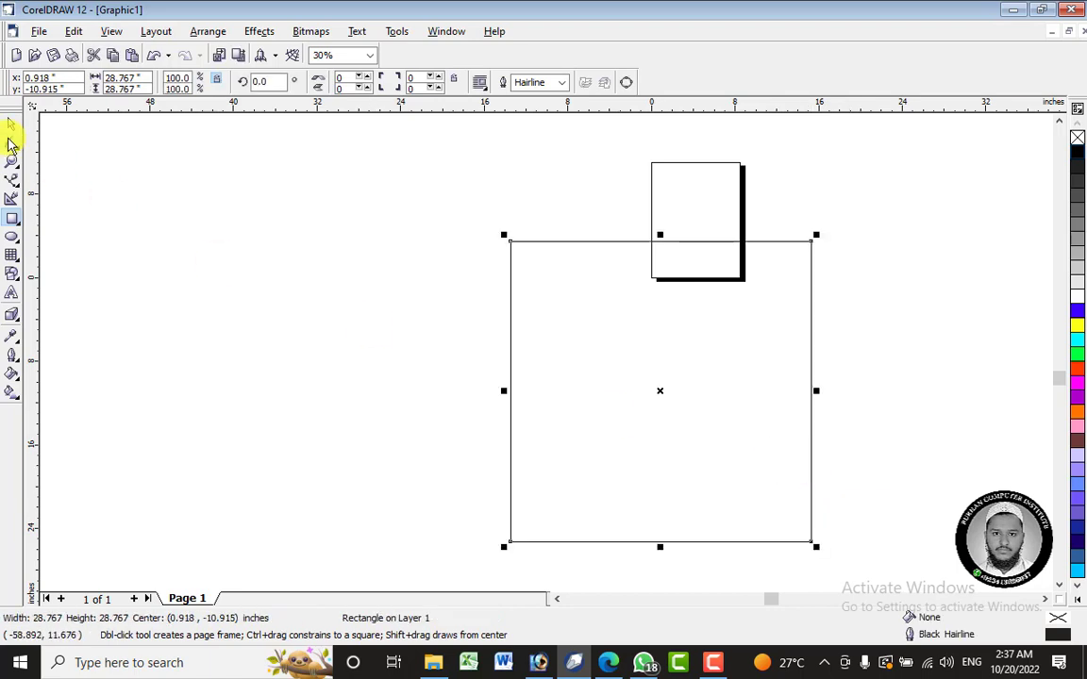
click(11, 141)
right_click(529, 264)
click(575, 273)
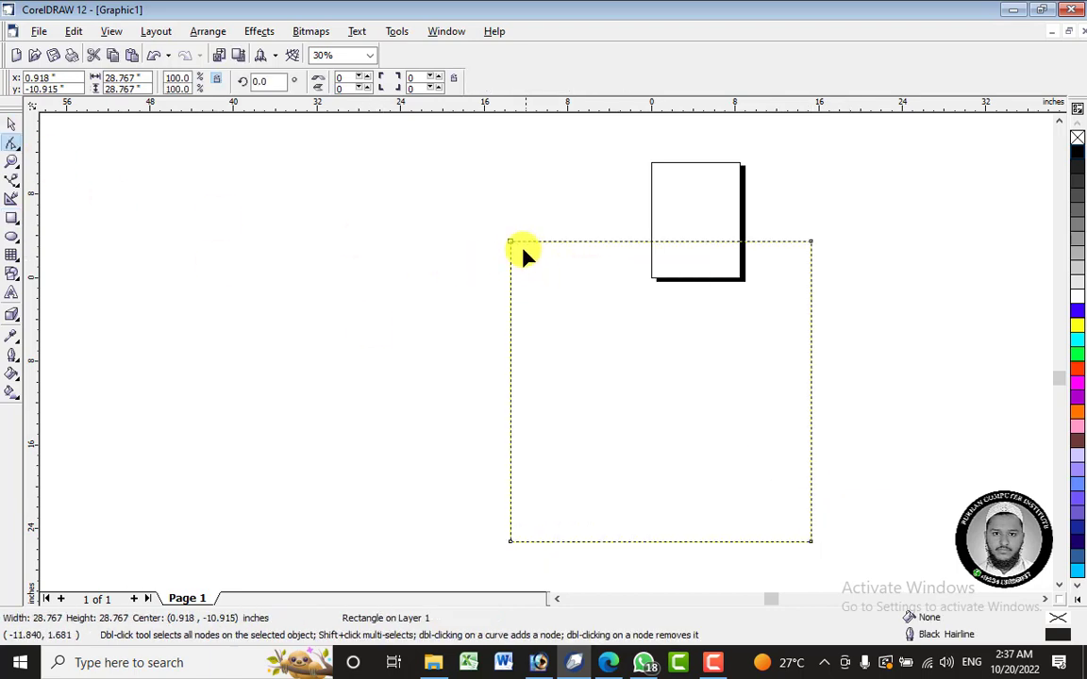
- Delete the square's upper-left node and move its upper-right node to the middle, forming a triangle about 17.9 inches high
click(510, 243)
right_click(511, 245)
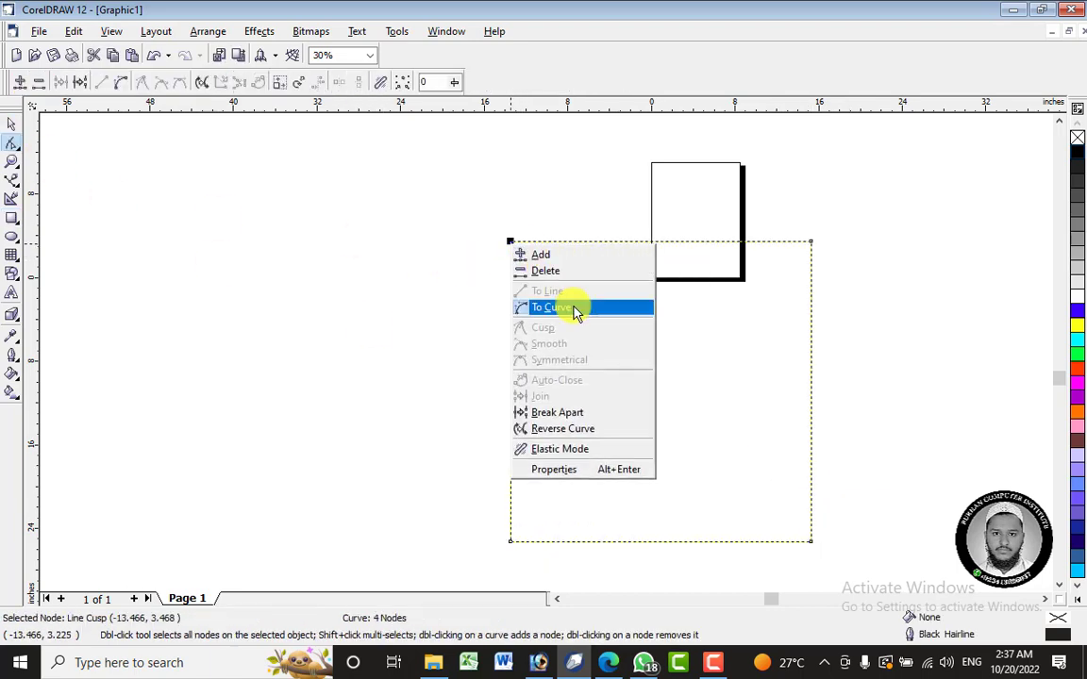
click(557, 269)
drag(810, 244, 657, 288)
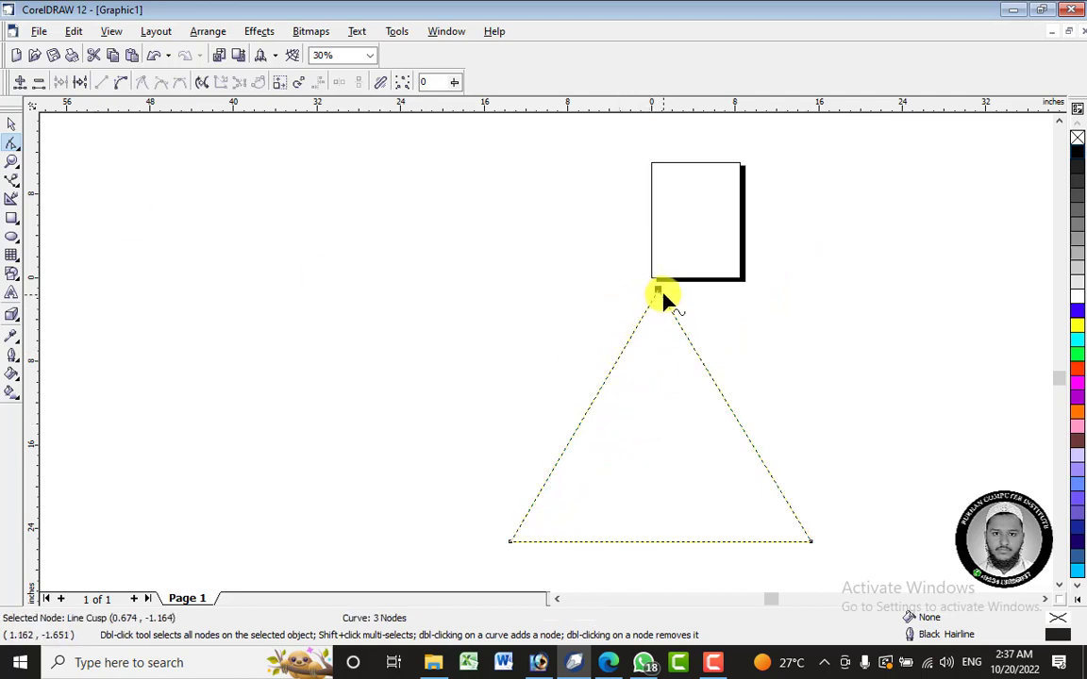
drag(658, 294, 659, 357)
- Move the new triangle up and left of the page and stretch it to about 29.6 inches high
click(11, 125)
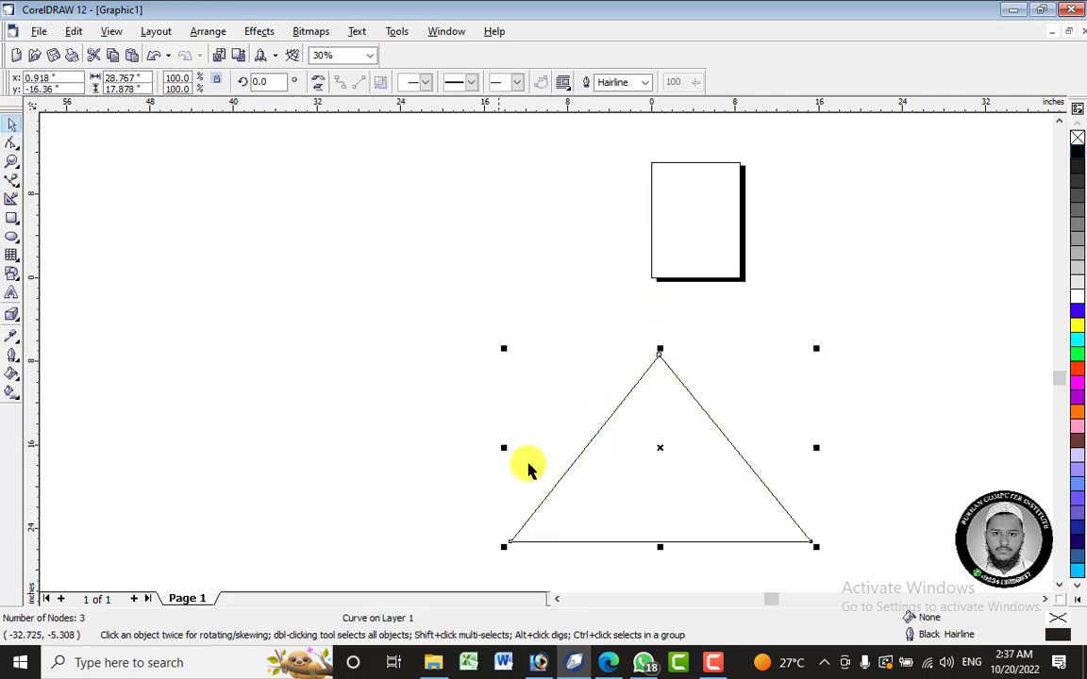
drag(638, 476, 463, 308)
drag(484, 380, 497, 500)
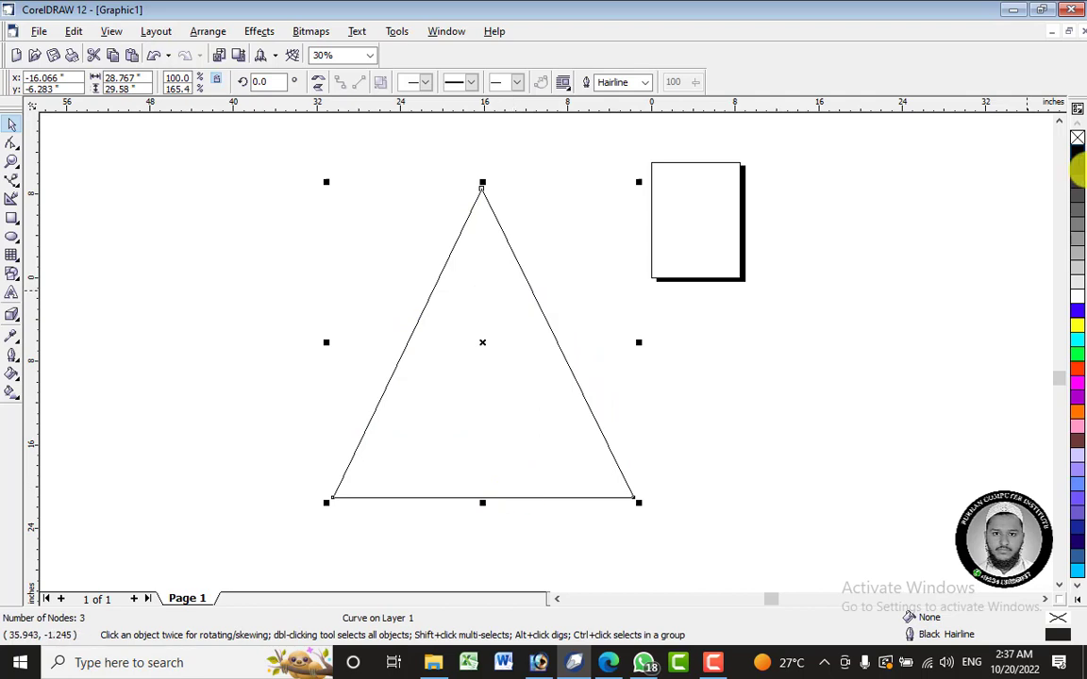
- Give the stretched triangle a black fill and a blue outline, and shift it slightly up and left
click(1078, 155)
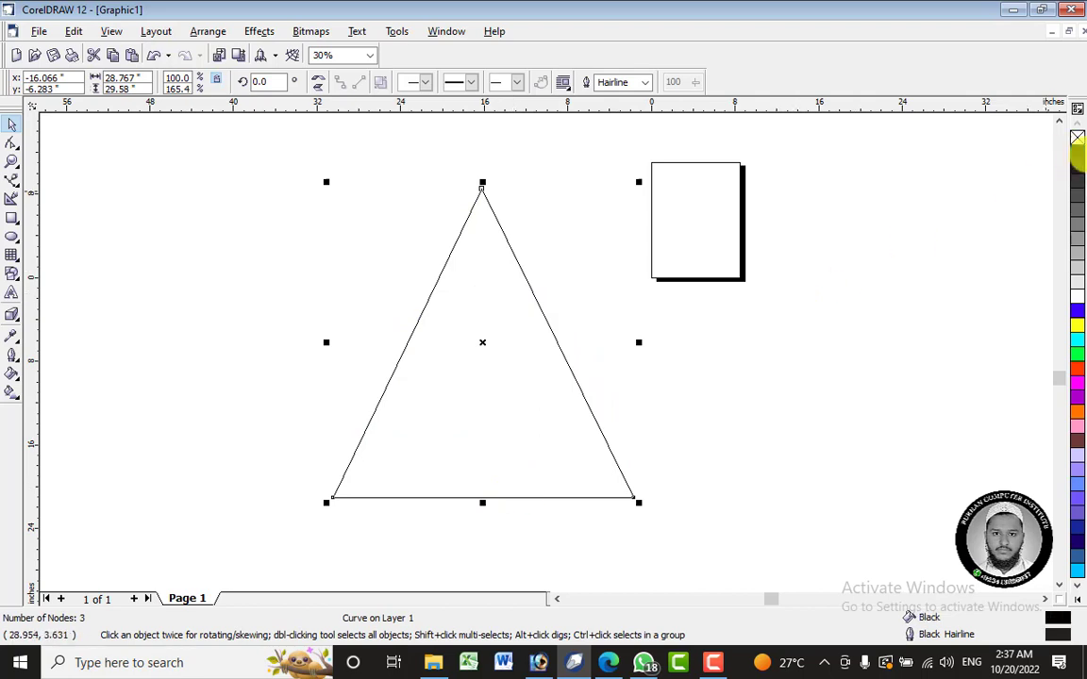
click(939, 264)
click(488, 283)
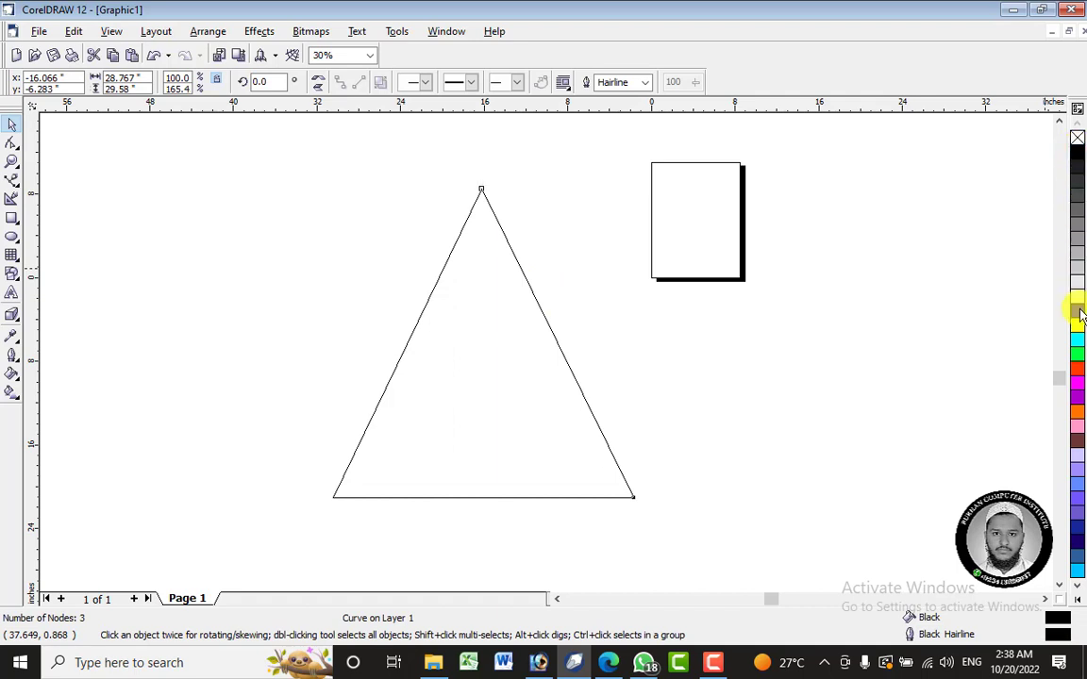
scroll(465, 288, down, 1)
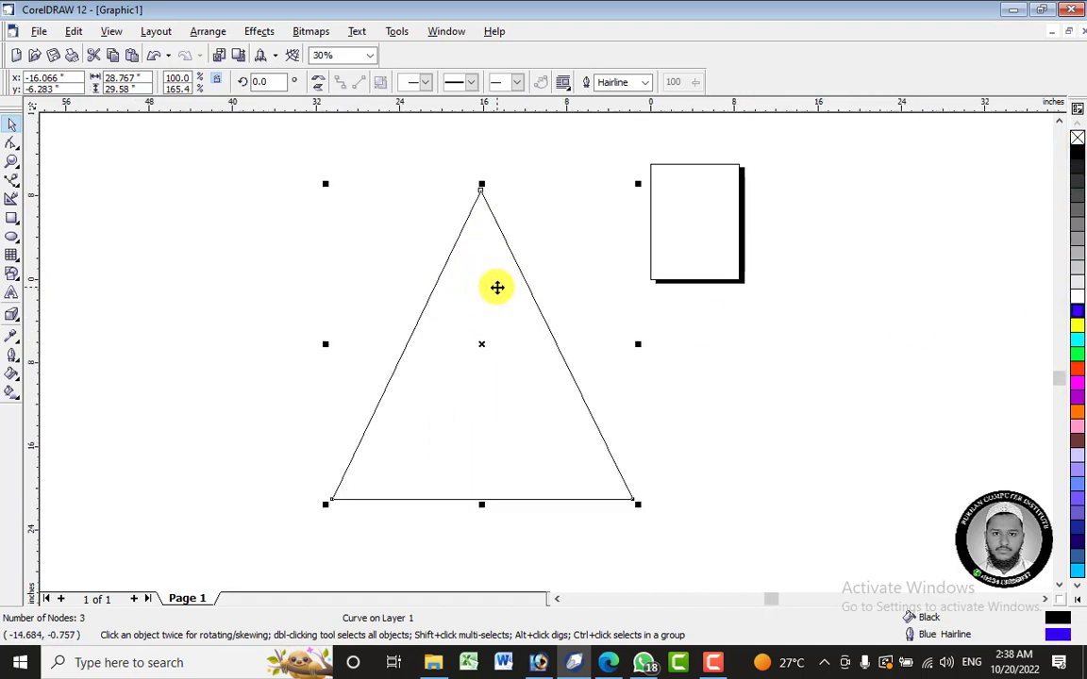
mouse_move(497, 287)
mouse_down()
mouse_move(575, 272)
mouse_move(485, 276)
mouse_up()
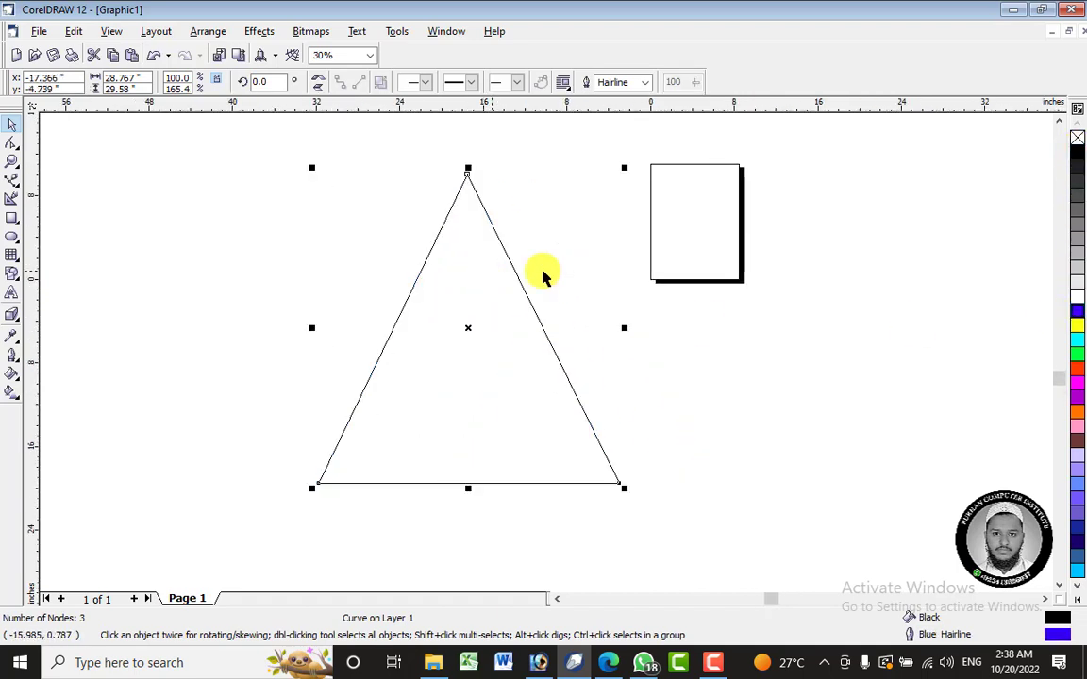
- Draw an ellipse about 16.9 by 13.6 inches to the left of the triangle and fill it blue
click(11, 319)
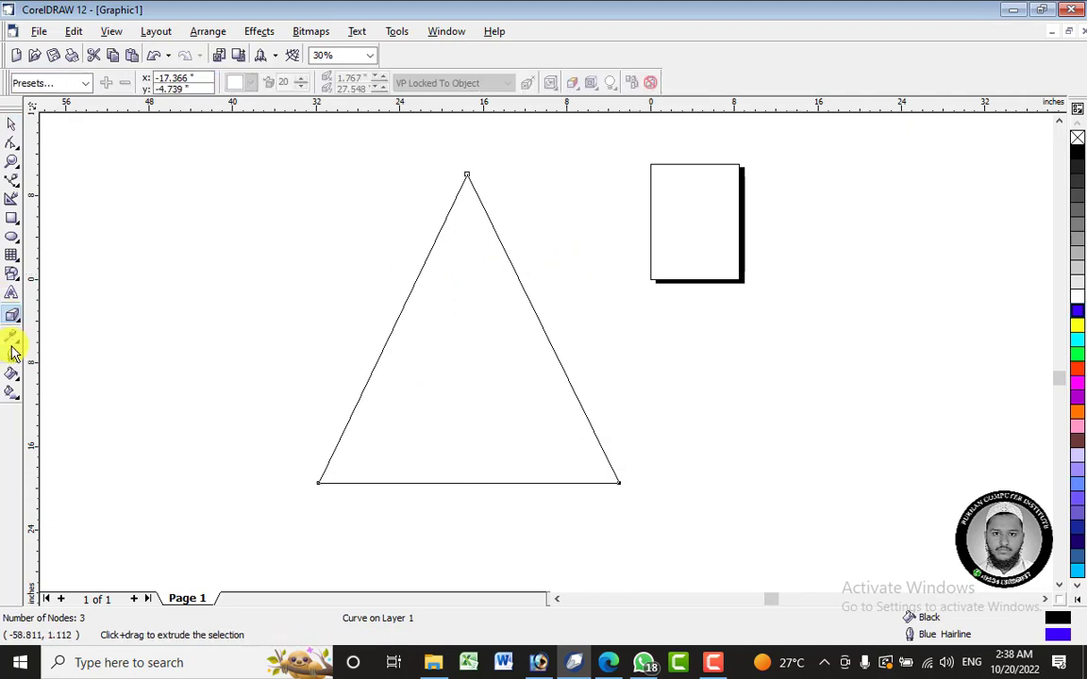
click(12, 237)
drag(132, 210, 318, 361)
click(1077, 310)
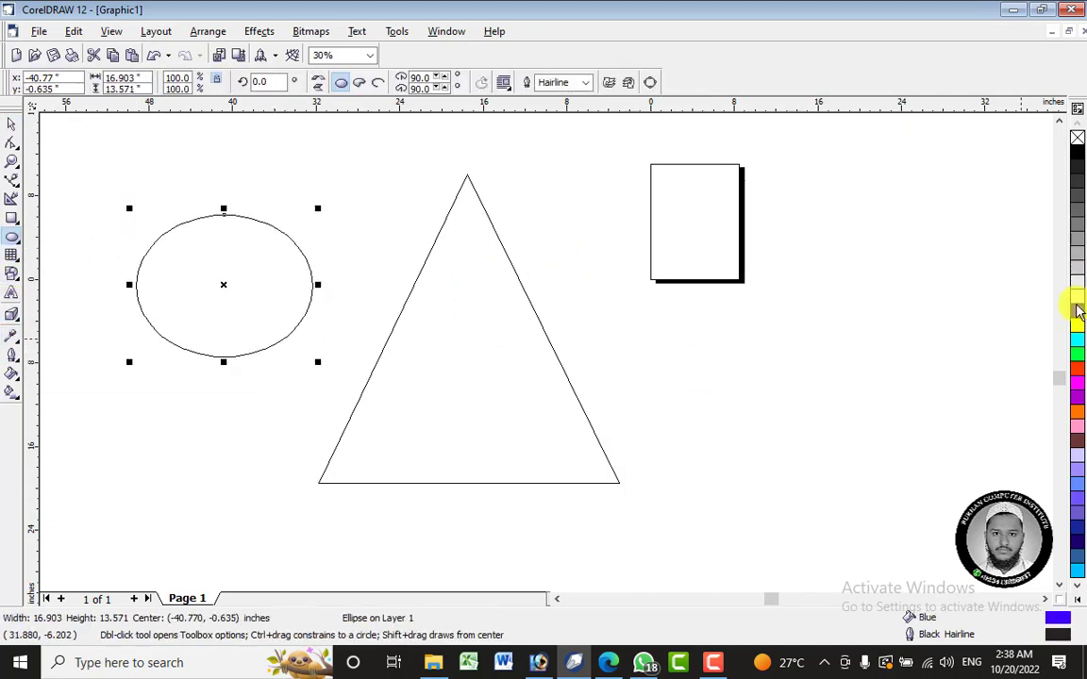
- Close the CorelDRAW window, launch CorelDRAW again and start a new blank drawing
click(574, 663)
right_click(577, 664)
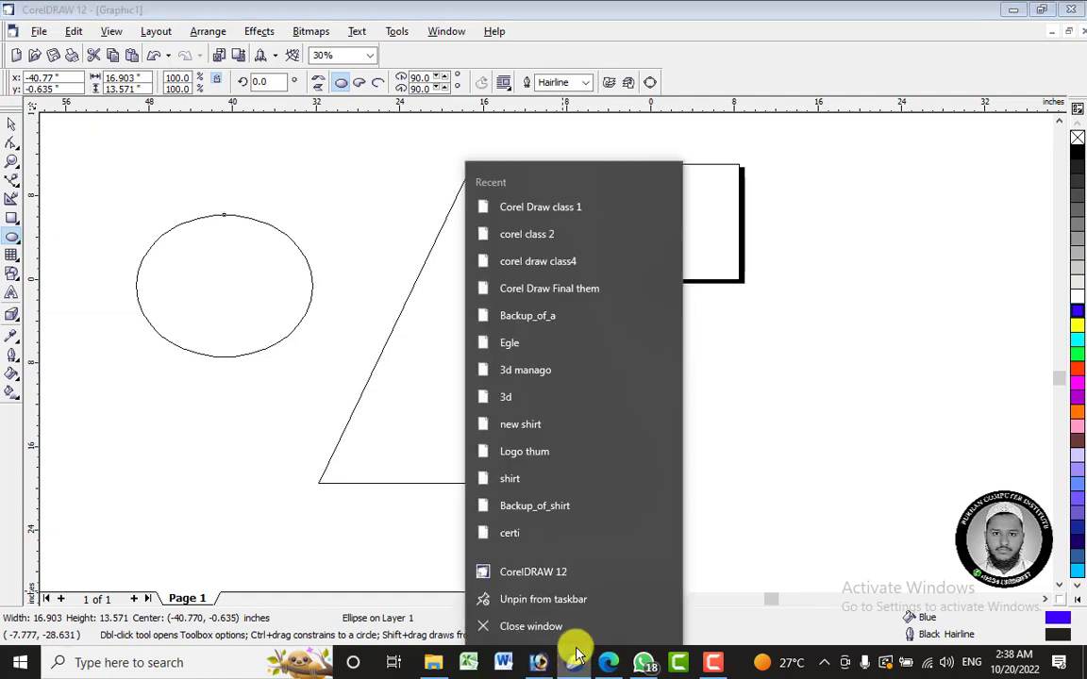
click(572, 626)
click(552, 368)
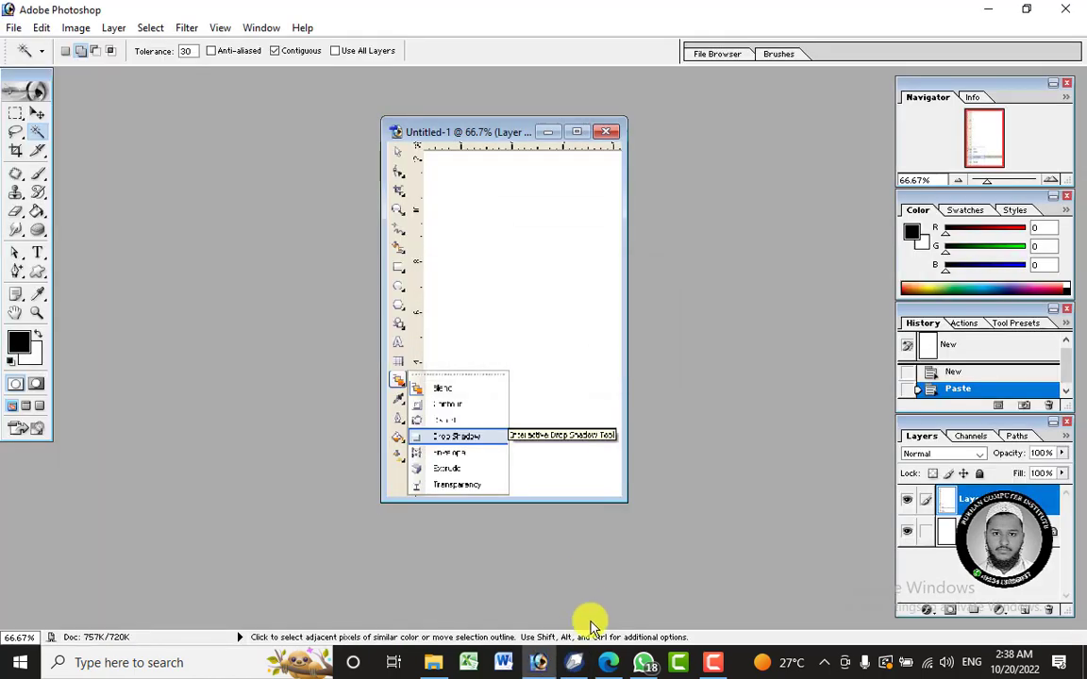
click(573, 663)
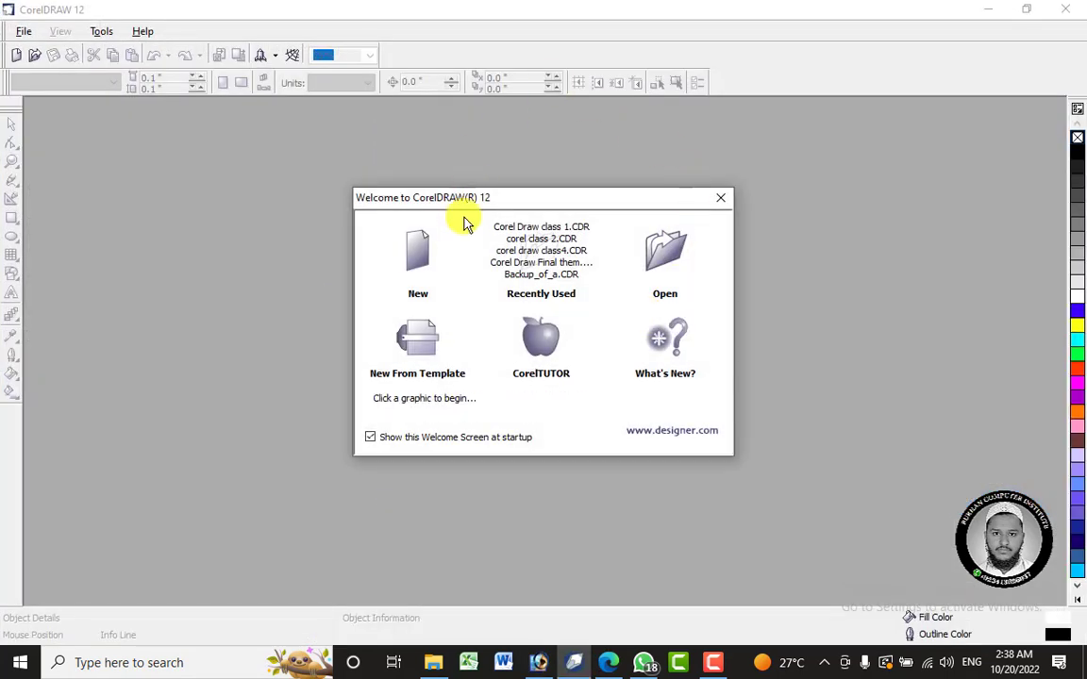
click(417, 247)
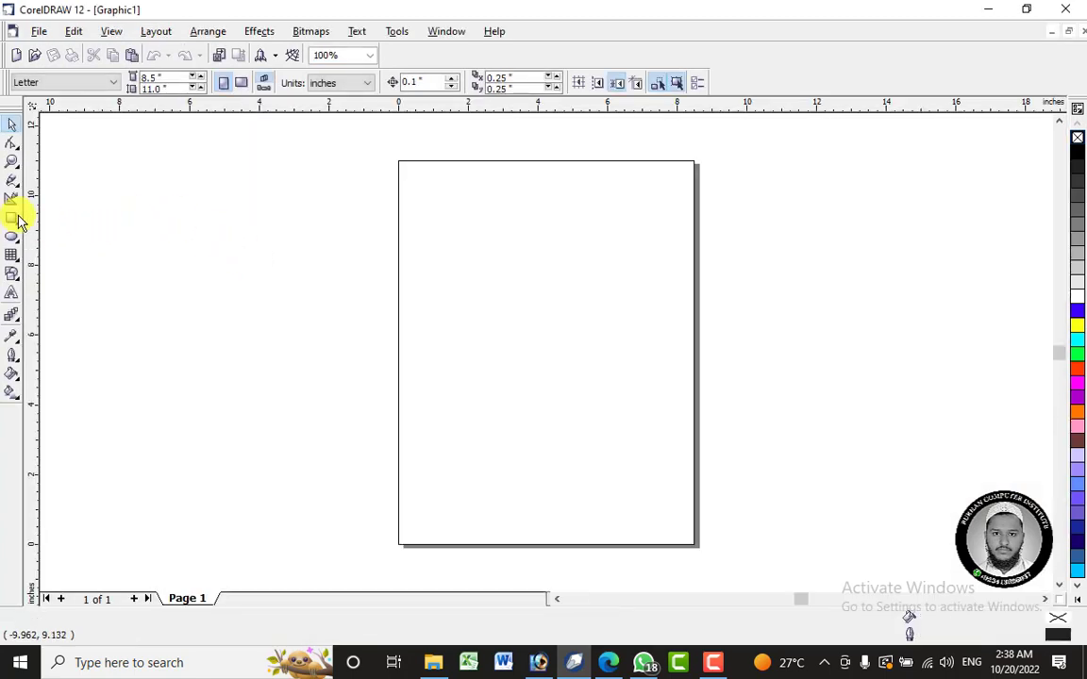
- Draw a rectangle about 8.8 by 7 inches across the middle of the new page
click(16, 218)
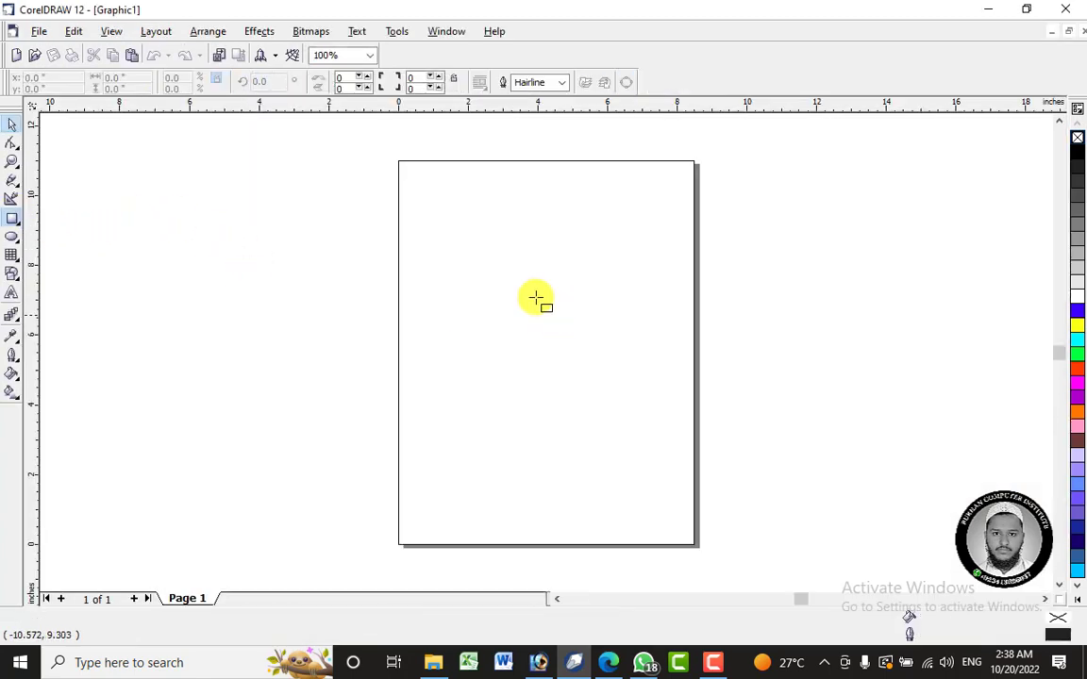
drag(389, 232, 696, 476)
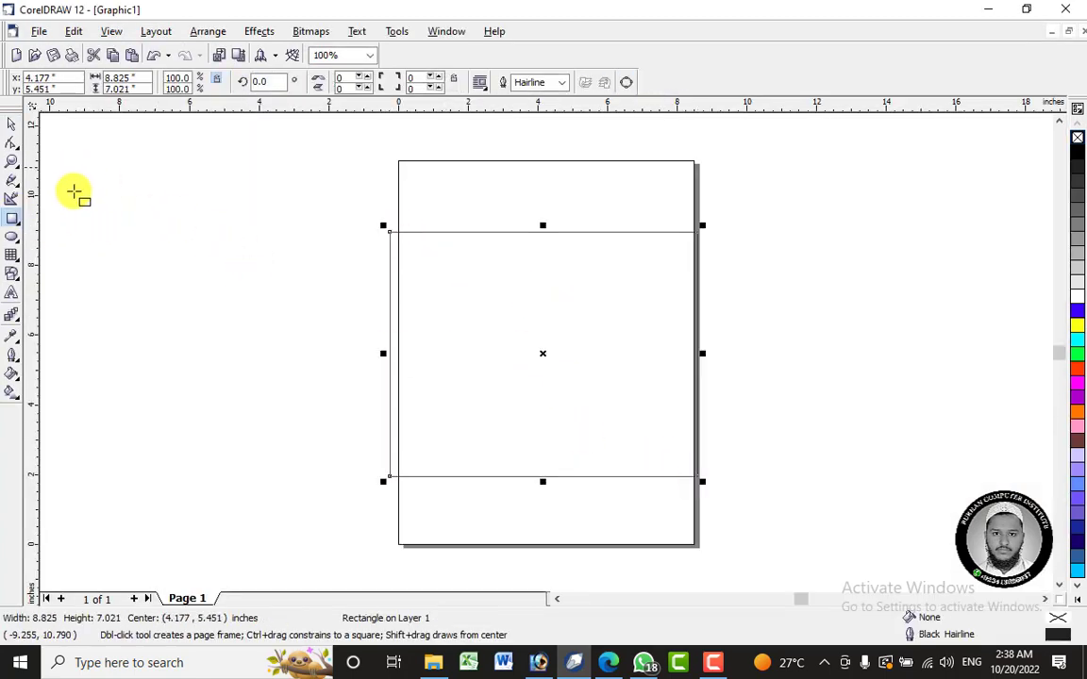
- Convert the rectangle to curves, delete its upper-left node and pull the upper-right node to the middle to form a triangle
click(12, 143)
right_click(545, 288)
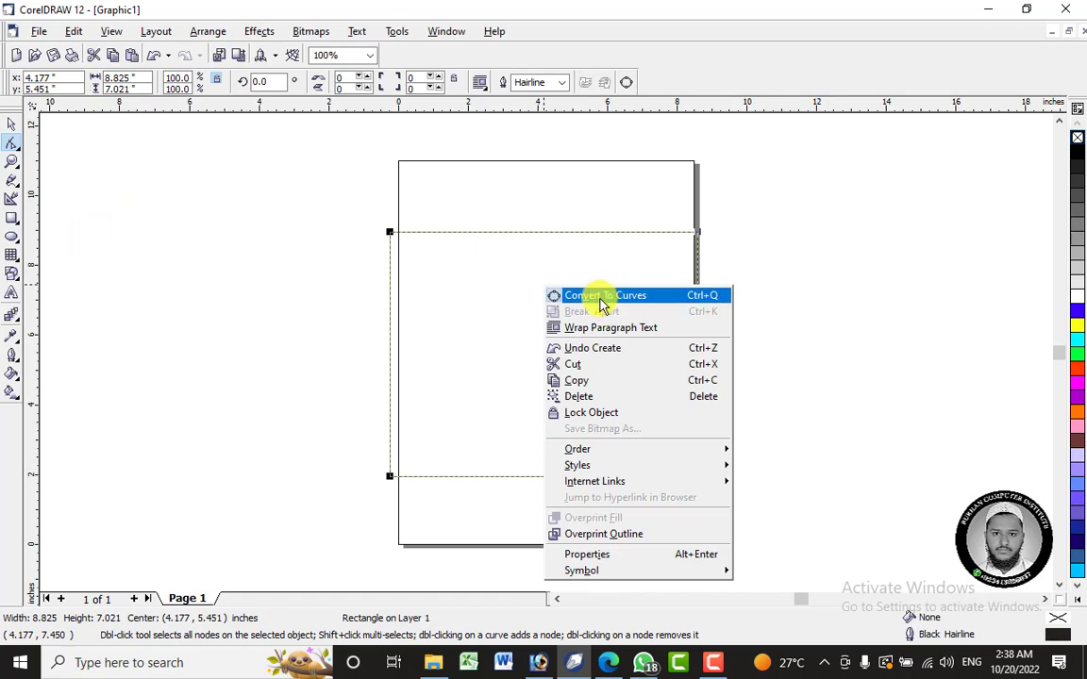
click(600, 297)
right_click(391, 234)
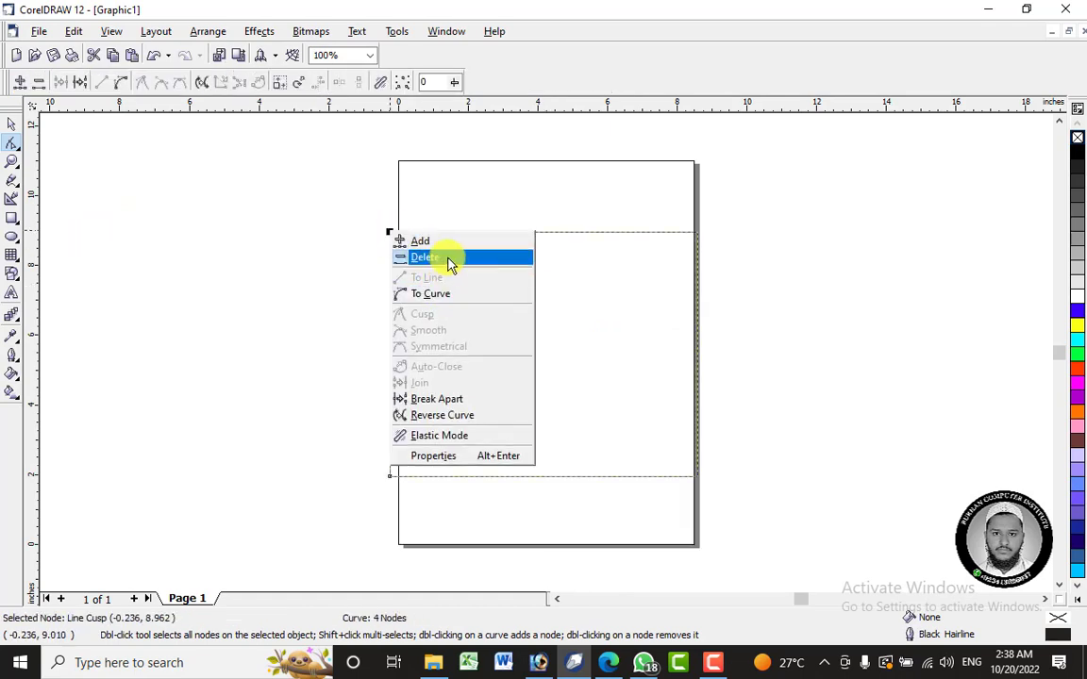
click(451, 256)
drag(698, 237, 534, 271)
- Fill the triangle black, enlarge it to about 11.7 by 8 inches and centre it across the page
click(9, 121)
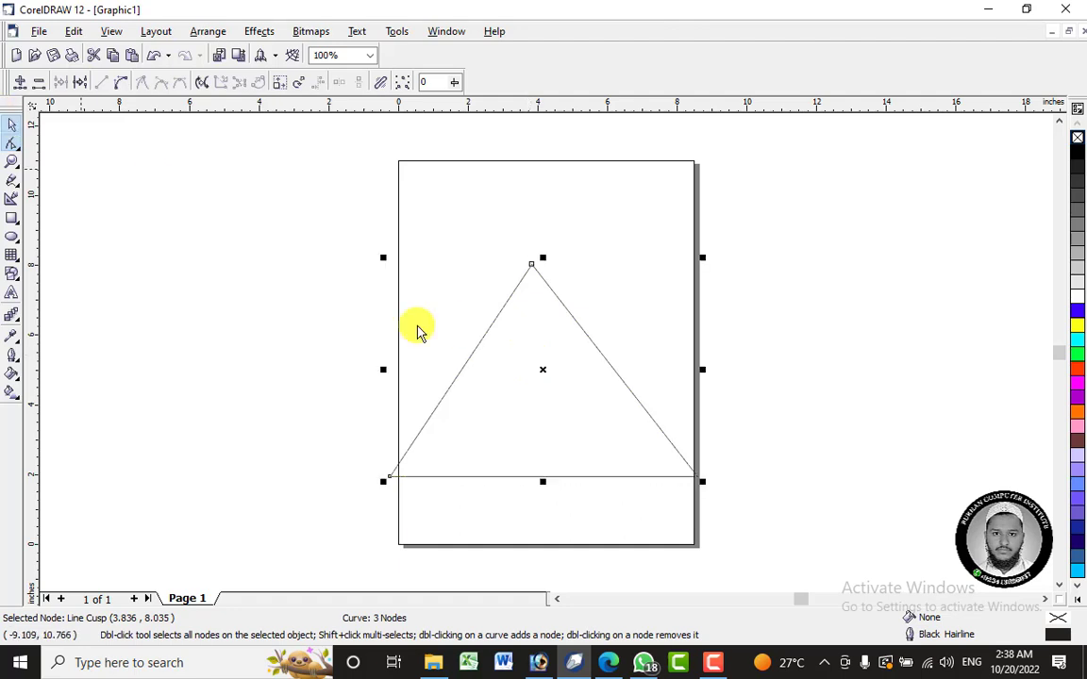
drag(538, 372, 544, 350)
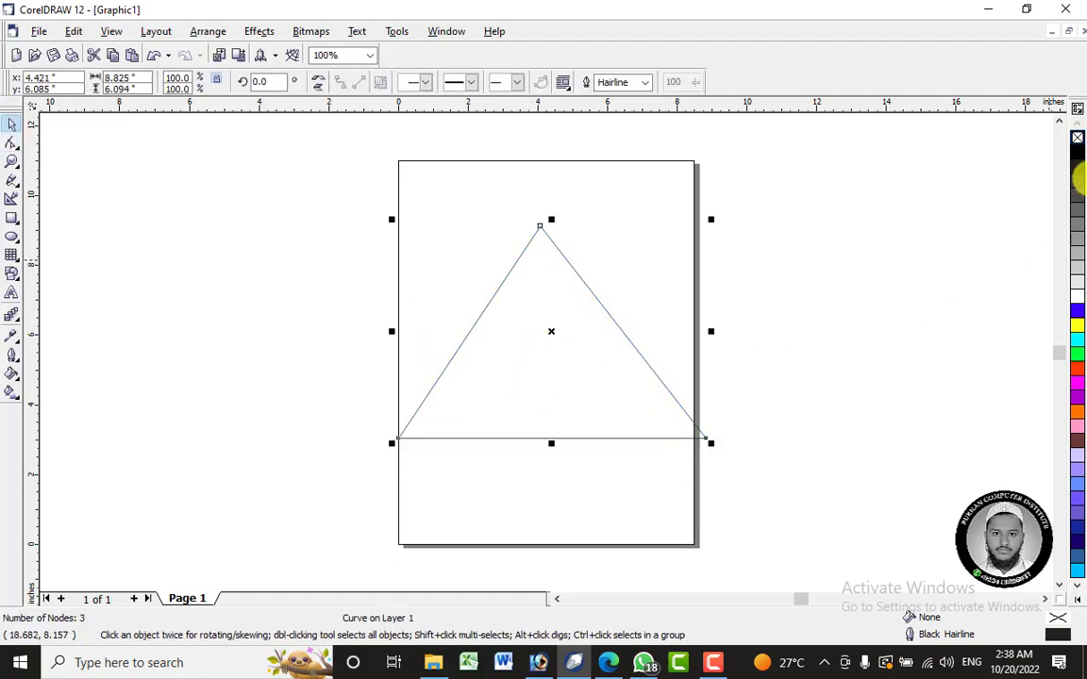
click(1078, 156)
drag(599, 394, 610, 400)
drag(721, 451, 769, 482)
drag(576, 372, 563, 371)
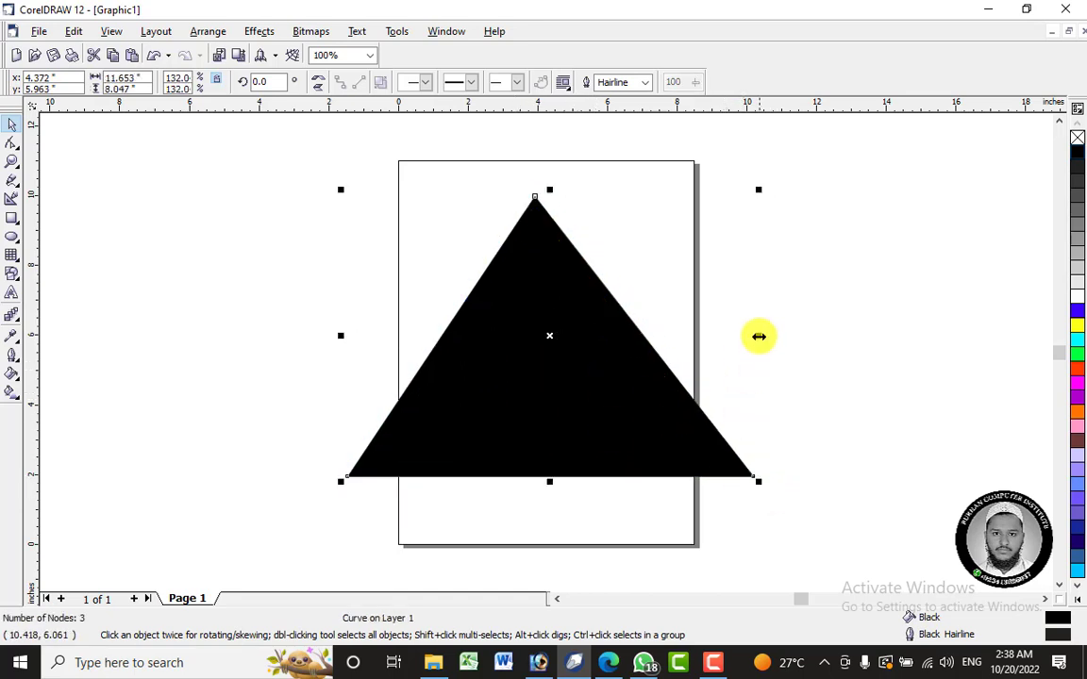
- Make a white copy of the triangle narrowed to about 1 inch wide and move its top node onto the black triangle's apex
drag(758, 335, 574, 348)
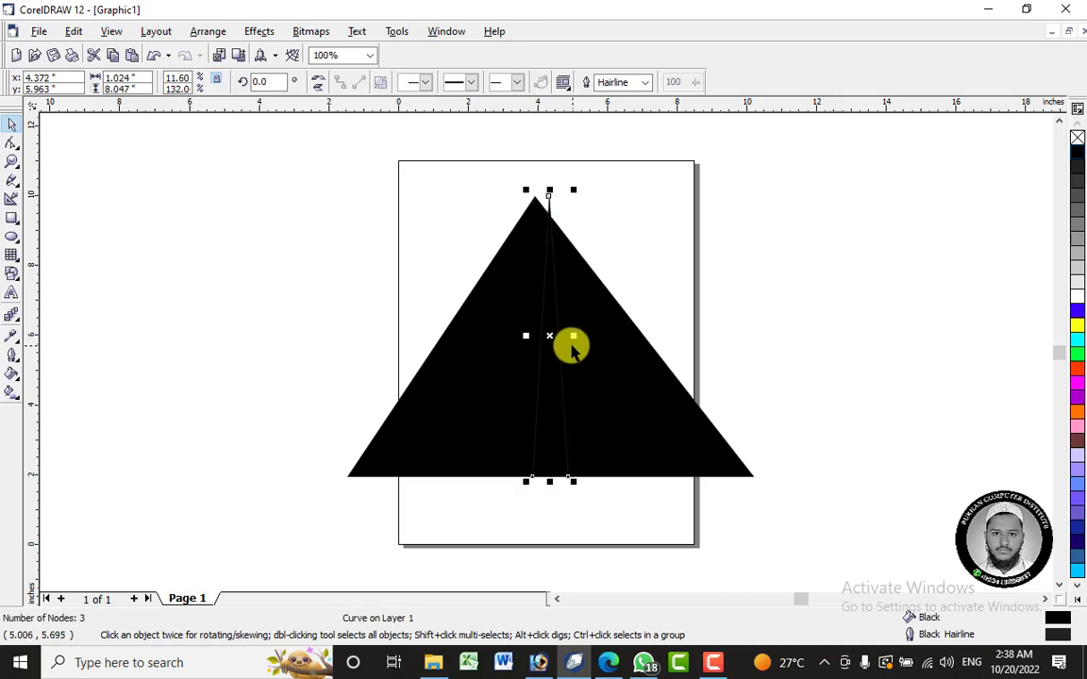
click(1078, 299)
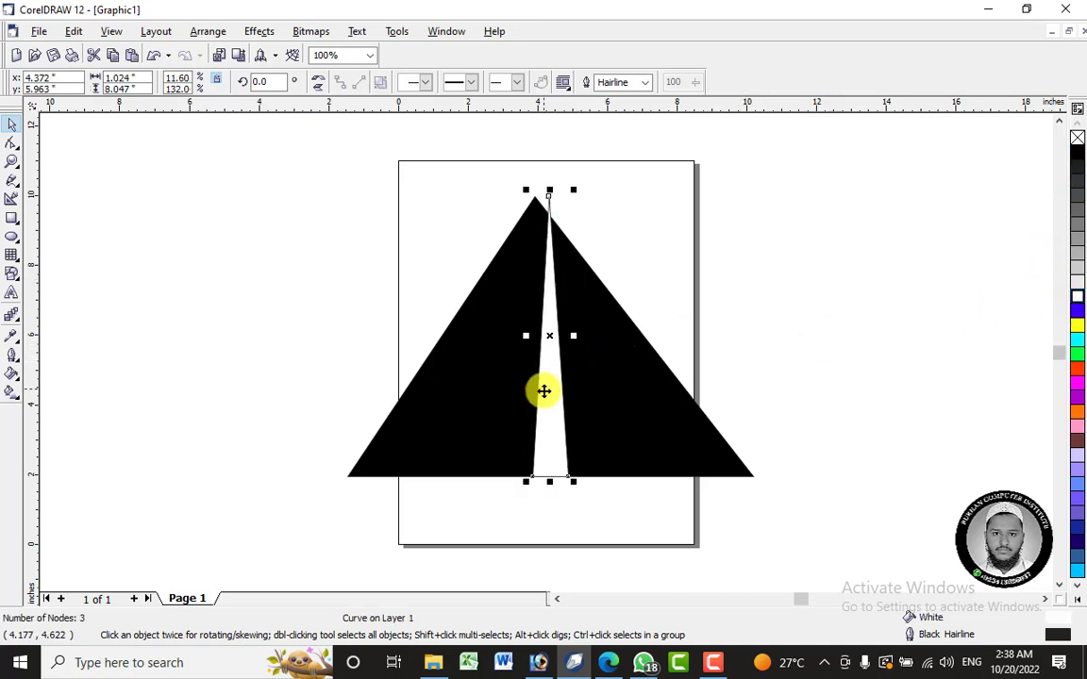
click(10, 142)
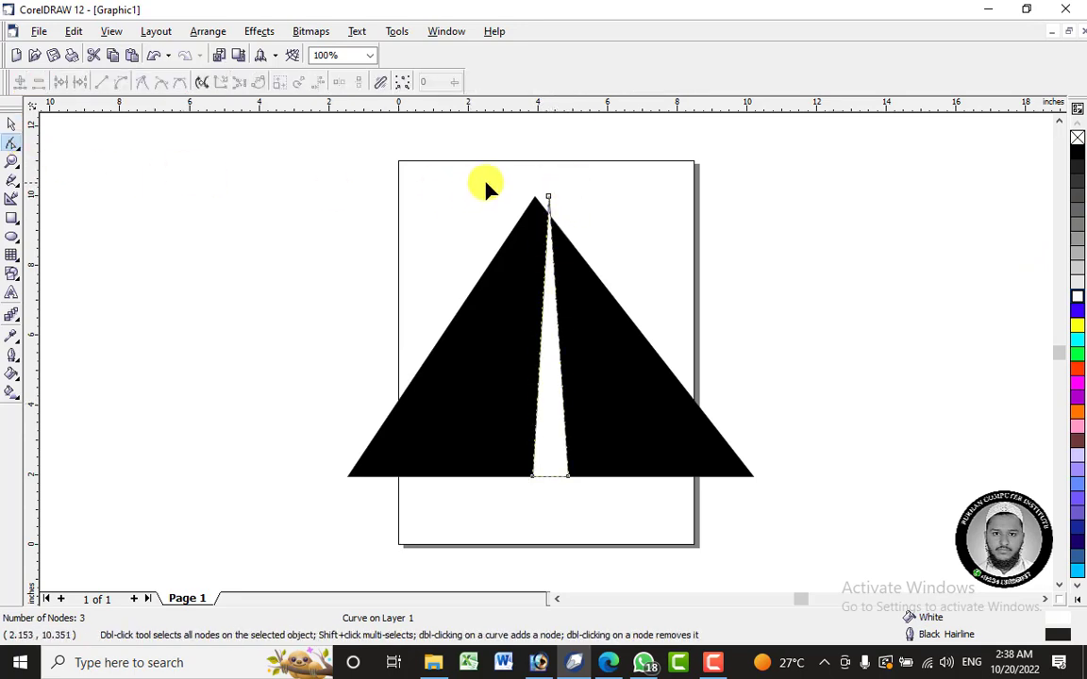
drag(546, 201, 534, 198)
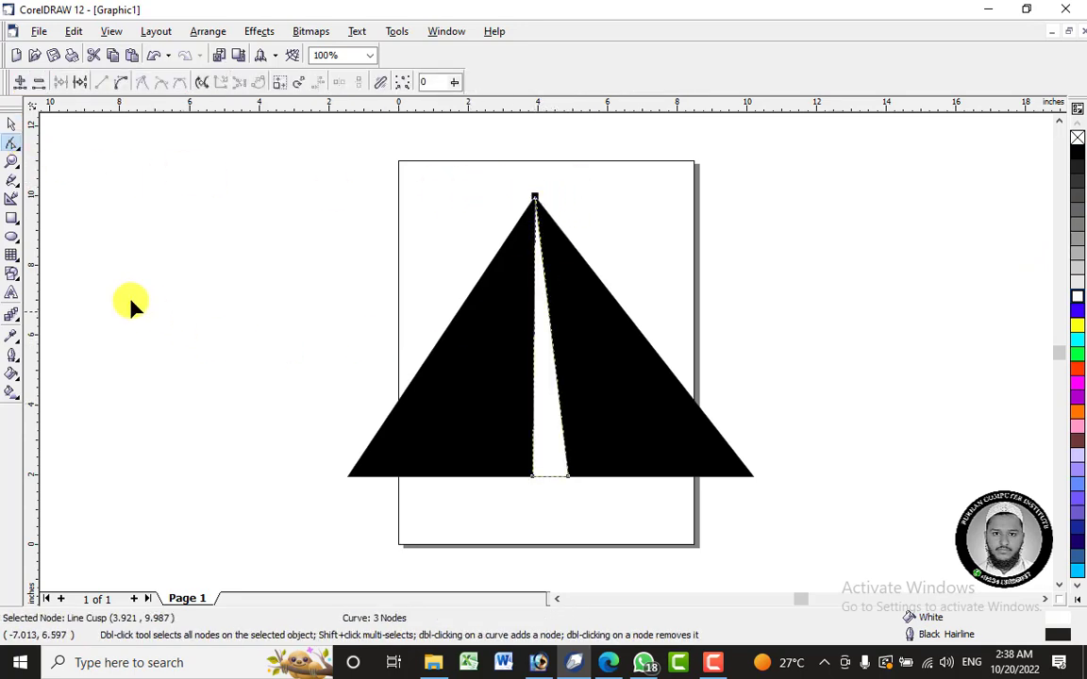
click(12, 124)
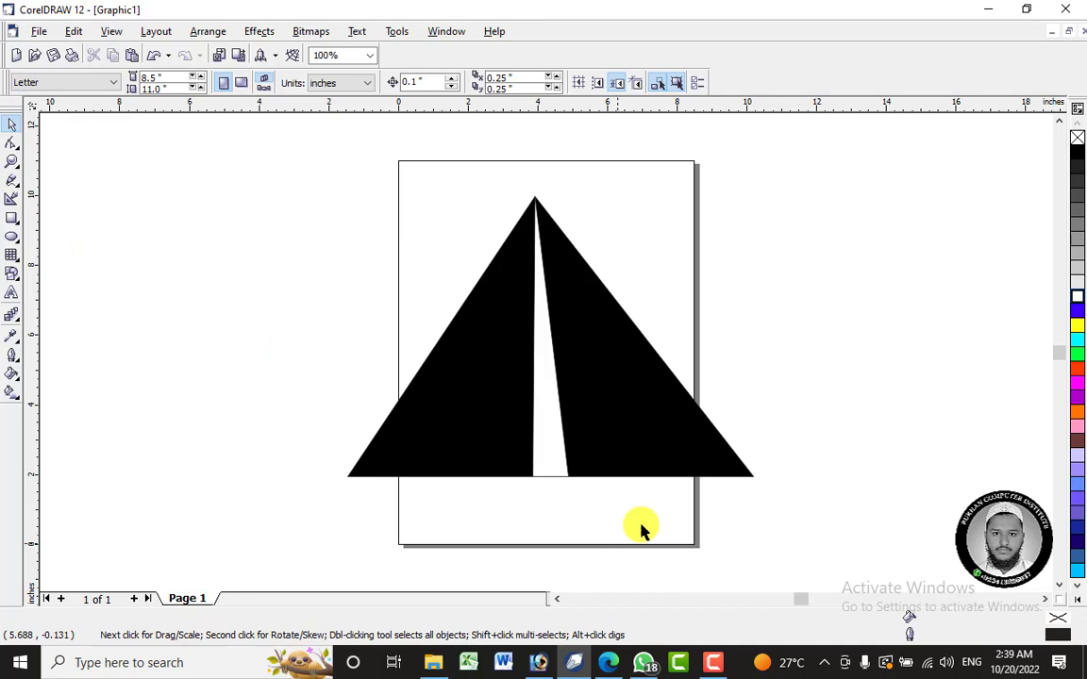
click(553, 456)
click(548, 432)
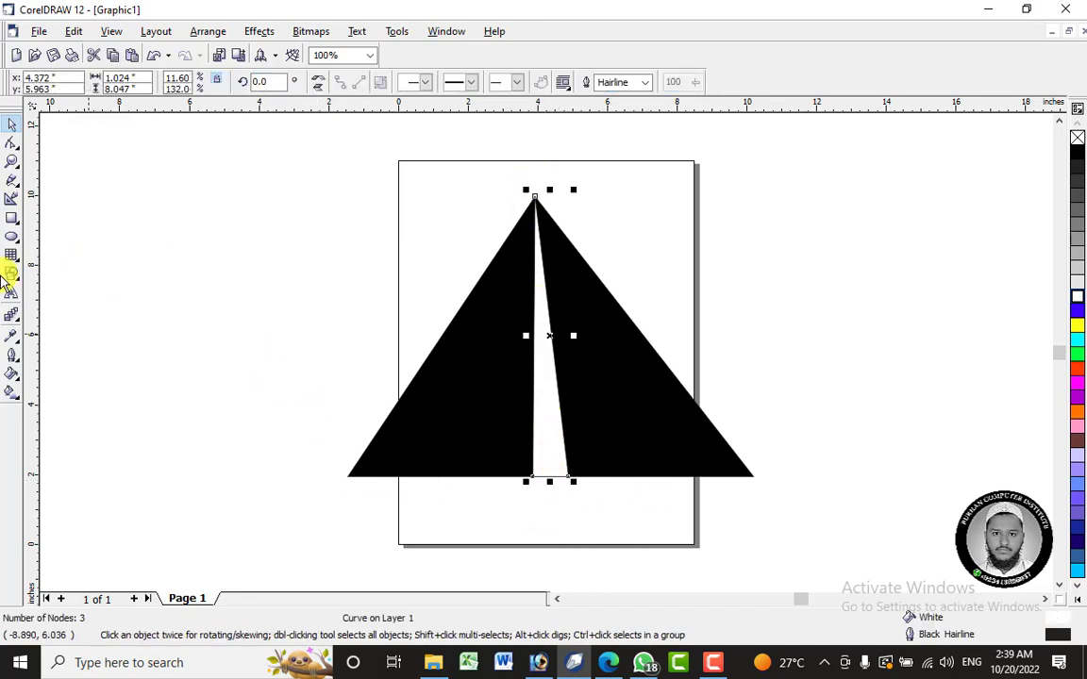
- Draw a black rectangle about 1.9 by 0.5 inches across the white strip near its base and remove its outline
click(12, 219)
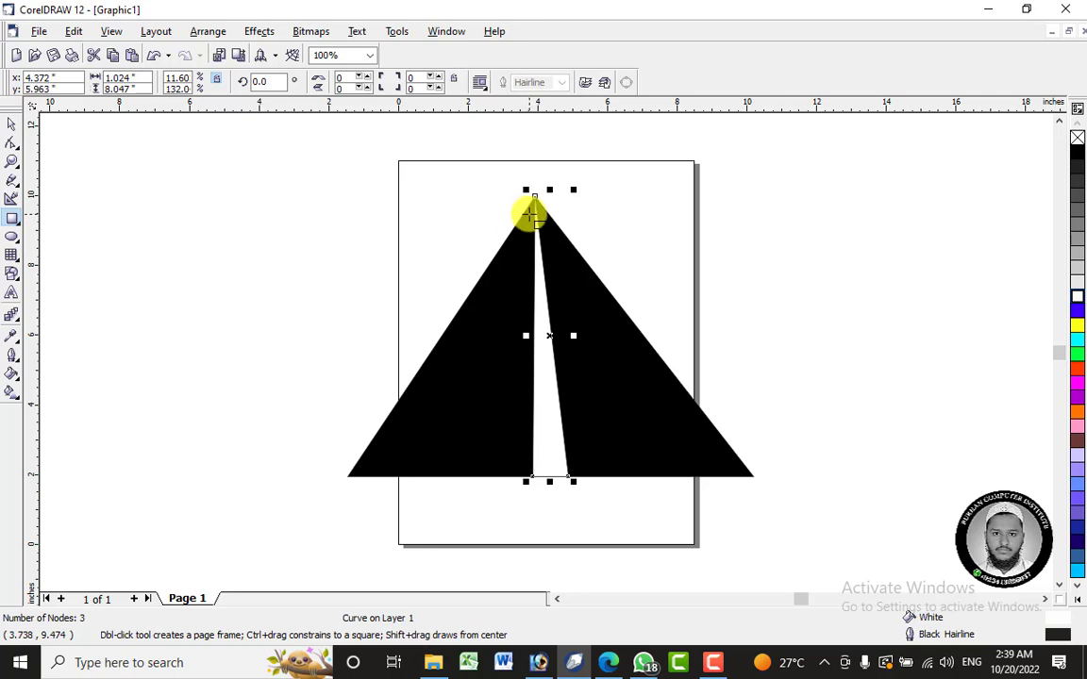
drag(515, 439, 581, 457)
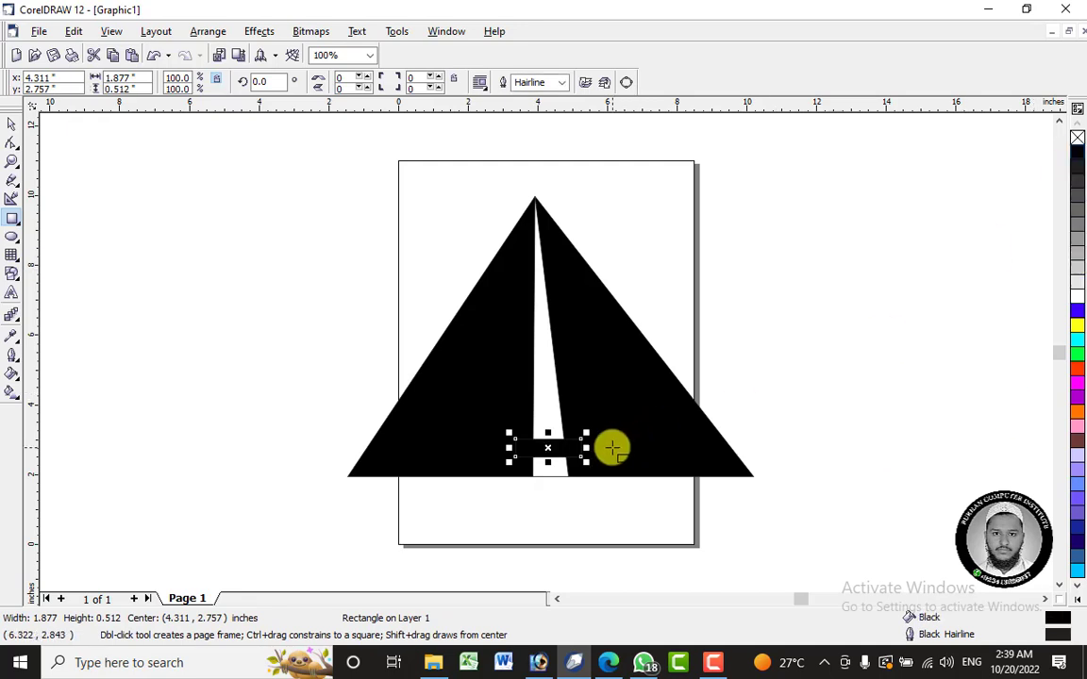
right_click(1077, 137)
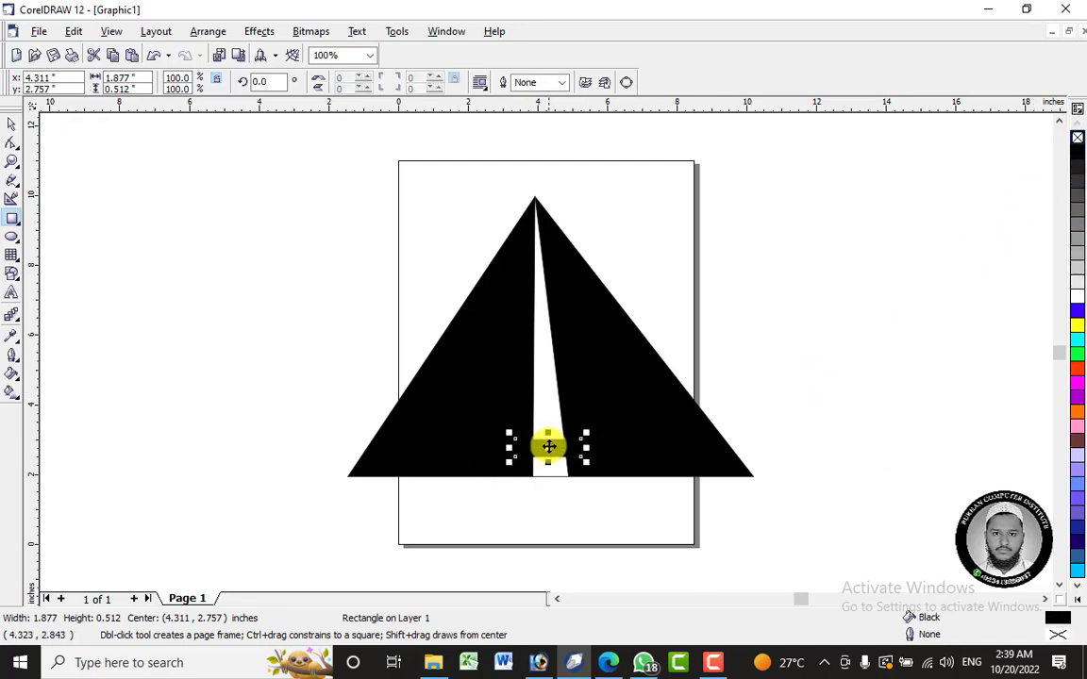
- Copy the small black bar to the triangle's apex and shrink the copy to about 0.32 by 0.09 inches
drag(535, 444, 536, 238)
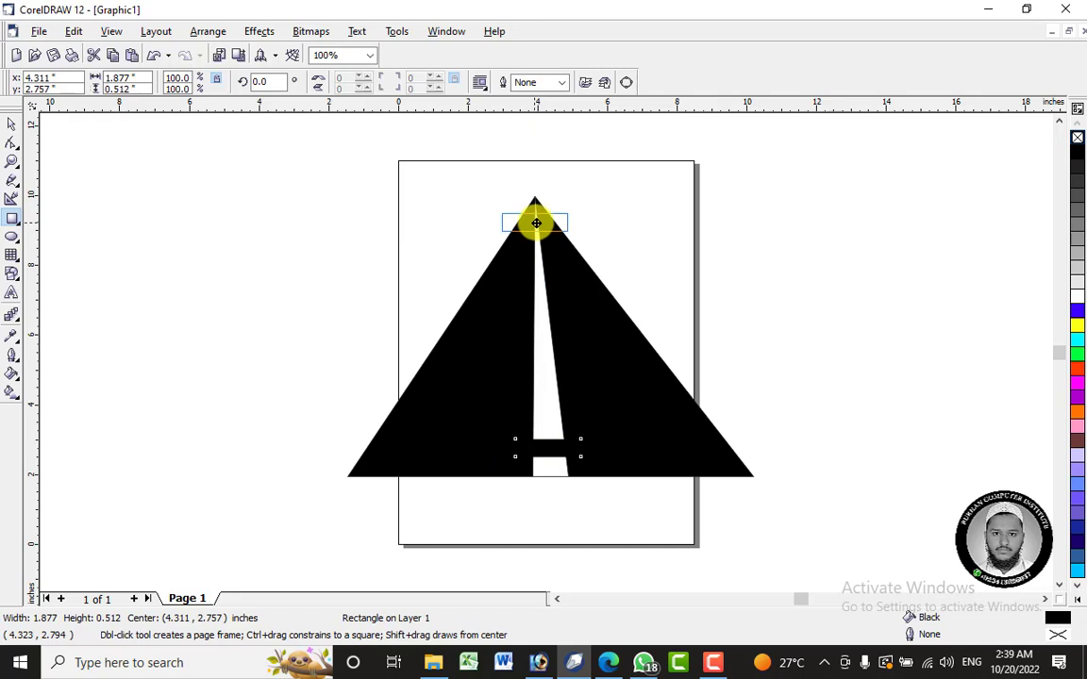
drag(536, 219, 564, 212)
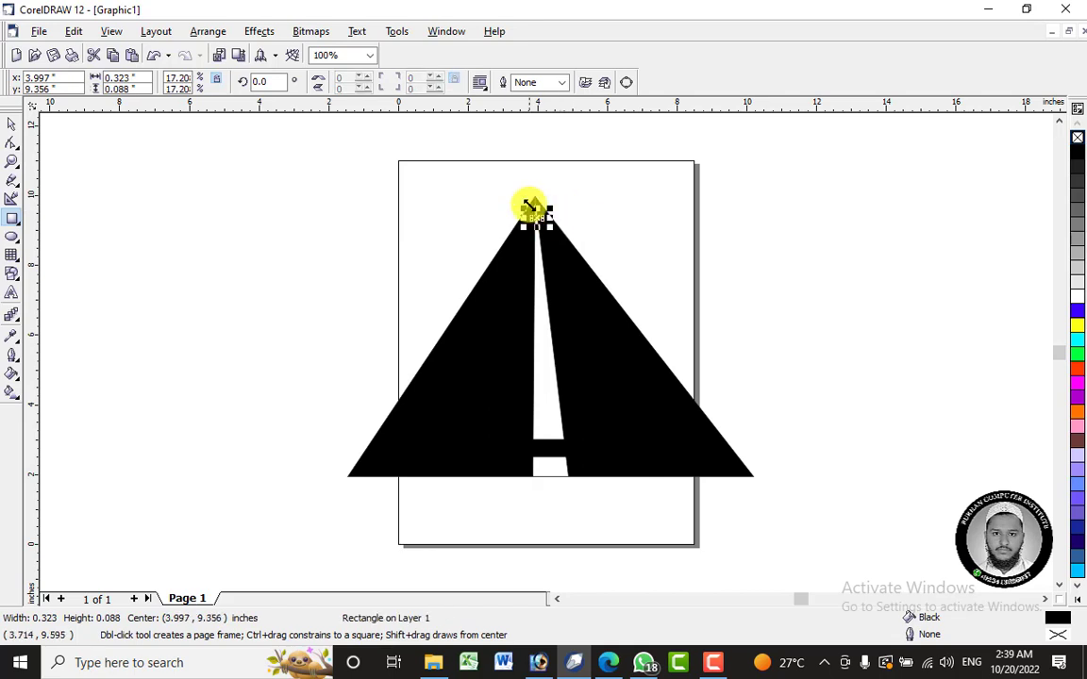
key(shift+F2)
drag(578, 385, 552, 295)
scroll(552, 294, down, 6)
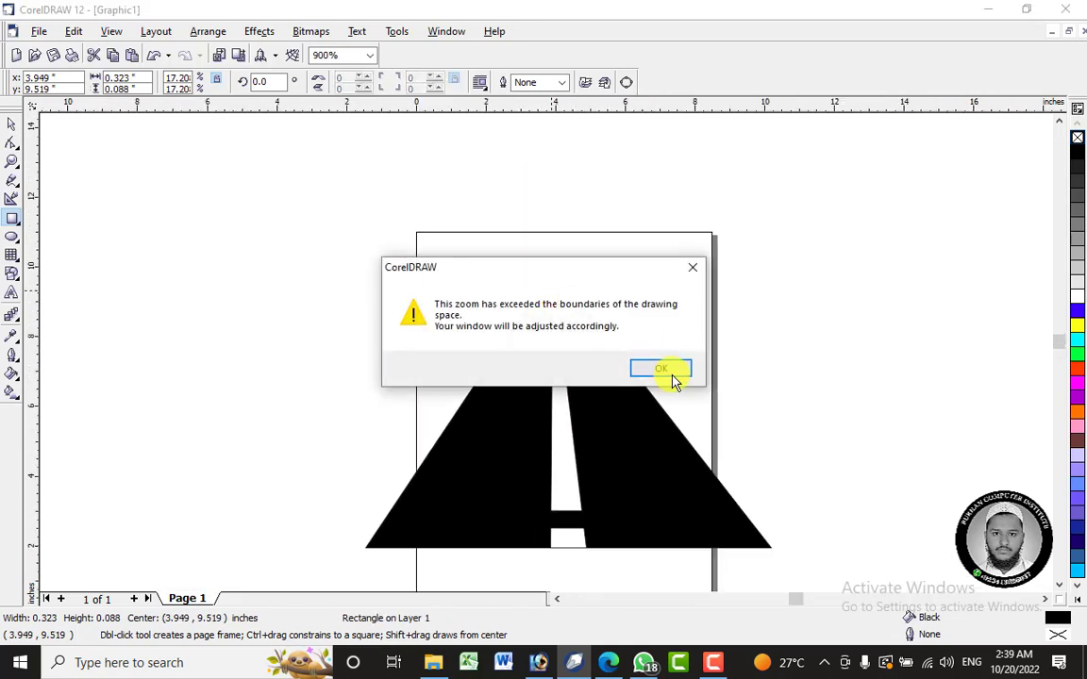
click(670, 371)
scroll(546, 360, up, 4)
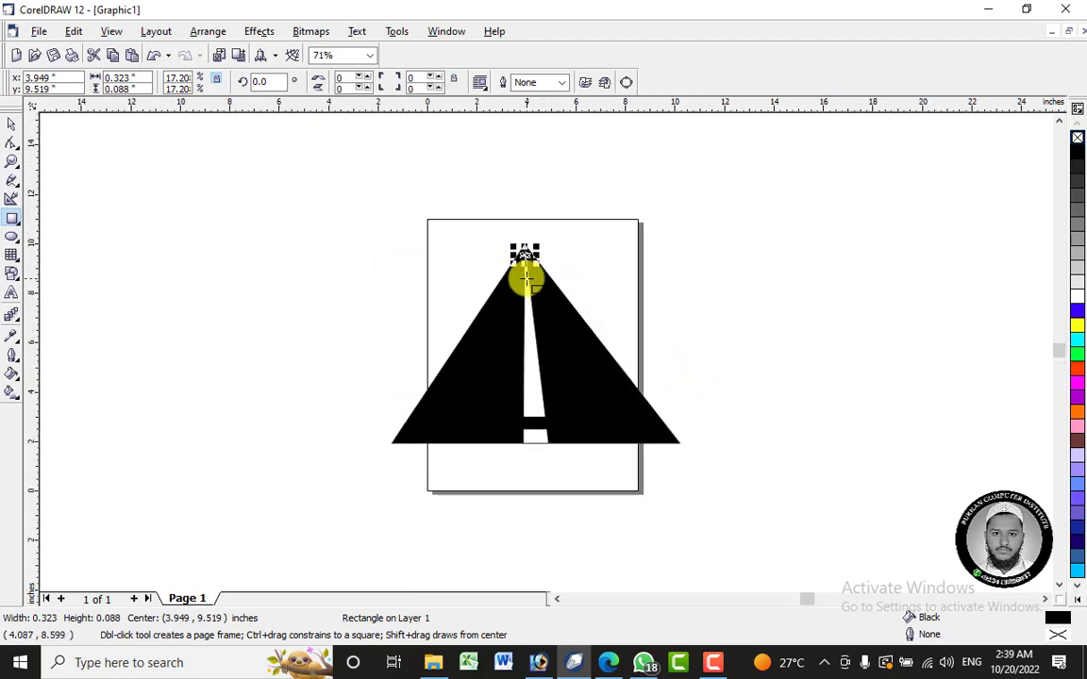
- Blend the lower black bar into the small bar at the apex with 7 blend steps to form dashed lane markings
click(12, 317)
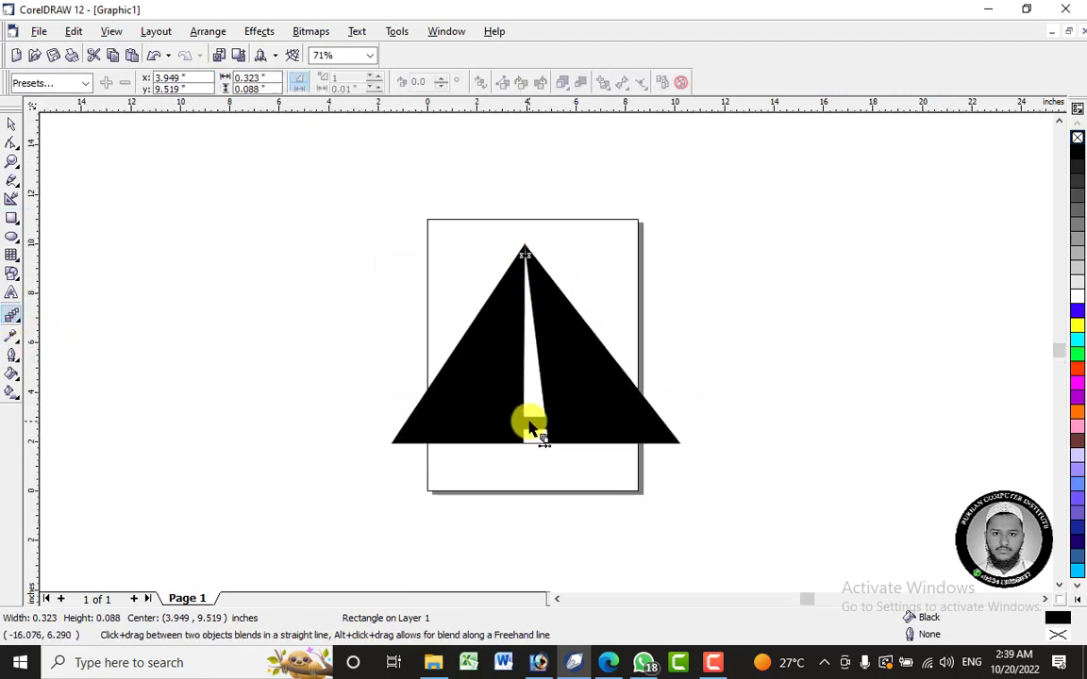
drag(533, 426, 523, 251)
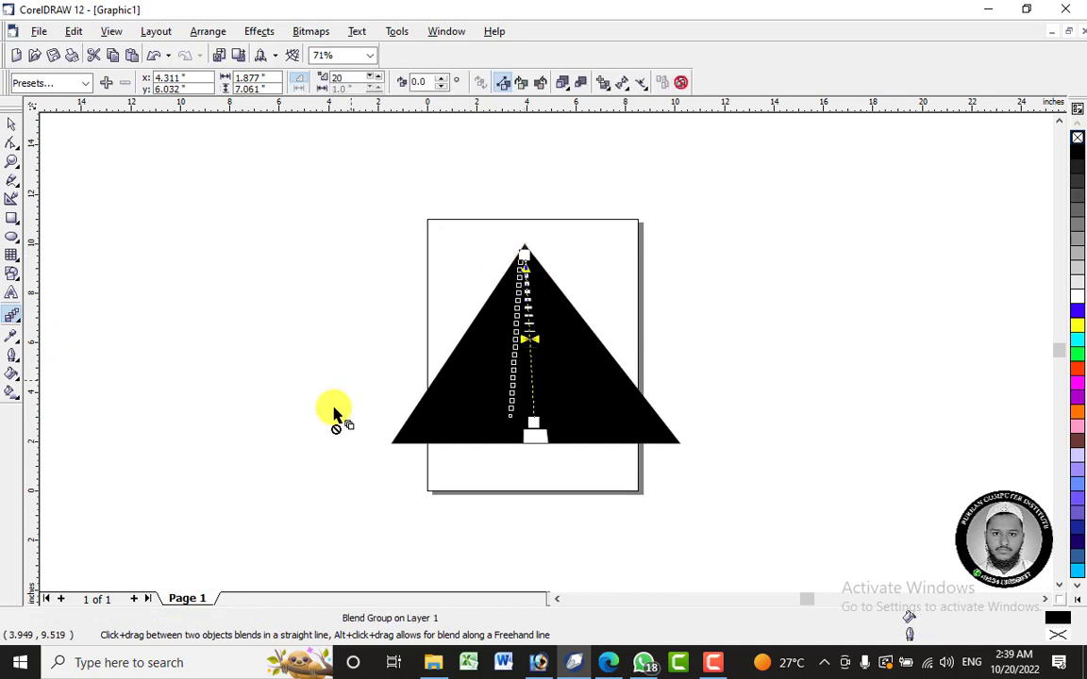
click(369, 78)
click(369, 78)
click(369, 78)
click(368, 78)
click(369, 78)
click(369, 78)
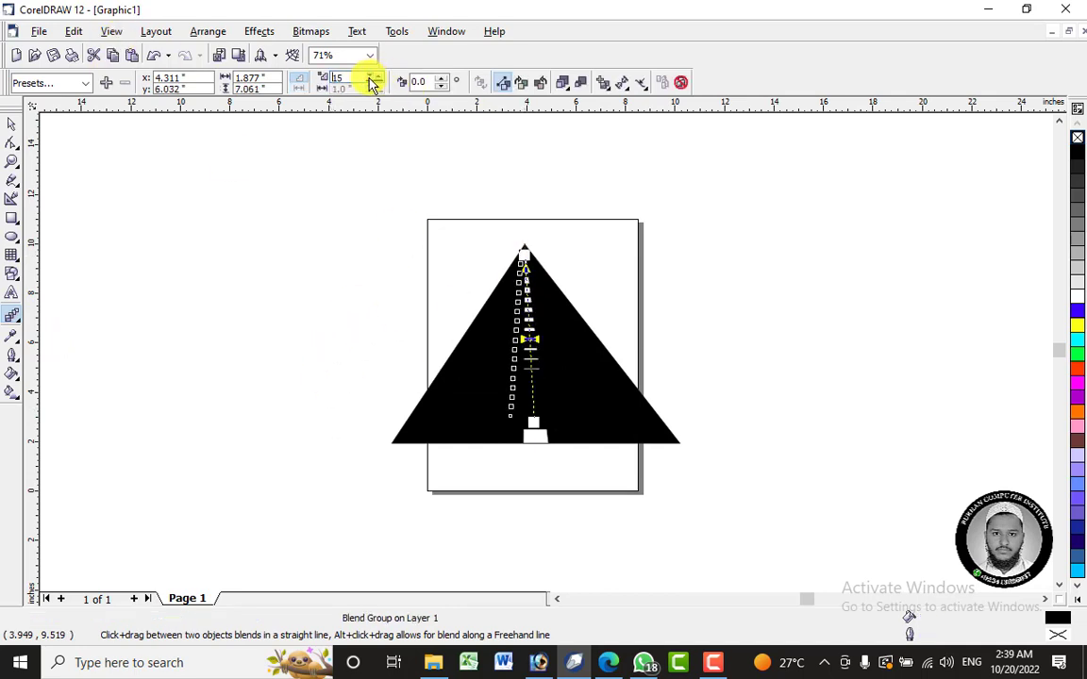
click(369, 78)
click(369, 78)
click(370, 80)
click(370, 80)
click(370, 80)
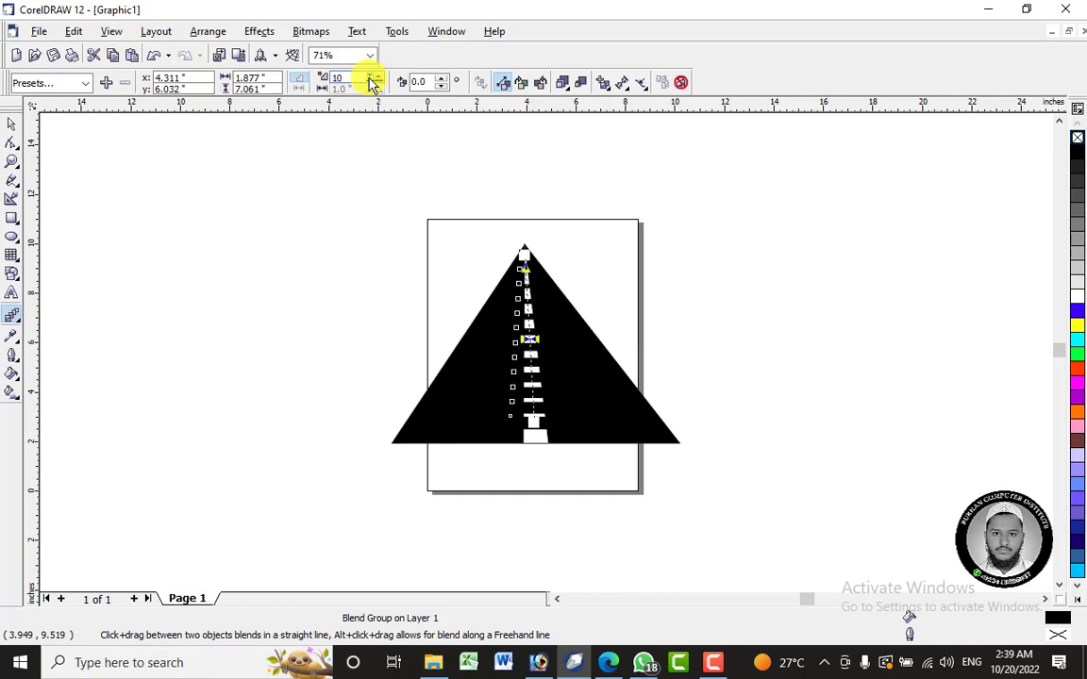
click(370, 80)
click(370, 80)
click(370, 80)
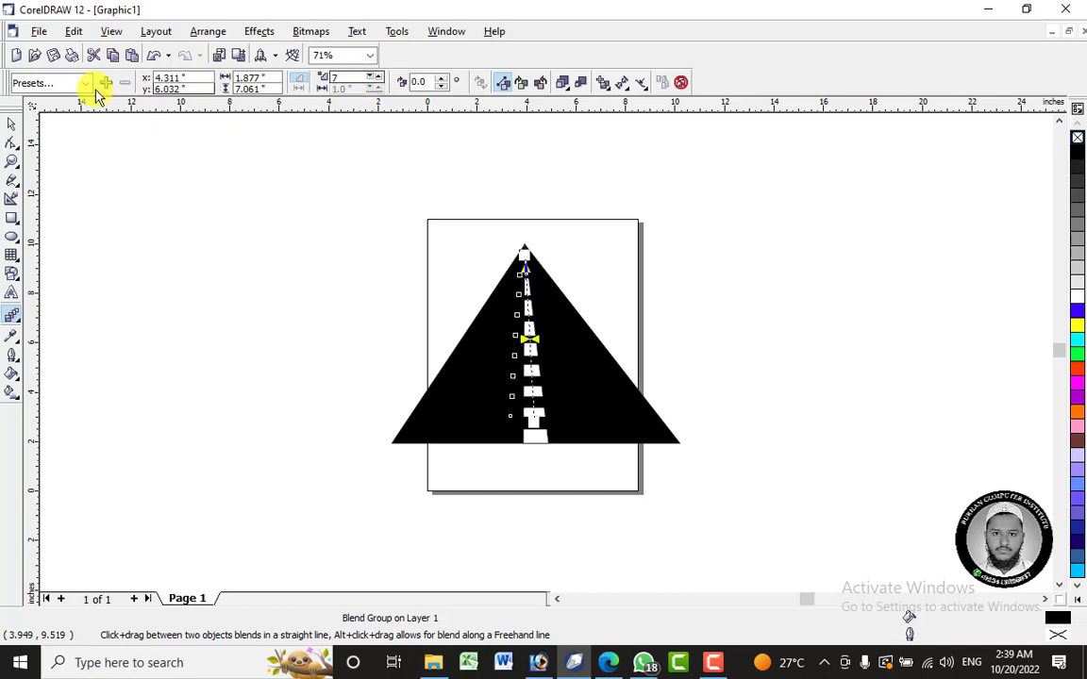
click(11, 124)
click(187, 208)
drag(330, 227, 759, 456)
click(760, 456)
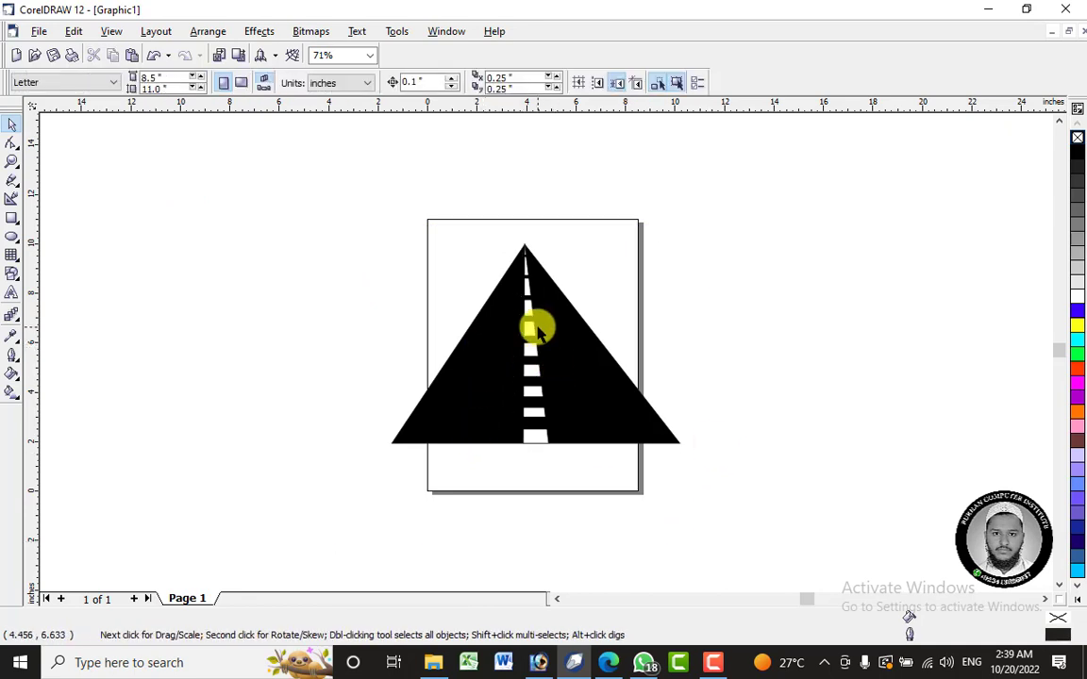
scroll(522, 468, up, 2)
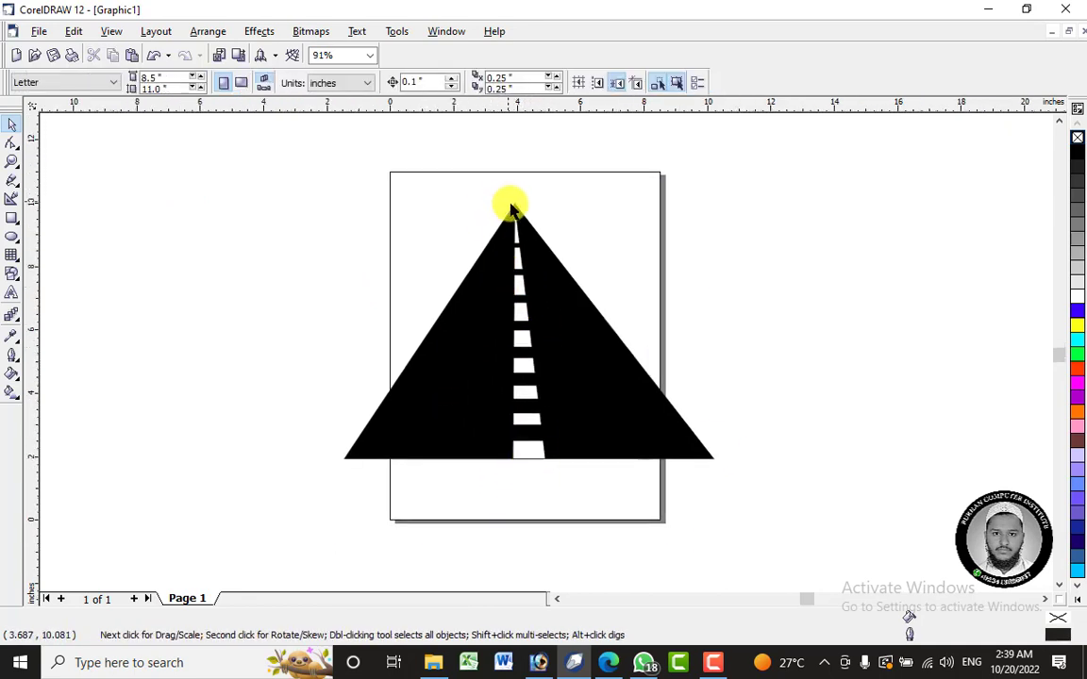
- Add the artistic text "By Pass Road" to the left of the page and set its font to Arial Black
click(11, 293)
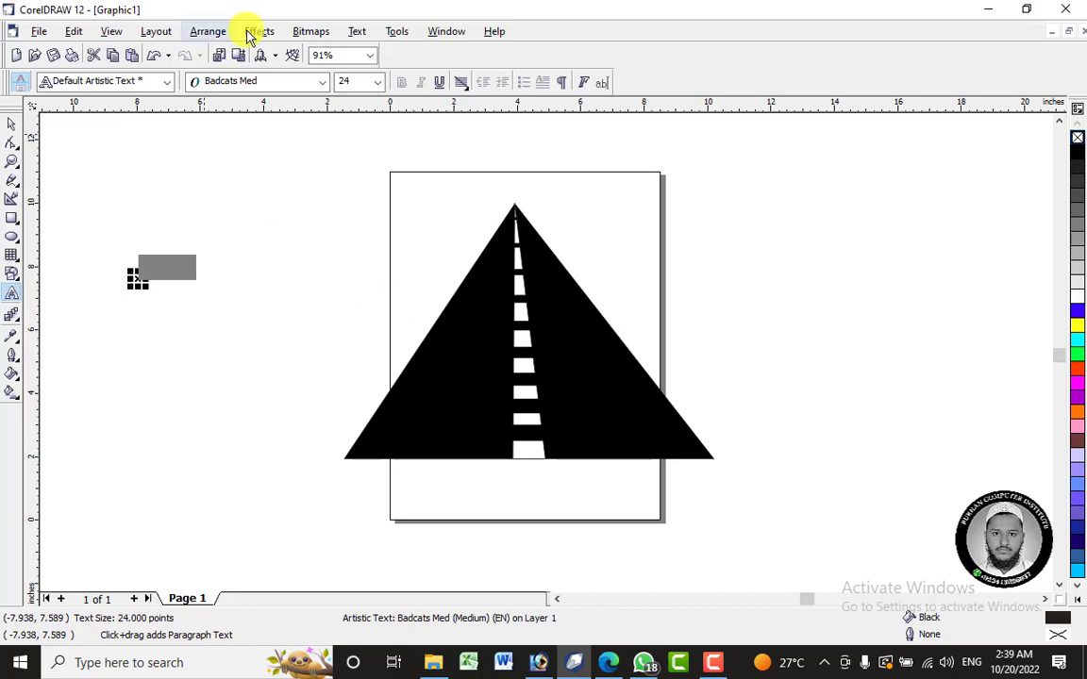
click(283, 81)
scroll(271, 118, up, 6)
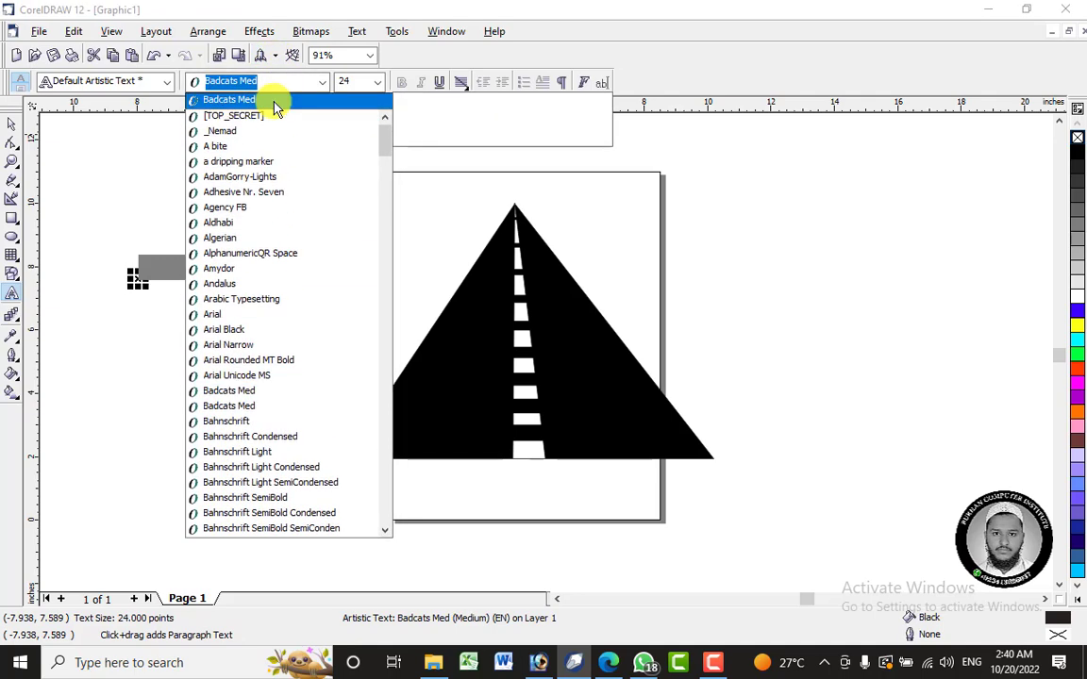
text(Arial Black)
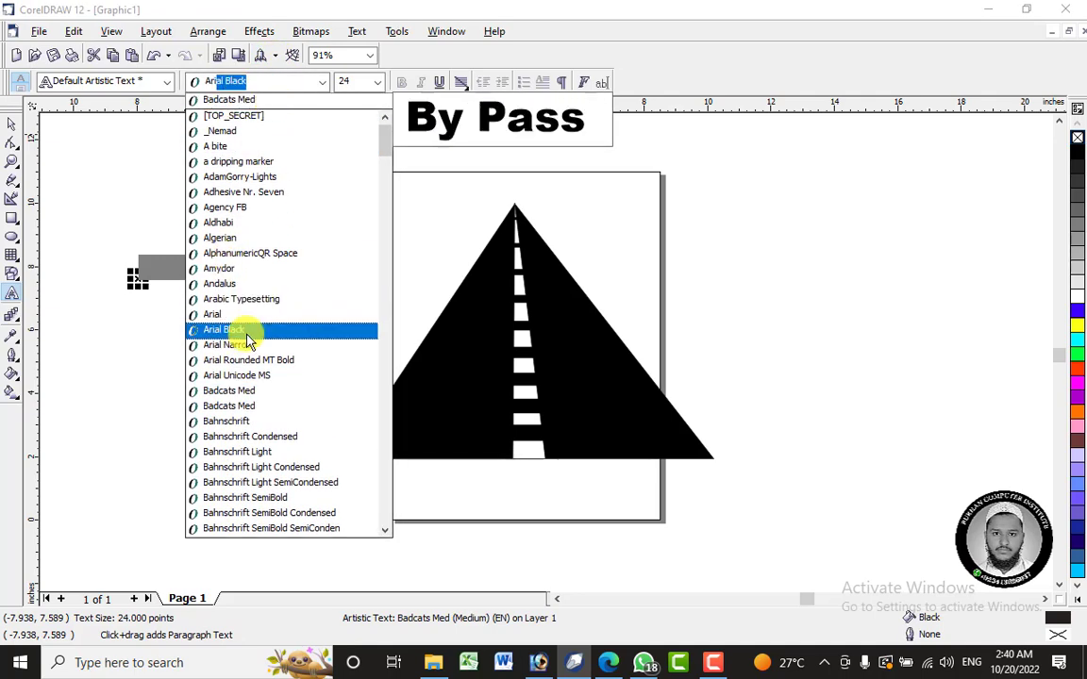
click(241, 331)
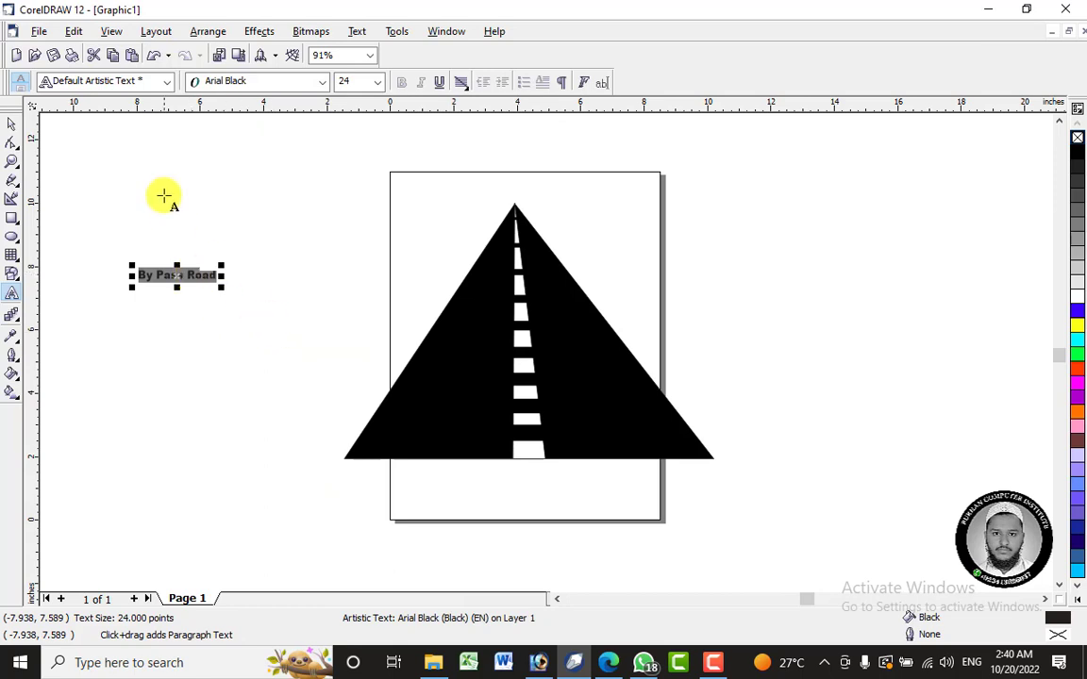
- Change the "By Pass Road" text to uppercase
click(357, 31)
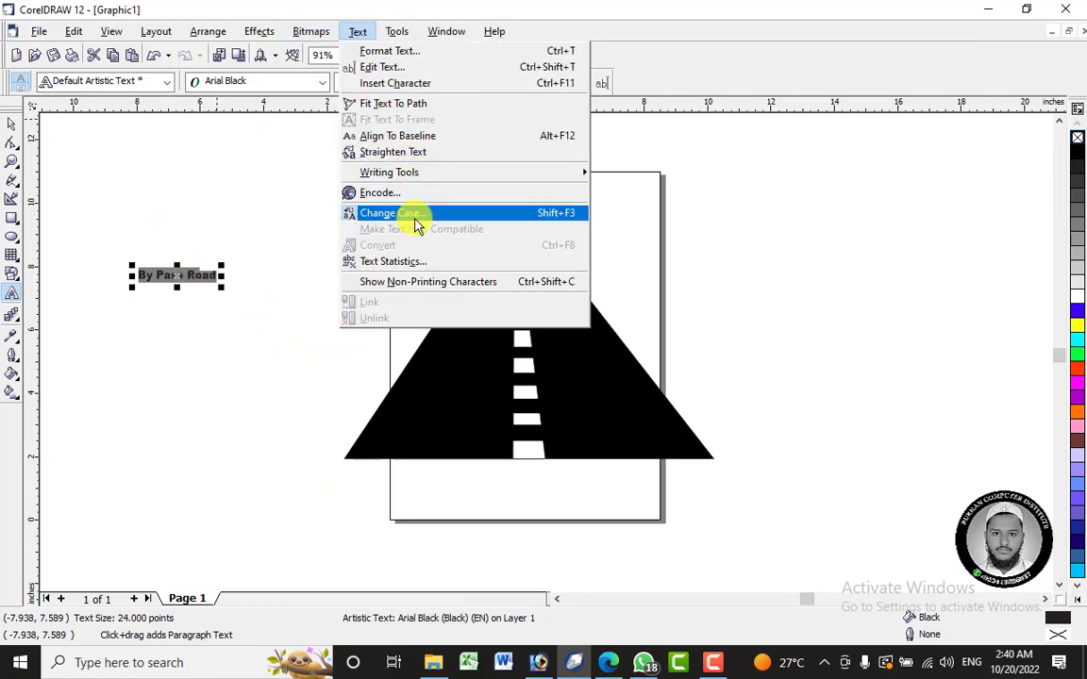
click(319, 214)
click(485, 386)
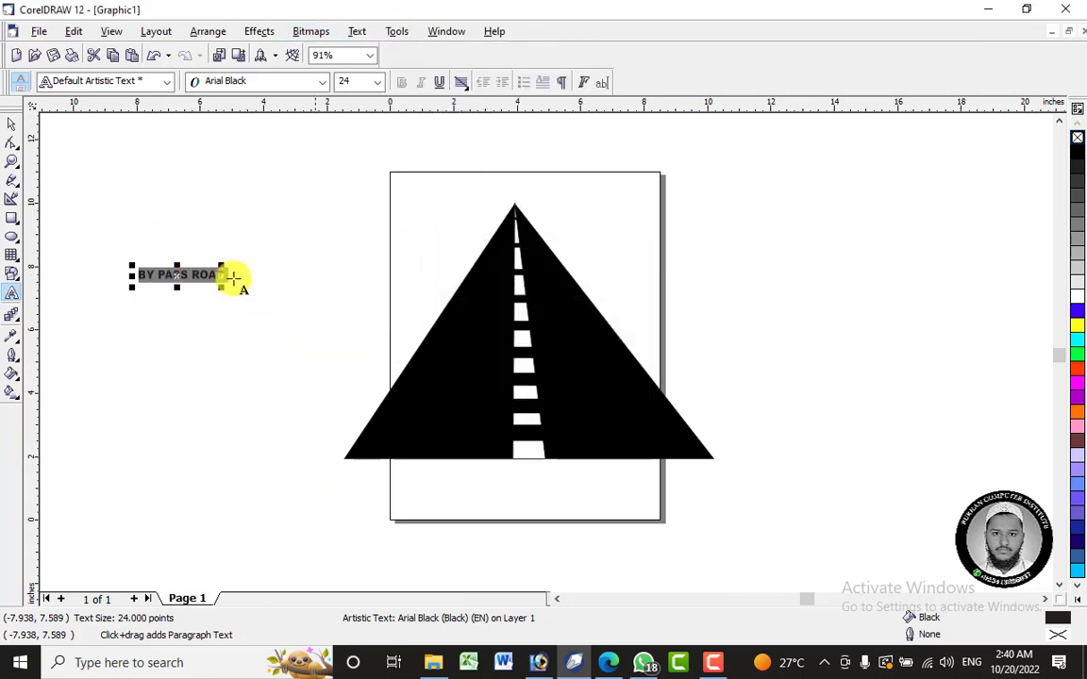
- Enlarge the BY PASS ROAD text to about 78.8 points and place it beside the page's upper-left corner
click(11, 124)
drag(229, 273, 416, 498)
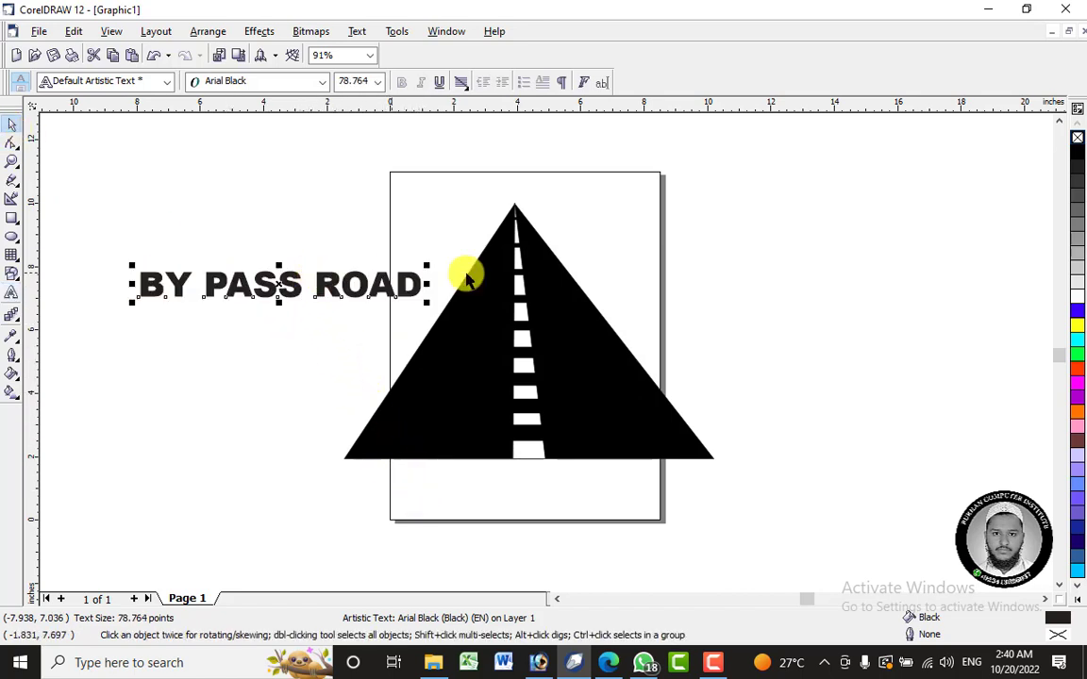
drag(281, 287, 371, 195)
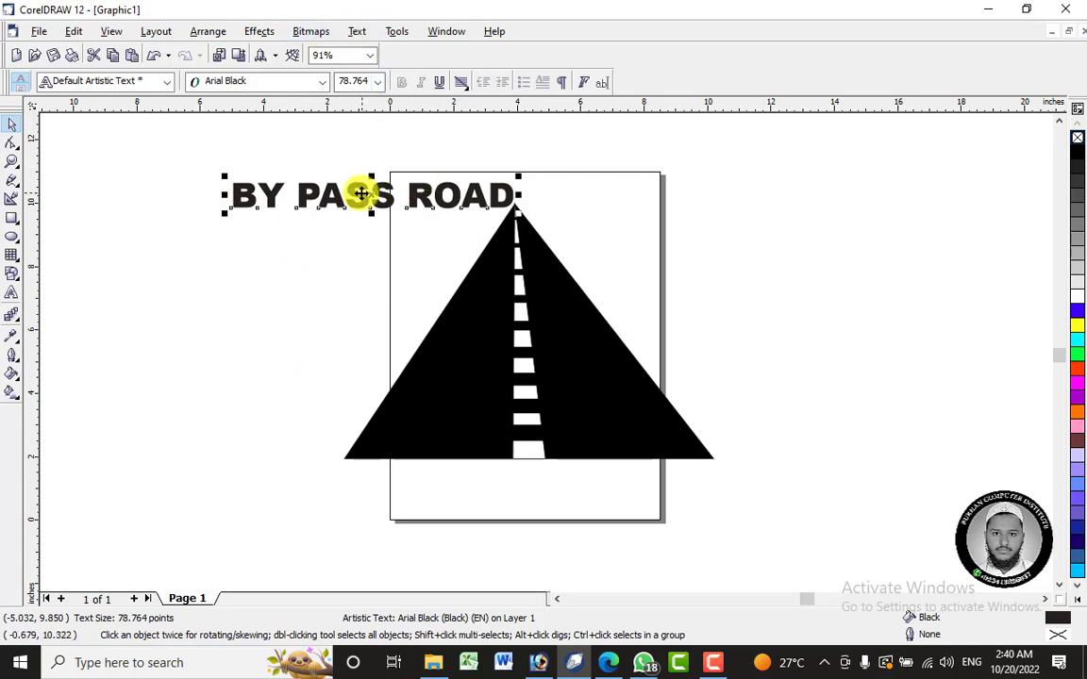
drag(373, 193, 244, 165)
click(443, 274)
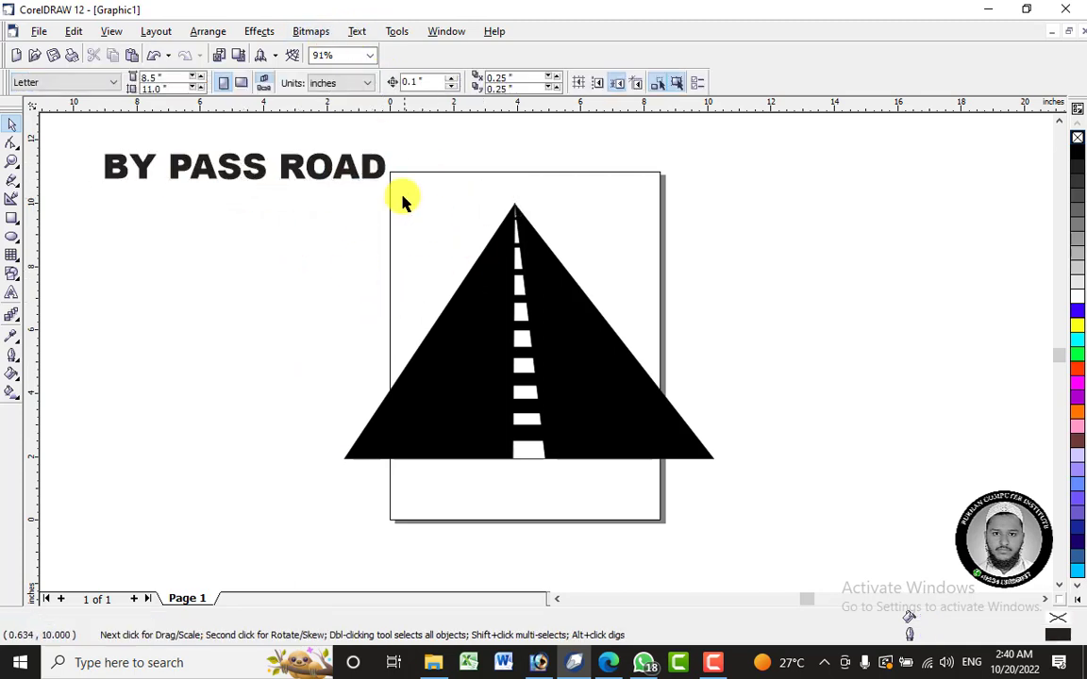
- Group the black road triangle and its blended lane markings into a single object
drag(352, 194, 311, 177)
right_click(507, 331)
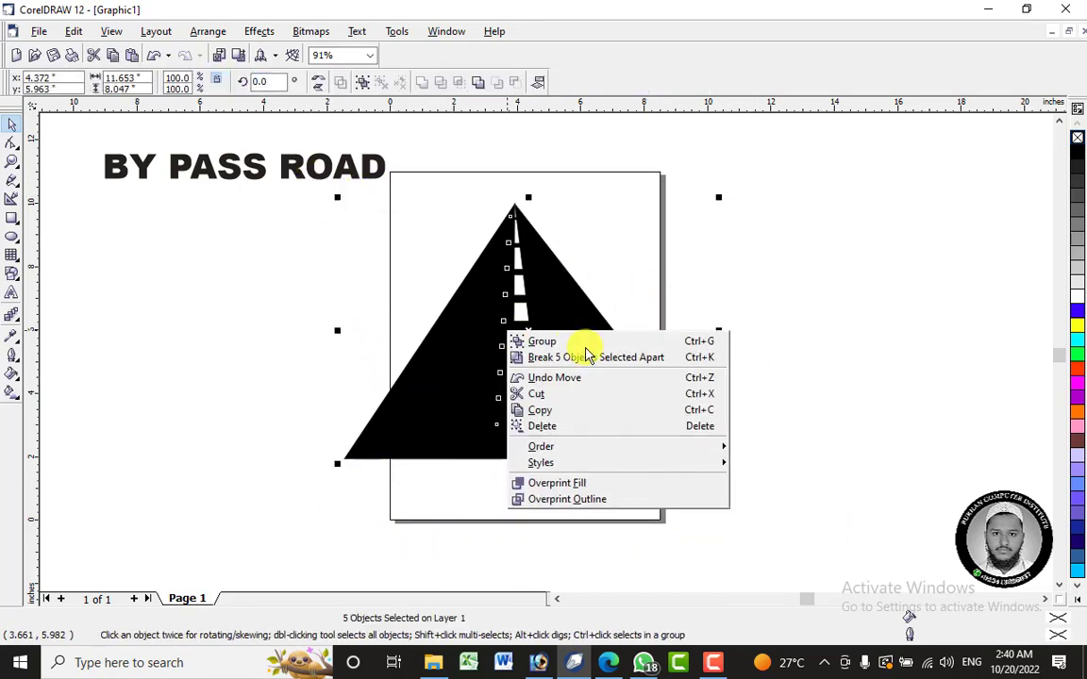
click(587, 341)
click(225, 282)
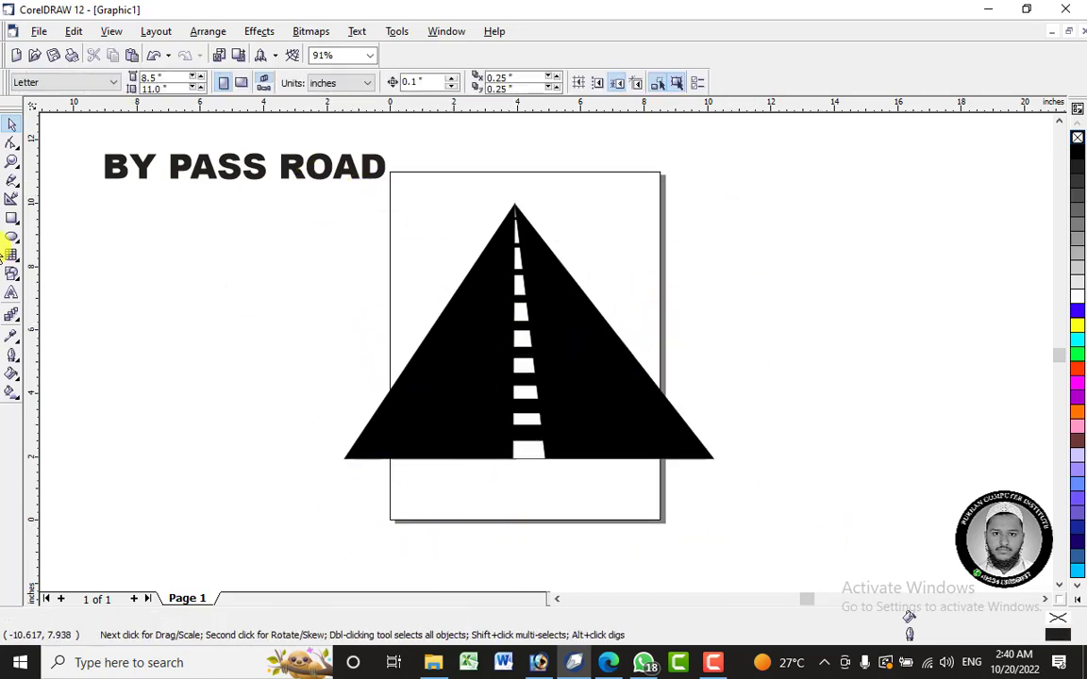
- Draw a background rectangle about 16.74 by 11.71 inches around the whole road
click(14, 219)
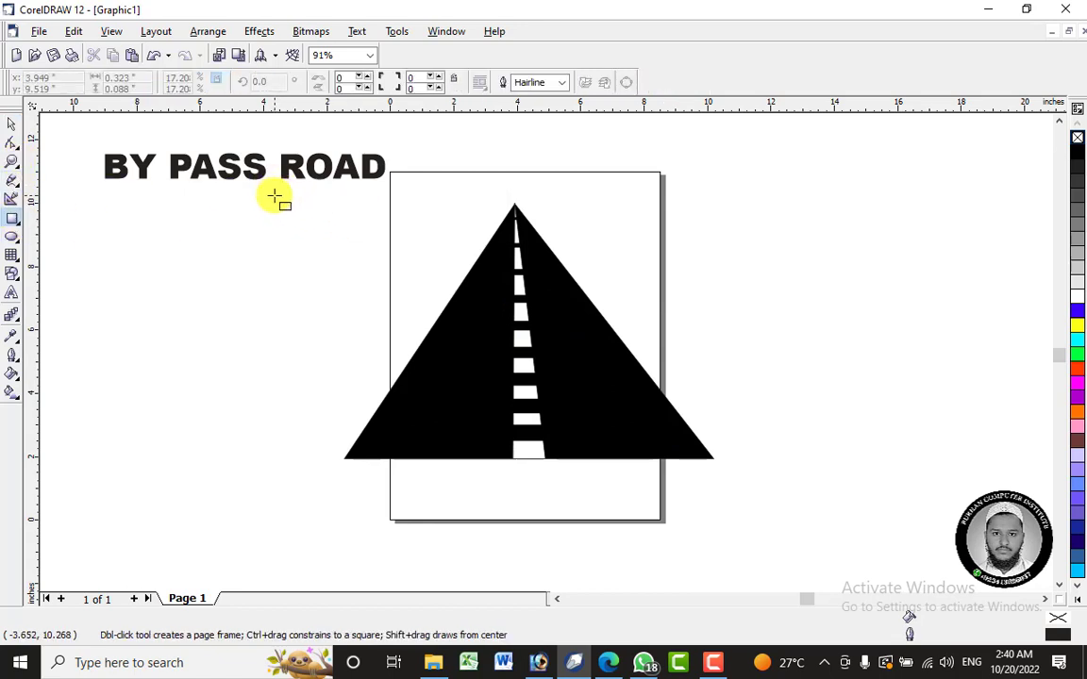
drag(270, 187, 780, 537)
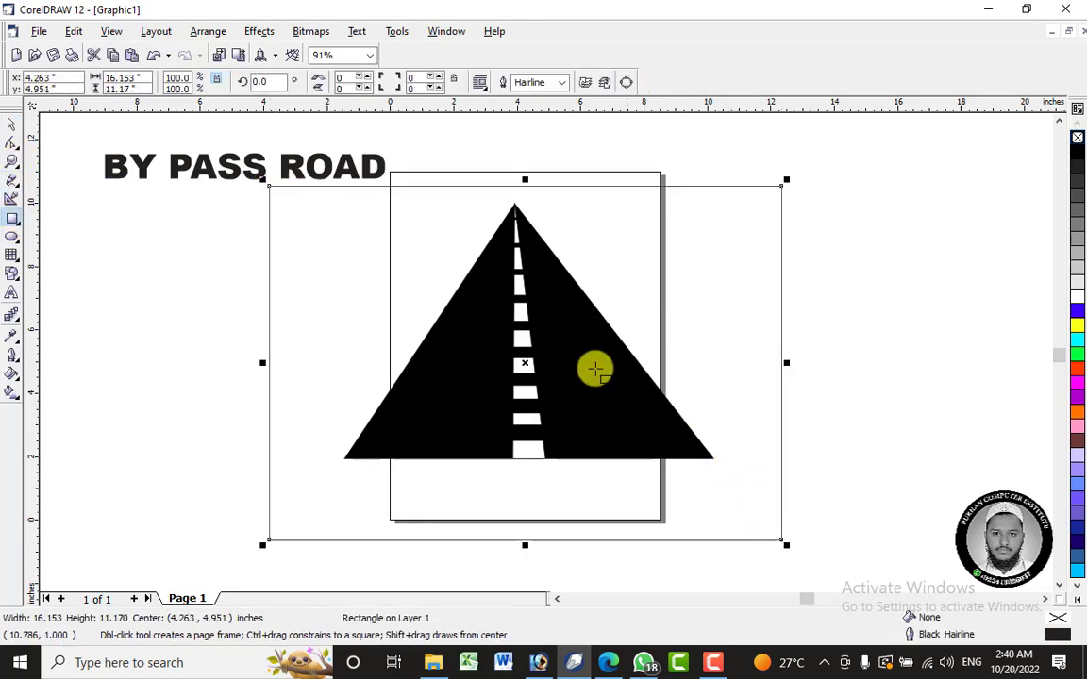
drag(522, 177, 521, 158)
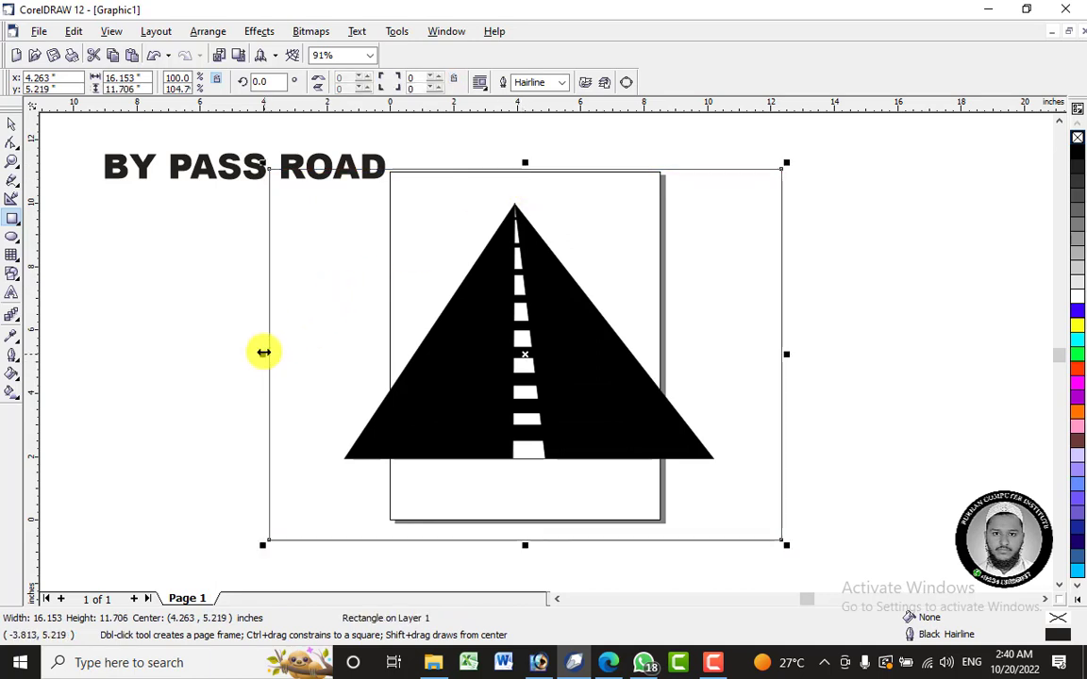
drag(261, 354, 243, 354)
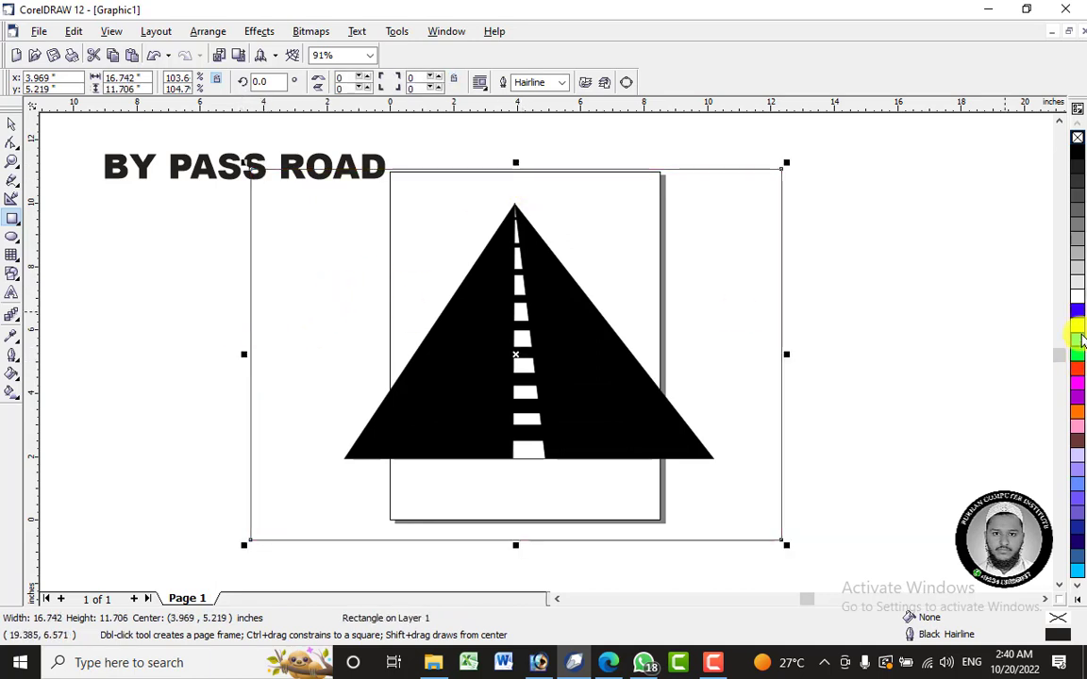
- Fill the background rectangle with yellow and send it behind the road and the text
click(1078, 328)
click(10, 123)
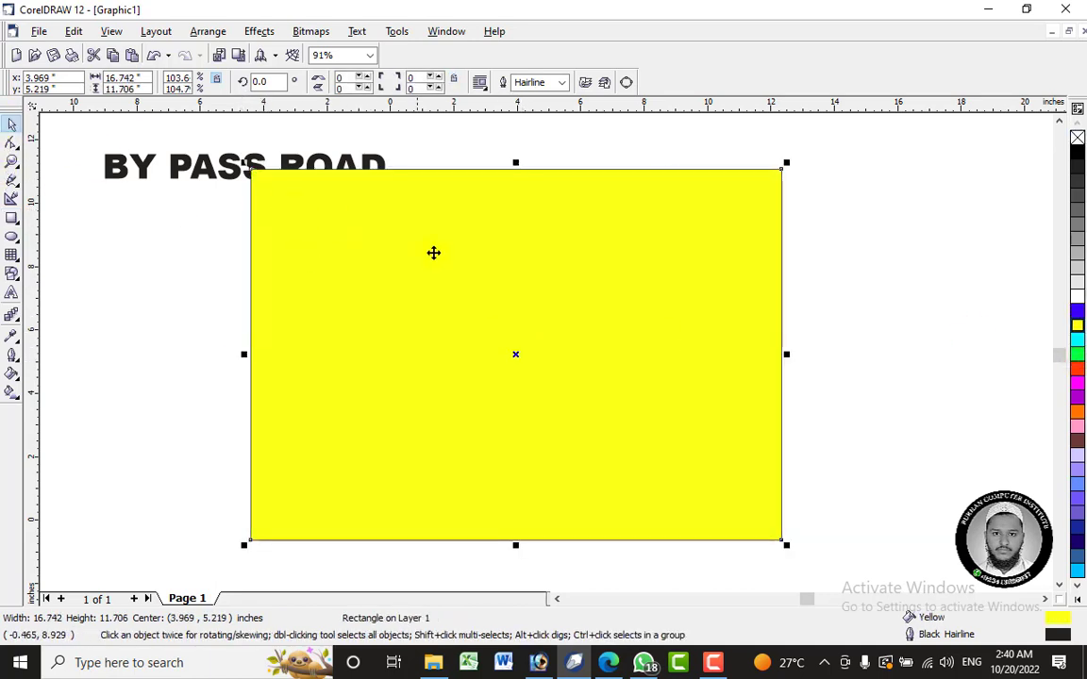
right_click(660, 234)
click(603, 82)
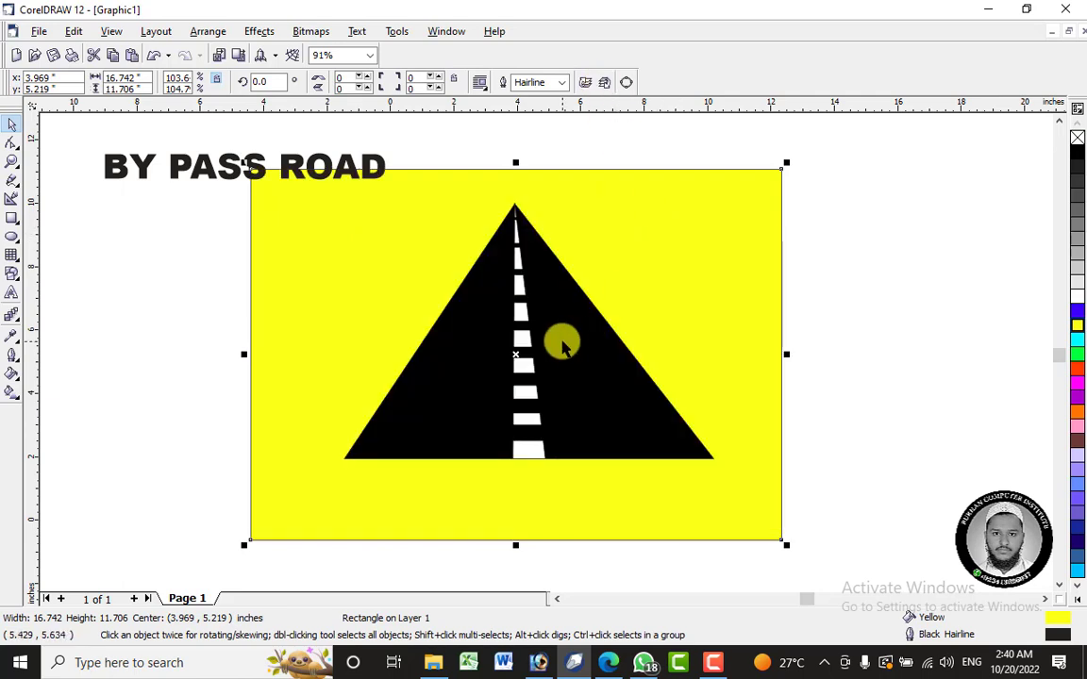
click(472, 265)
click(353, 136)
- Move the road down near the yellow rectangle's lower edge and place the BY PASS ROAD text just above and left of the apex
drag(569, 384, 569, 449)
key(Escape)
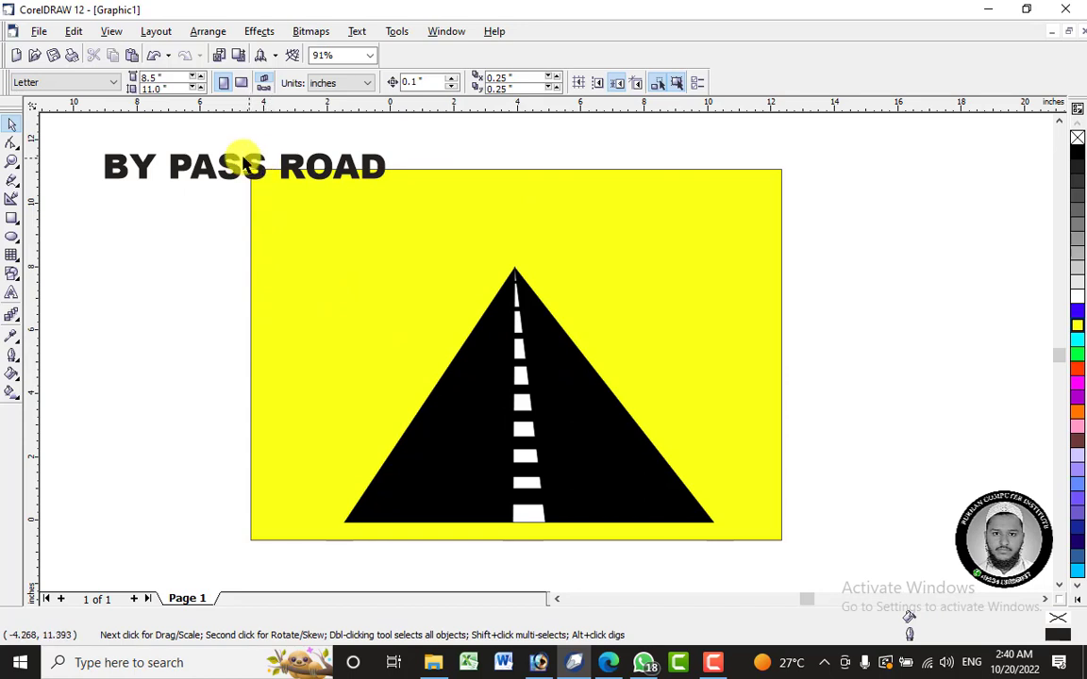
drag(250, 168, 372, 256)
- Add perspective to the BY PASS ROAD text and pull its lower-left corner to the road's lower-left corner
click(274, 31)
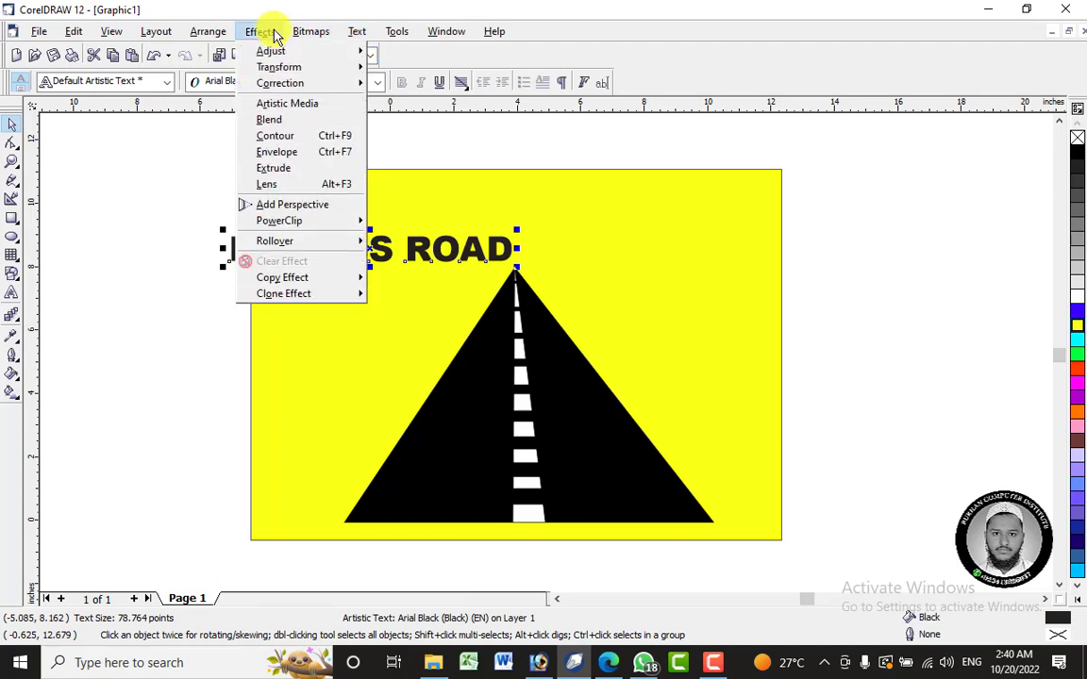
click(327, 210)
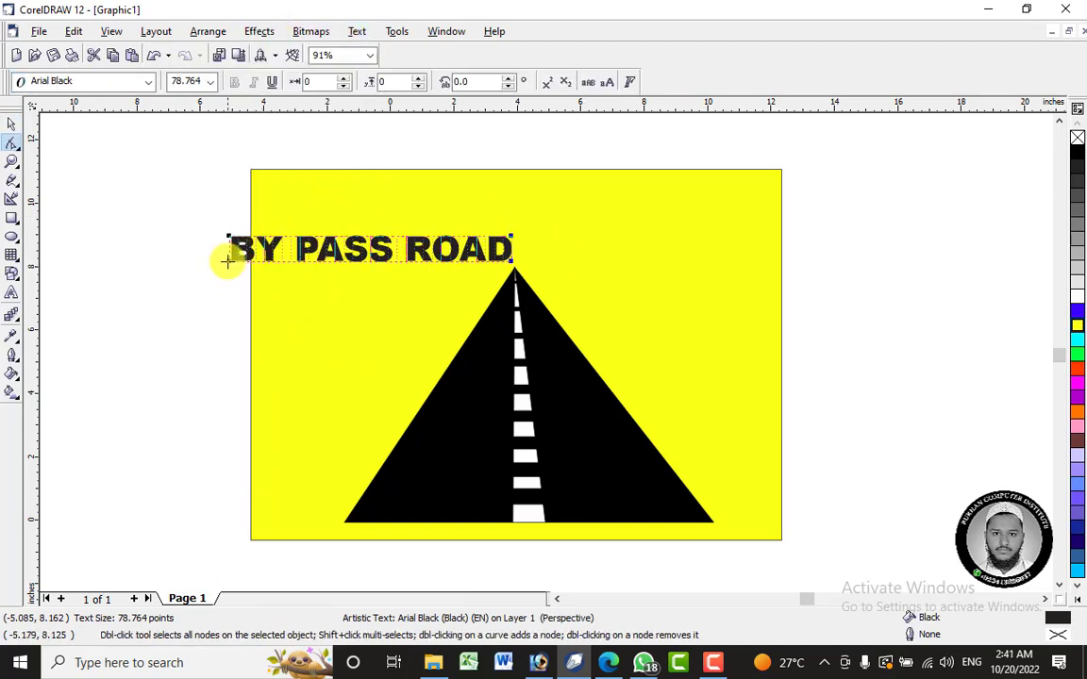
drag(225, 263, 240, 307)
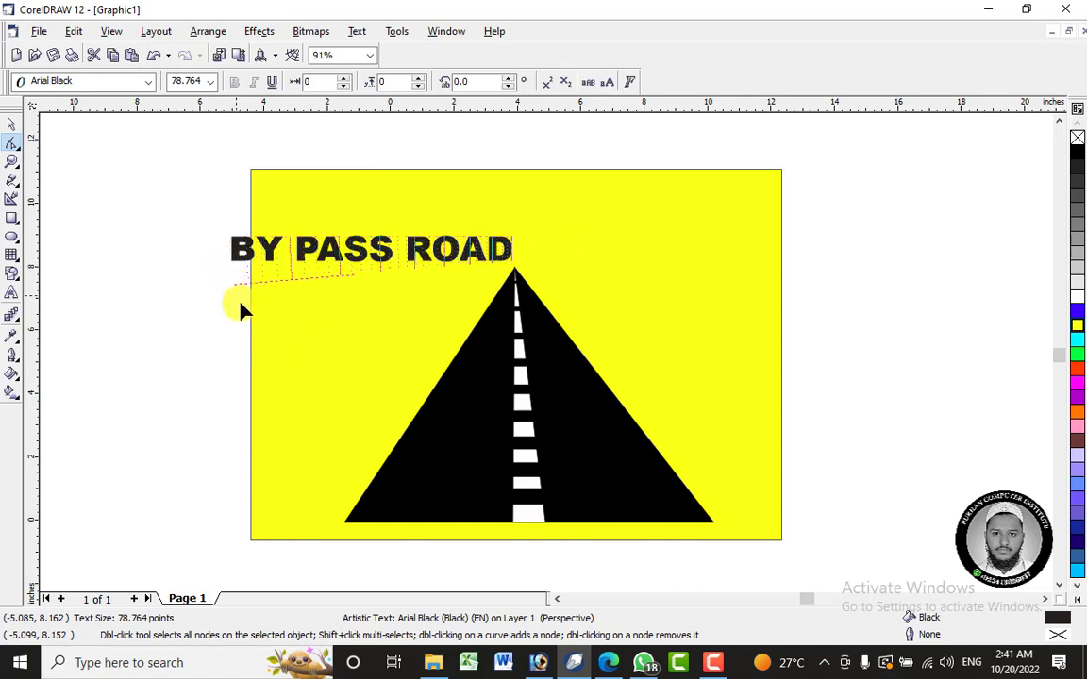
drag(345, 526, 342, 521)
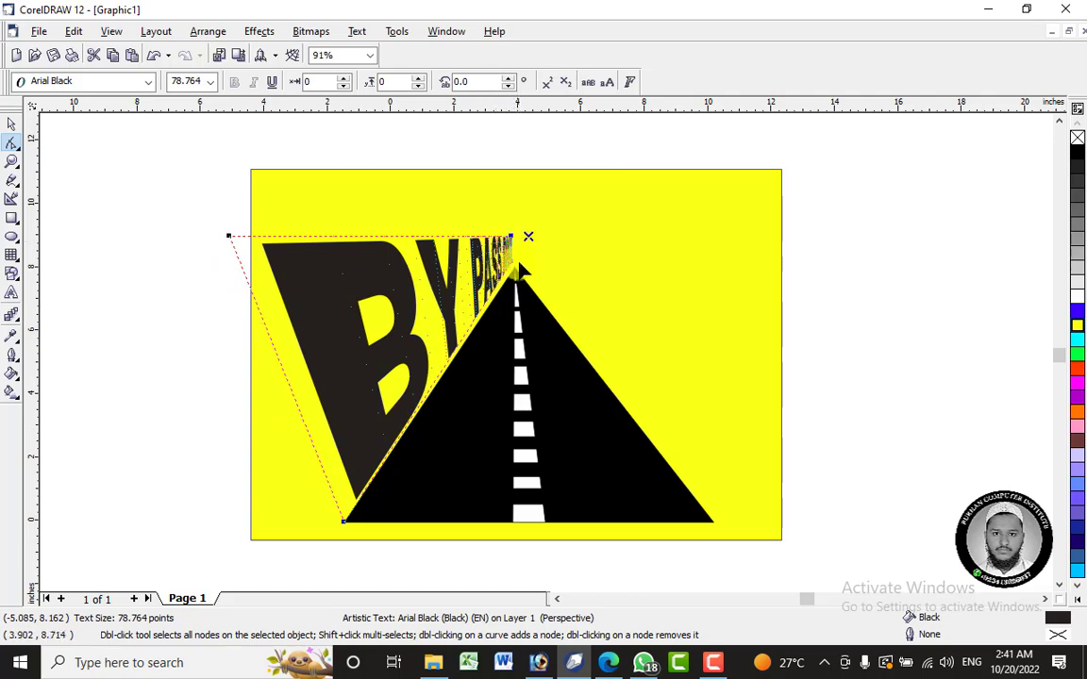
- Bring the two right-hand perspective corners of the text close together at the road's apex
scroll(515, 238, up, 3)
scroll(515, 238, up, 3)
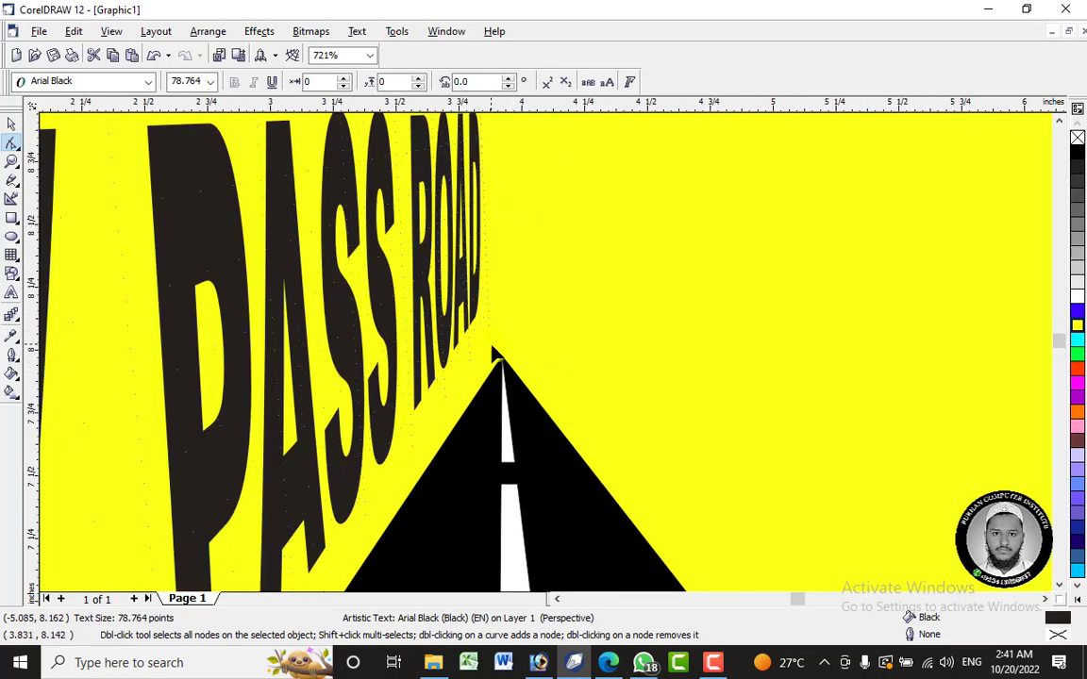
scroll(494, 353, down, 5)
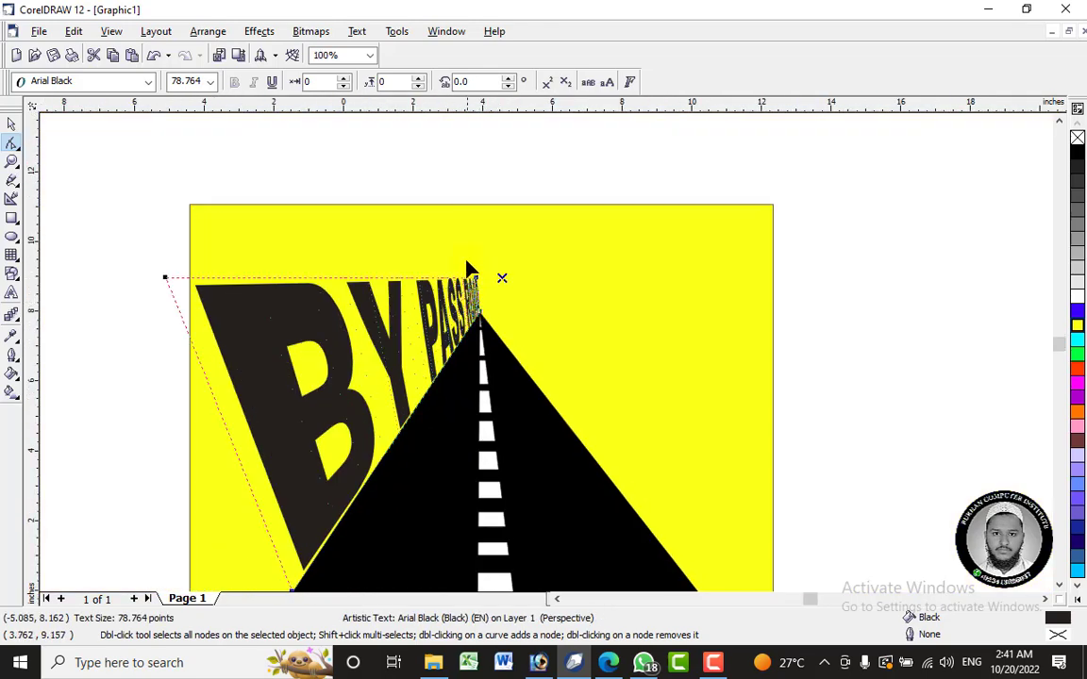
scroll(467, 265, up, 5)
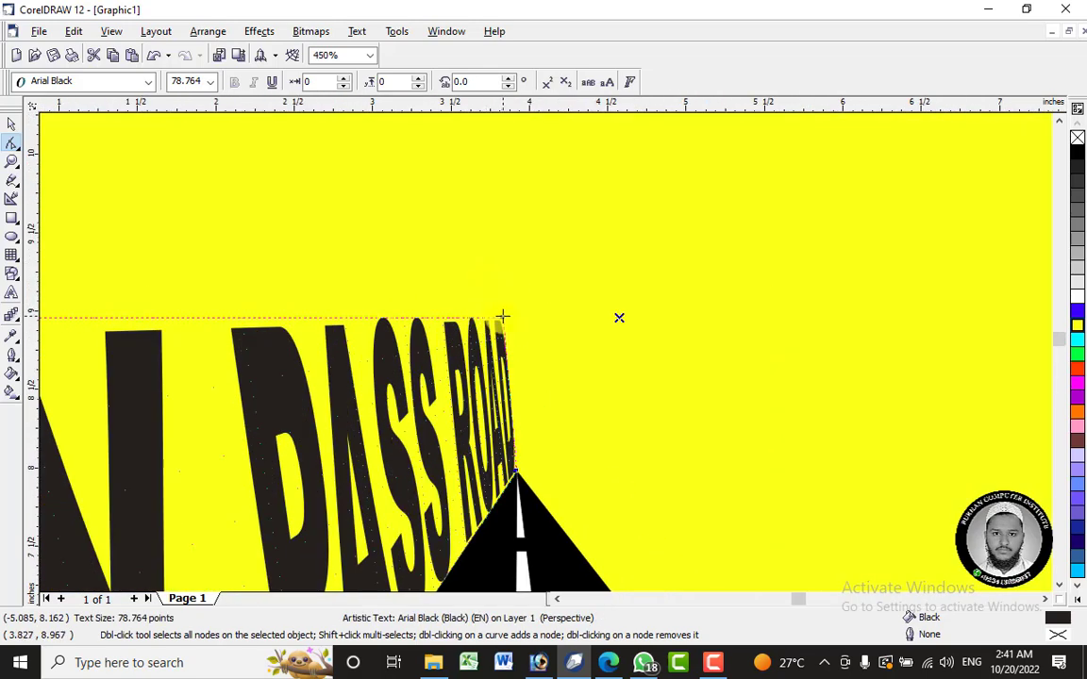
drag(507, 409, 512, 438)
scroll(537, 378, down, 3)
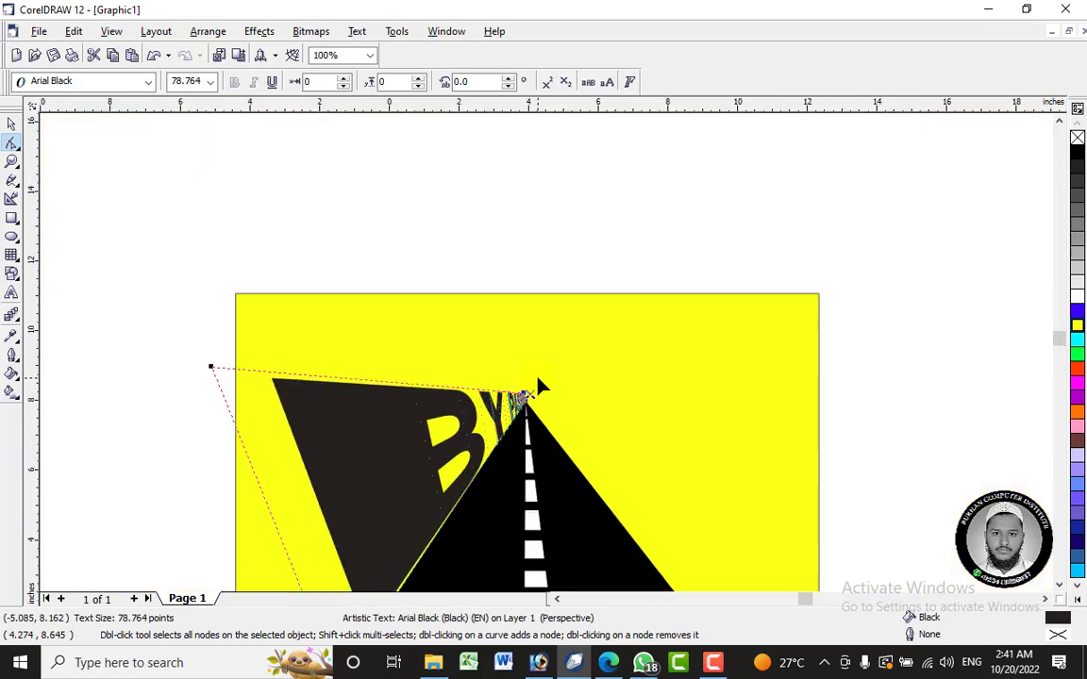
- Pull the text's upper-left perspective corner inward and down so its top edge slopes toward the apex, and finish editing the perspective
click(370, 375)
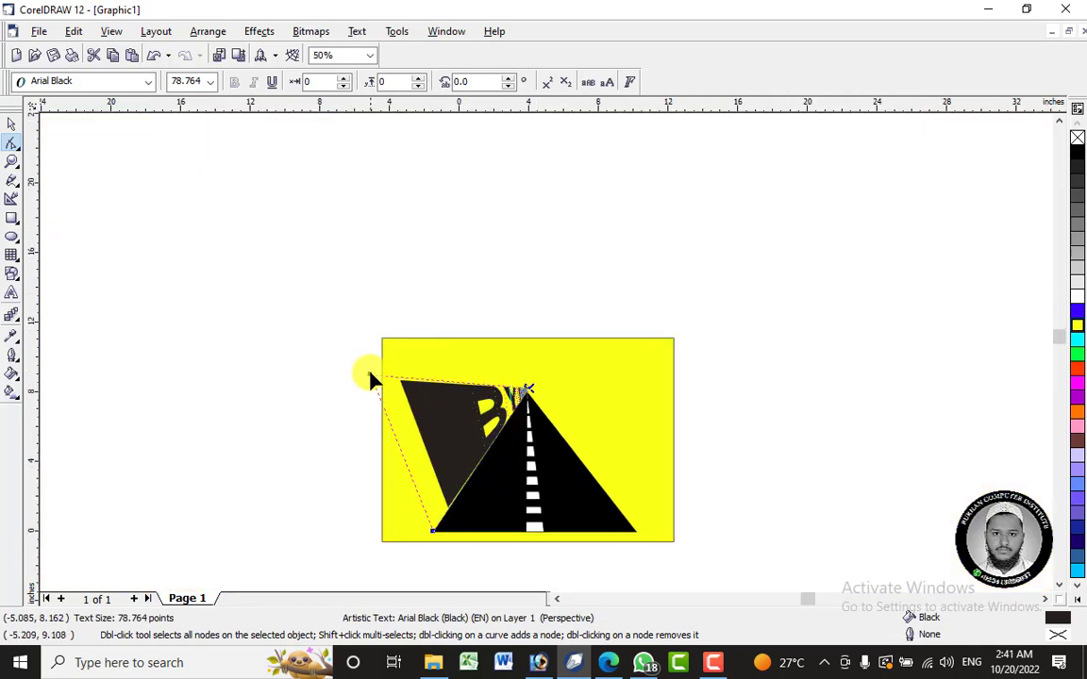
drag(370, 377, 412, 391)
drag(407, 406, 428, 424)
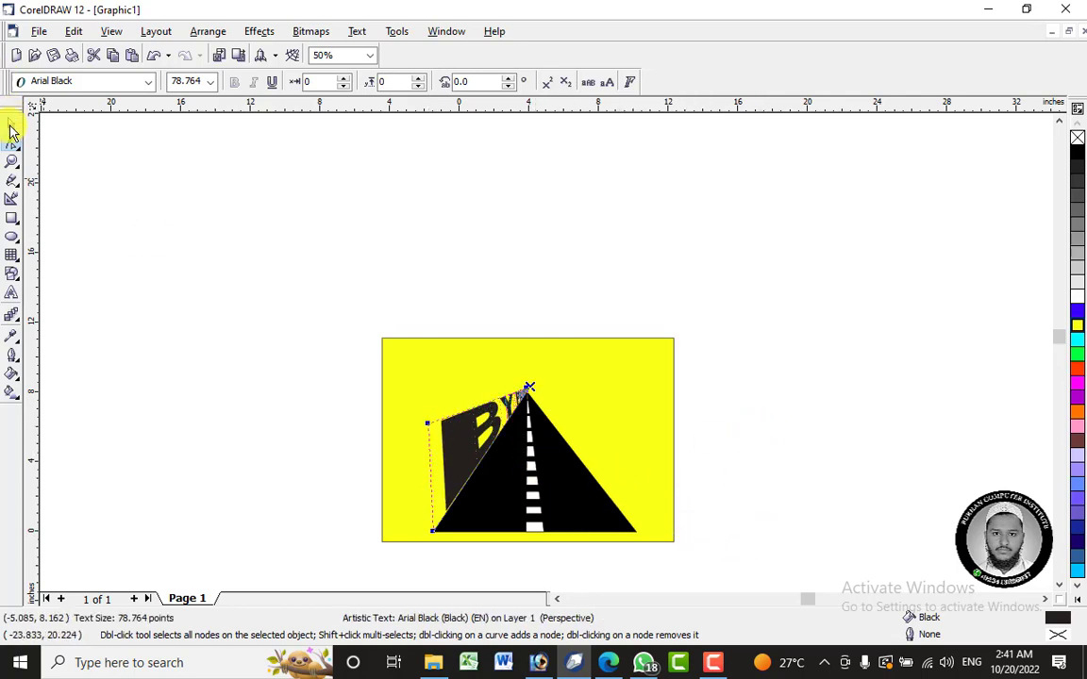
click(11, 125)
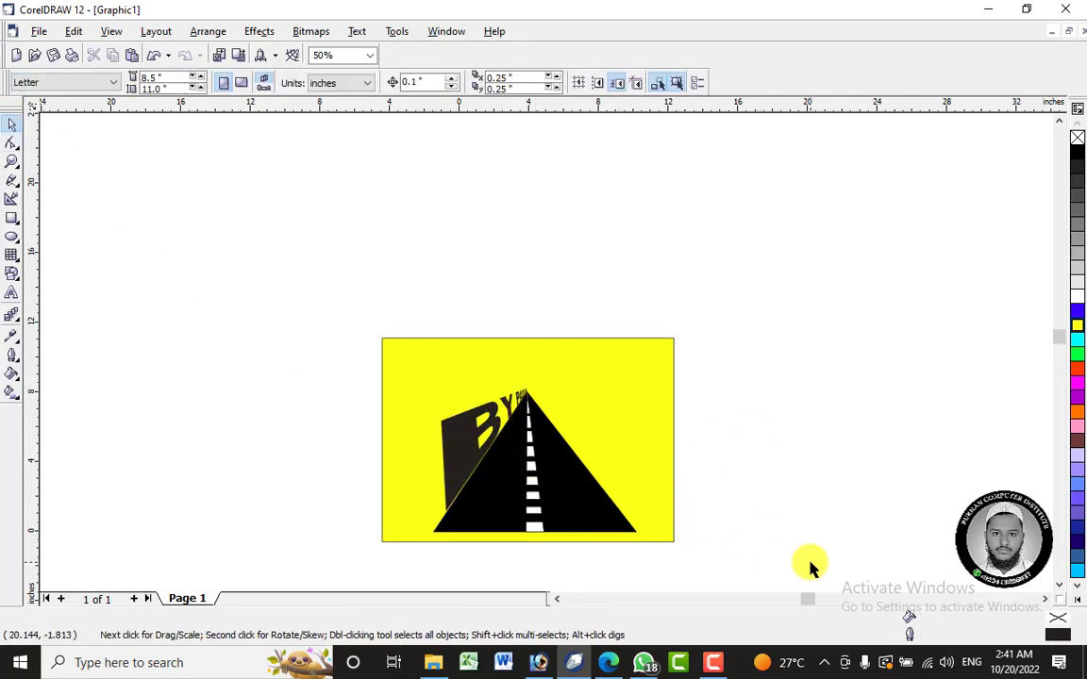
- Examine how the perspective text and the lane markings converge along the road and at its apex
scroll(783, 585, down, 3)
scroll(522, 432, up, 2)
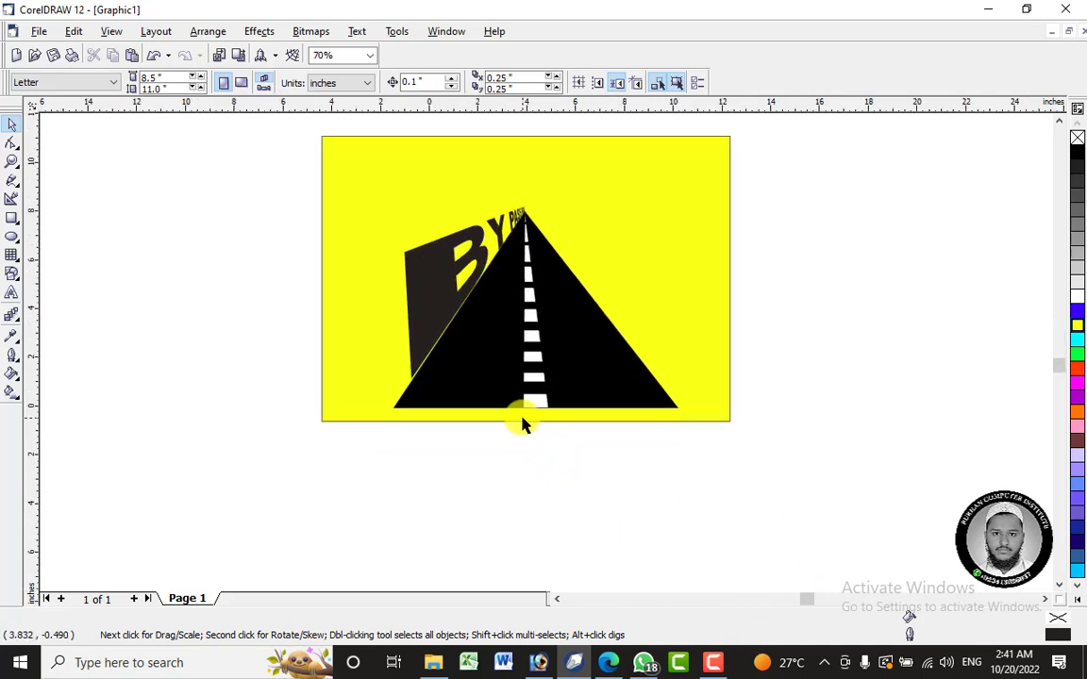
scroll(522, 429, up, 3)
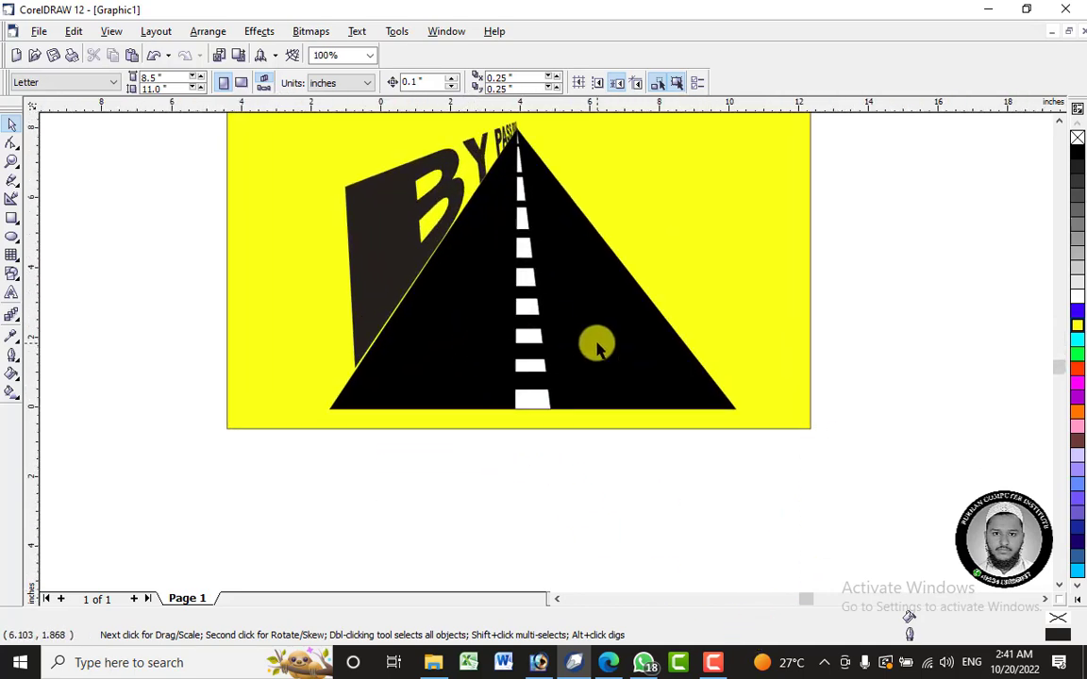
scroll(981, 184, up, 1)
scroll(501, 479, up, 4)
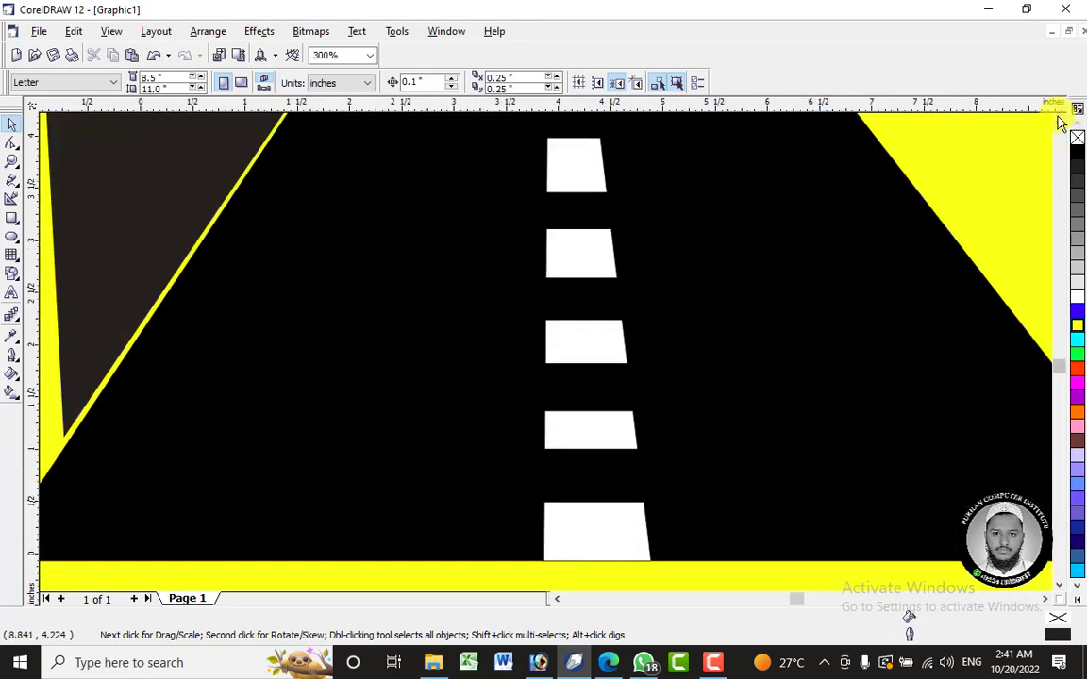
scroll(1059, 123, up, 5)
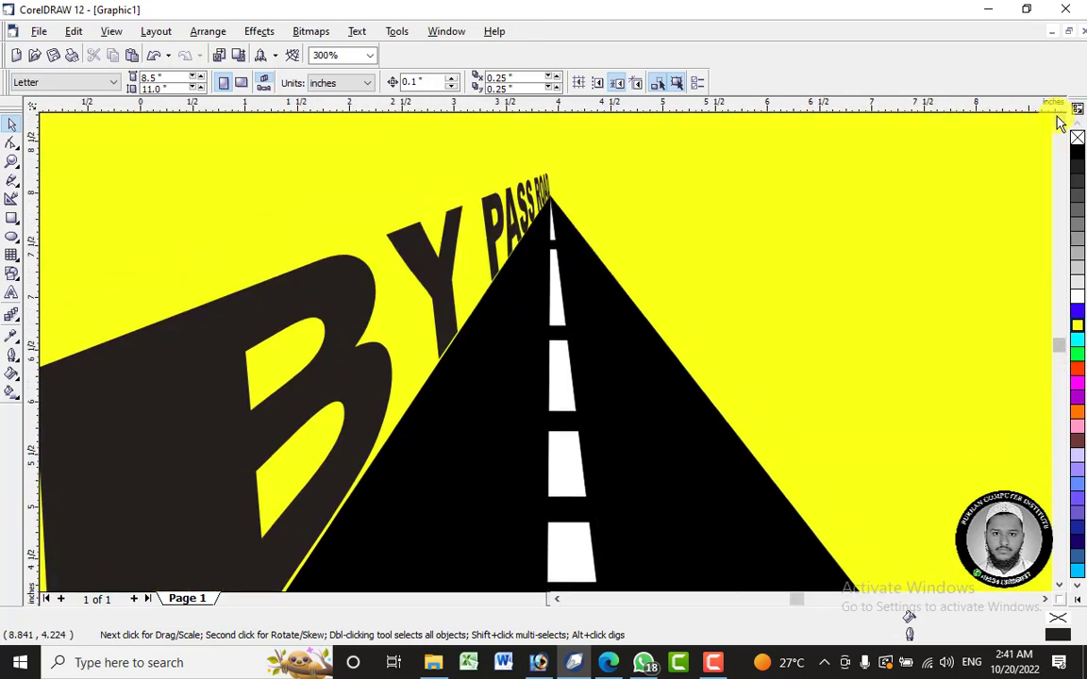
scroll(547, 179, up, 5)
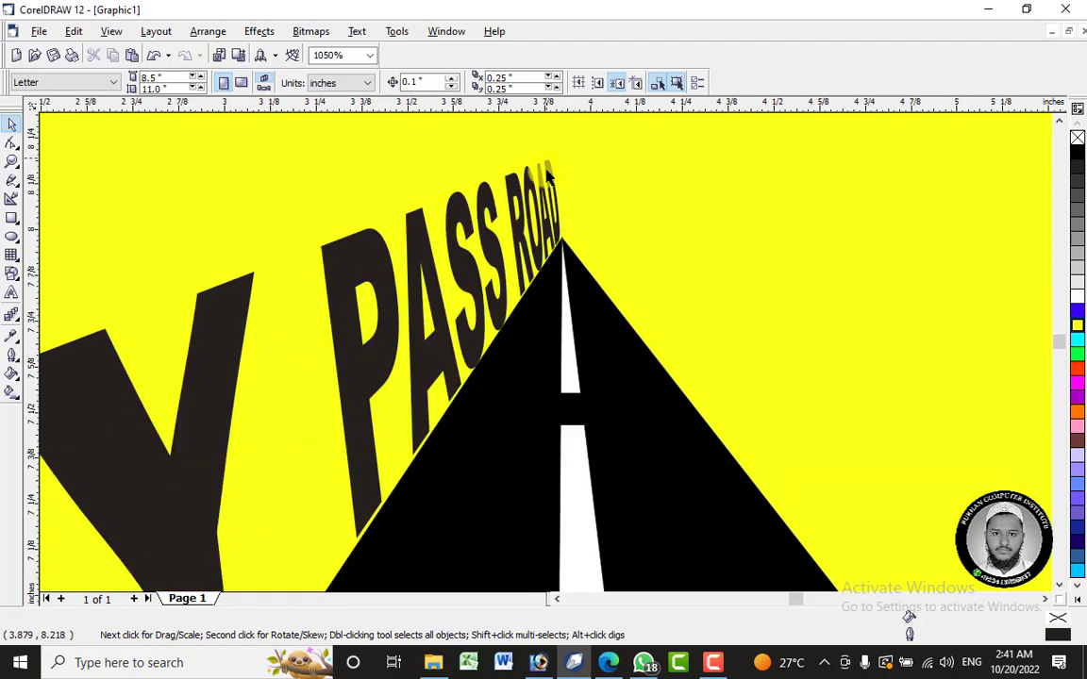
scroll(596, 209, up, 8)
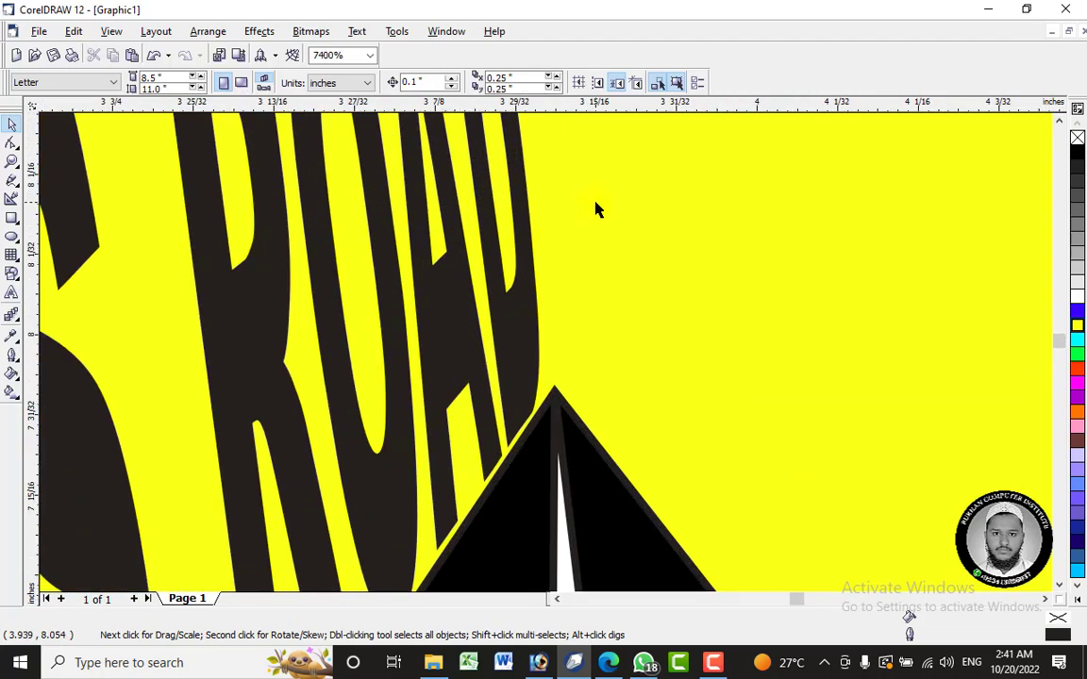
scroll(556, 229, down, 6)
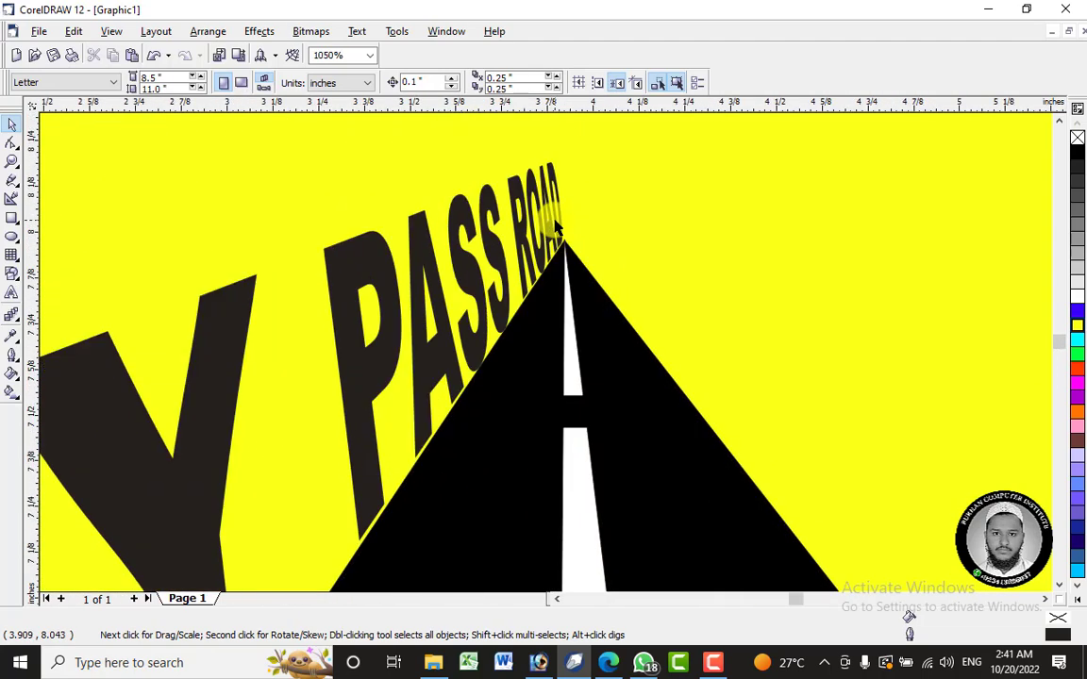
scroll(555, 229, down, 9)
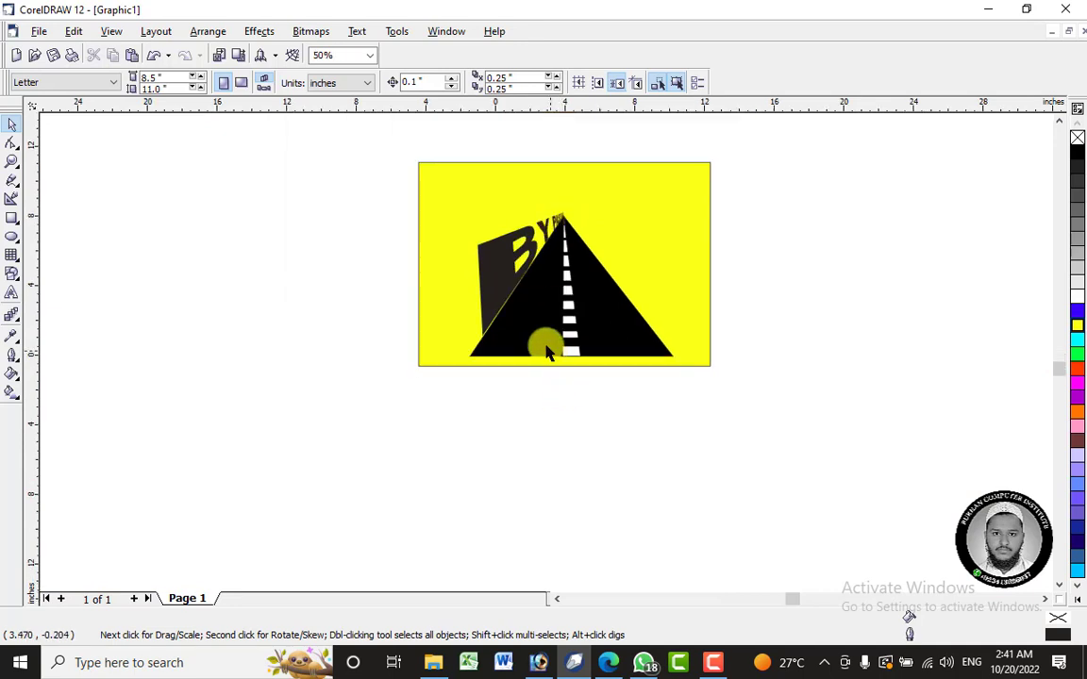
scroll(537, 313, up, 1)
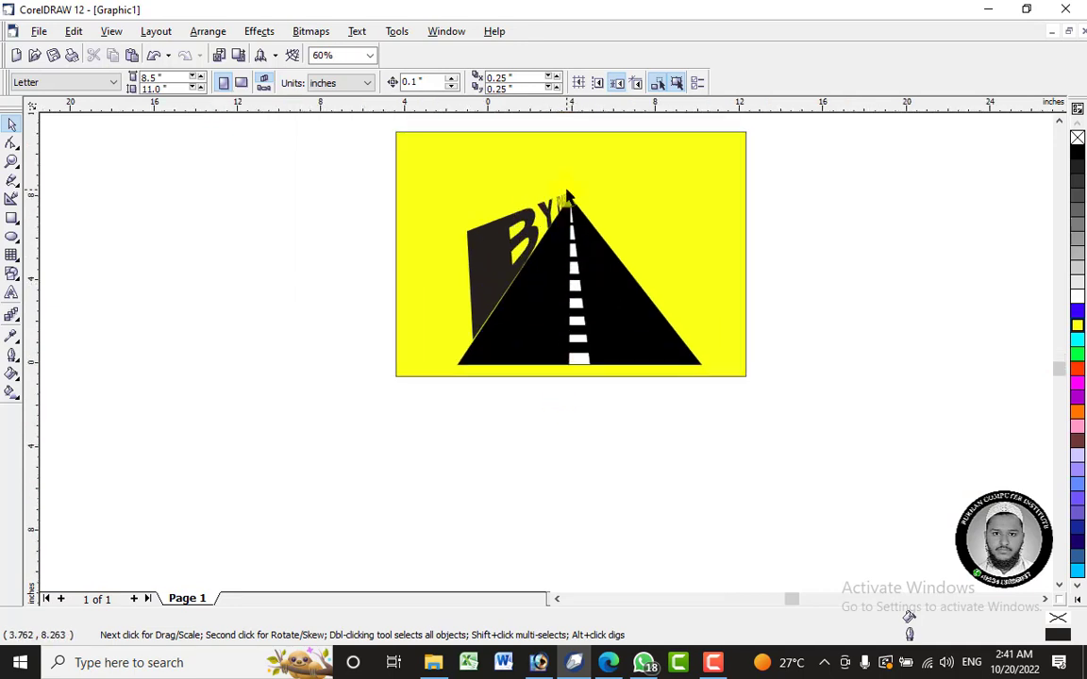
scroll(567, 195, up, 4)
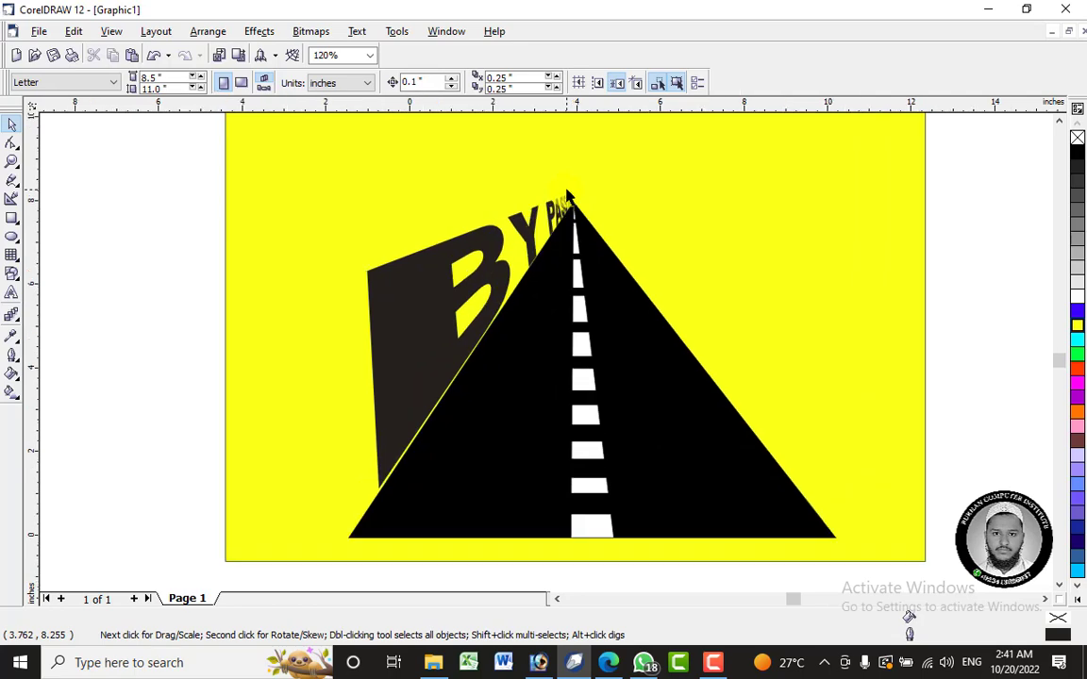
scroll(567, 202, up, 2)
scroll(582, 201, up, 4)
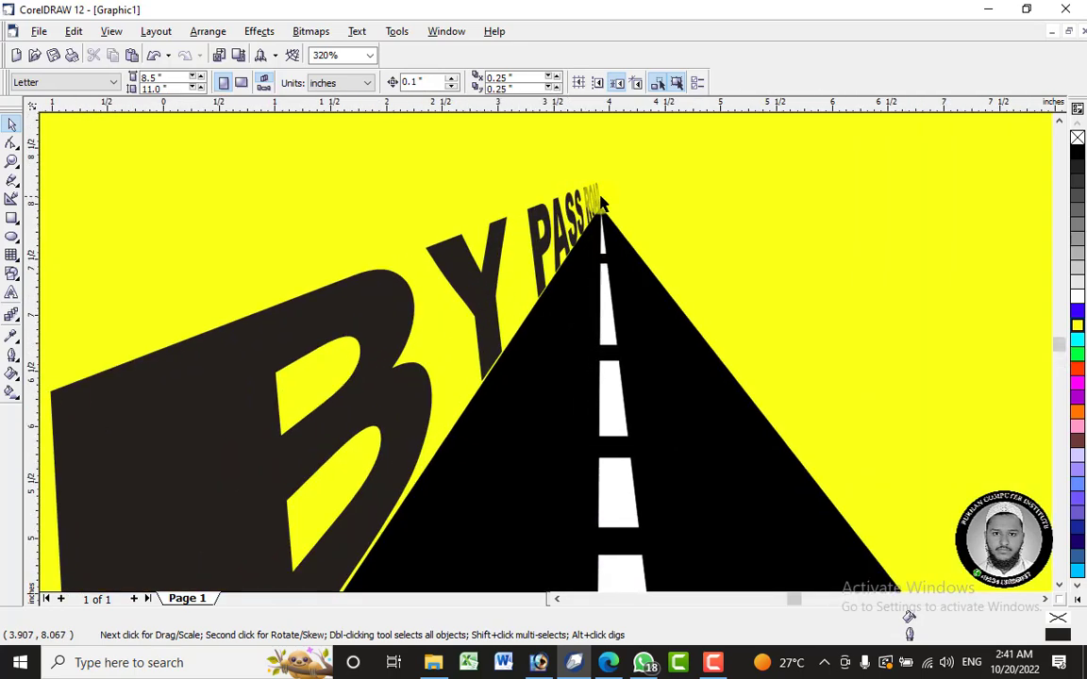
scroll(613, 189, up, 4)
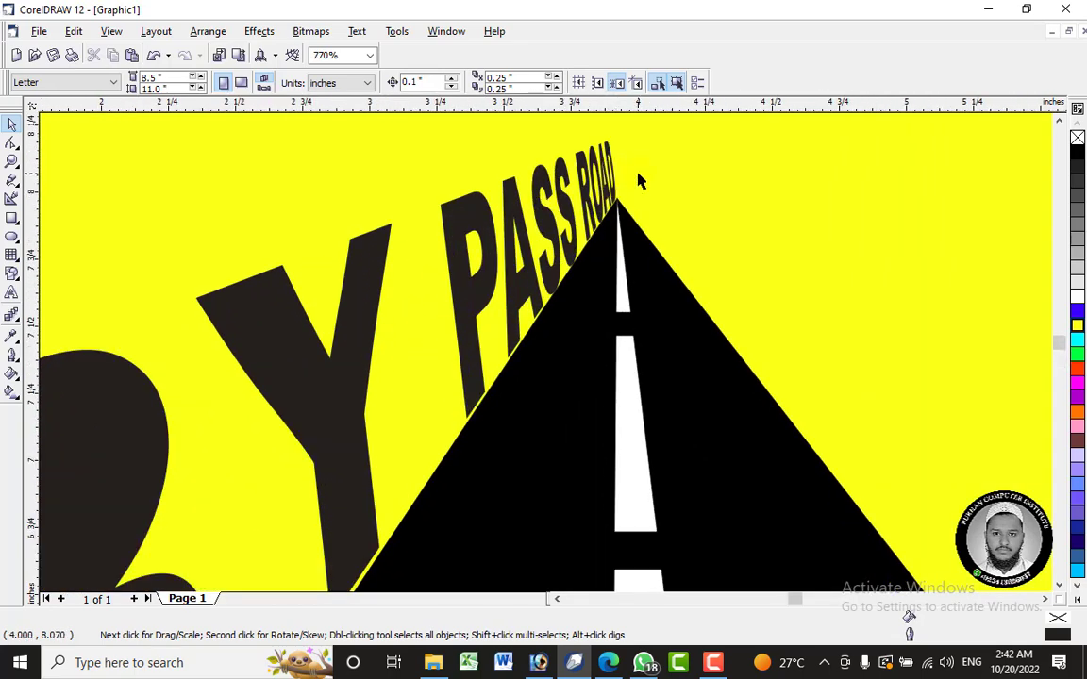
scroll(632, 132, up, 1)
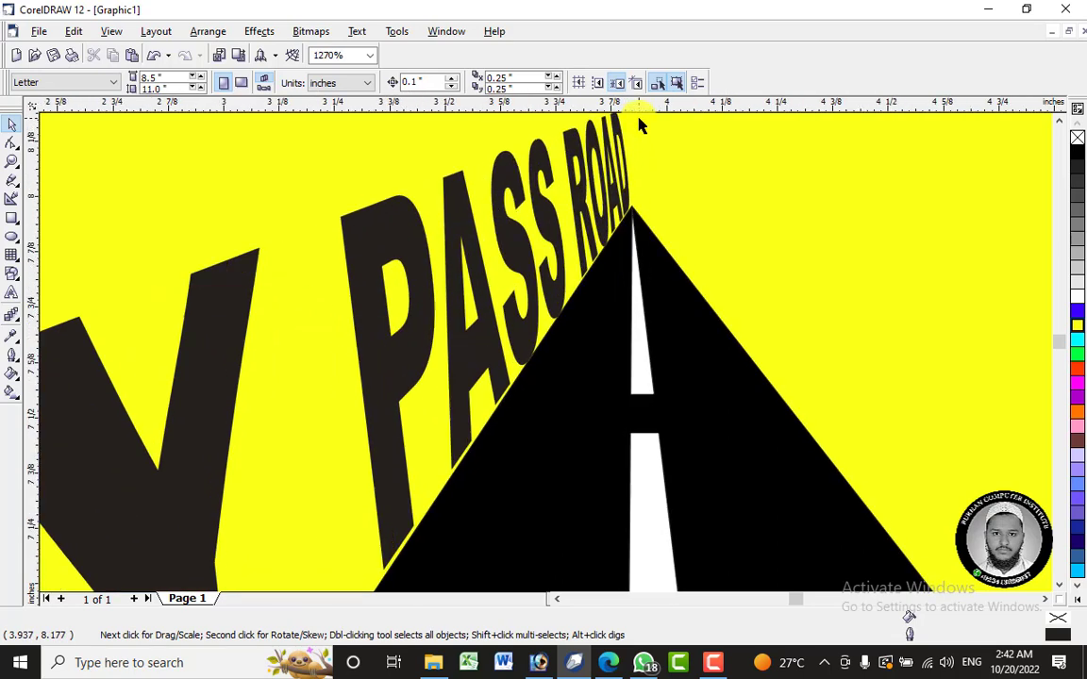
scroll(639, 125, up, 1)
scroll(640, 132, up, 3)
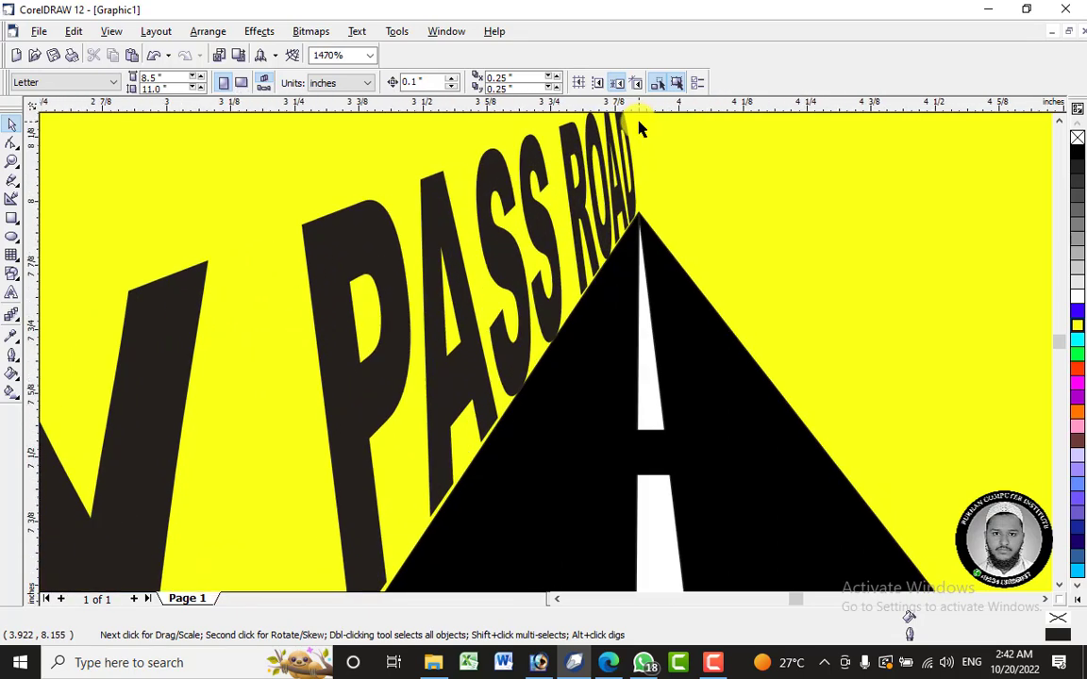
scroll(643, 144, up, 6)
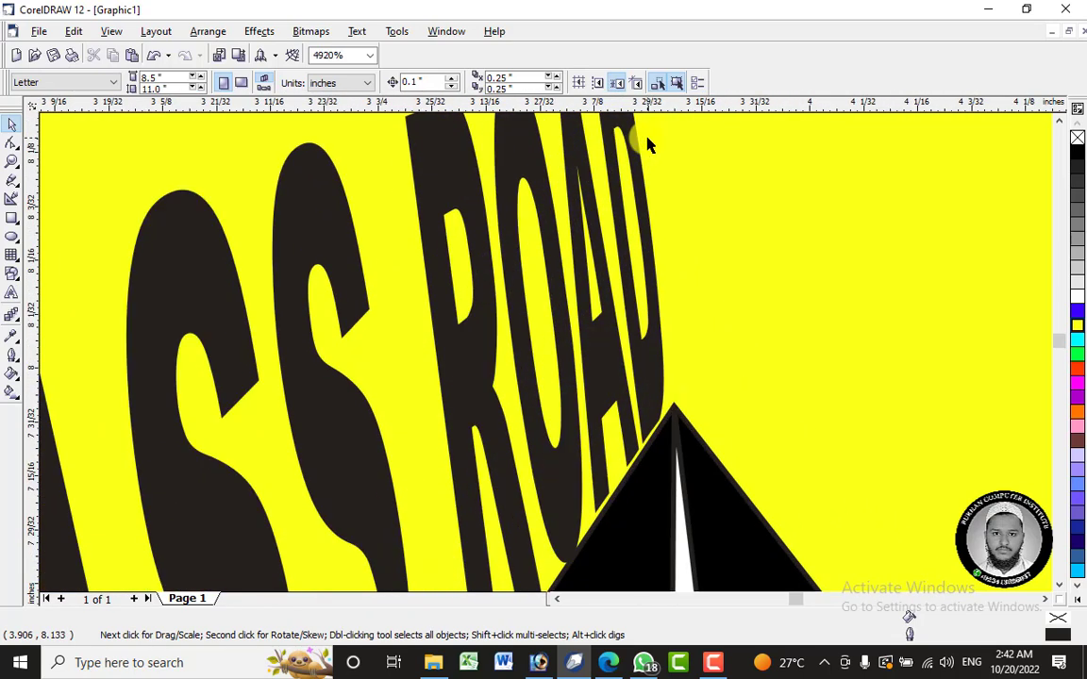
scroll(645, 151, down, 15)
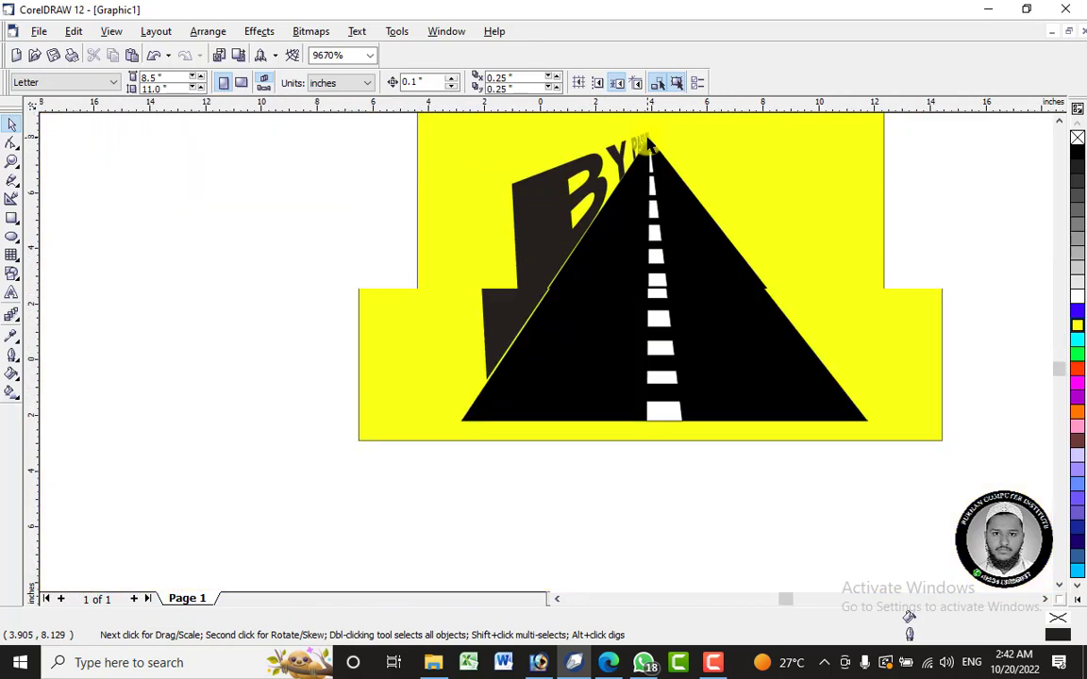
scroll(803, 54, up, 3)
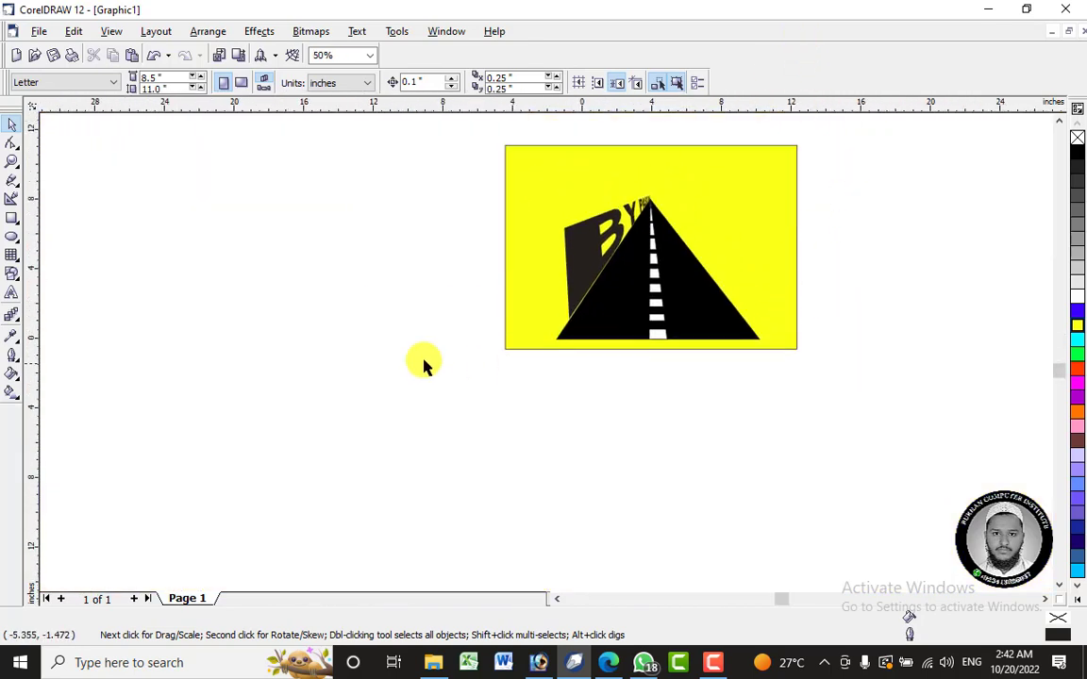
click(11, 220)
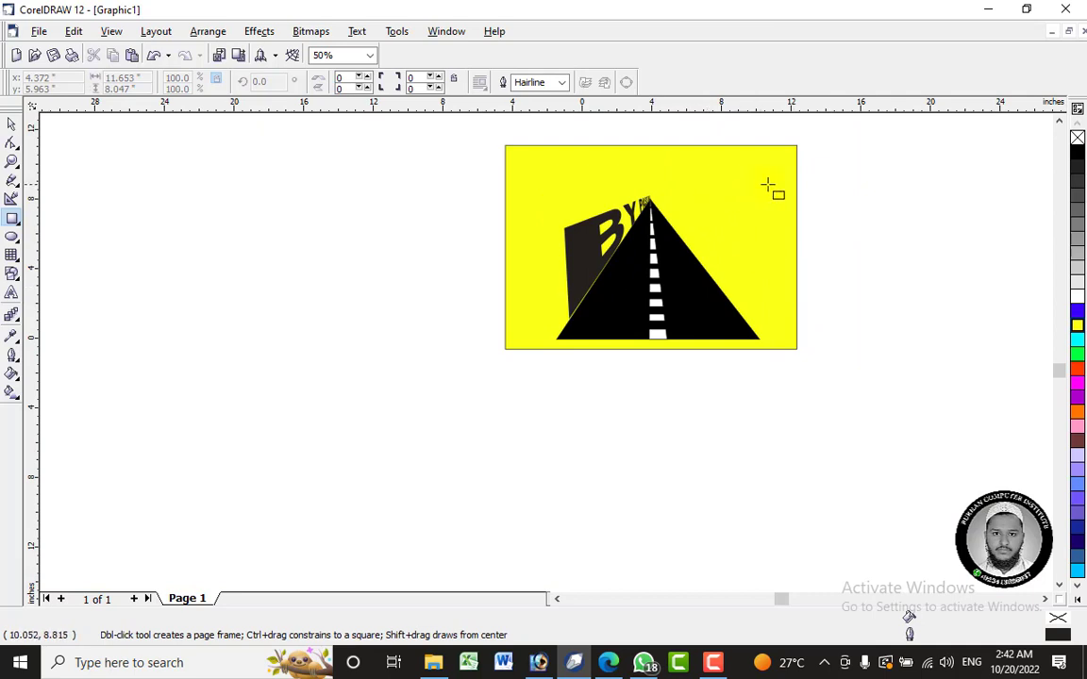
mouse_move(826, 201)
mouse_down()
mouse_move(934, 262)
mouse_move(1018, 266)
mouse_up()
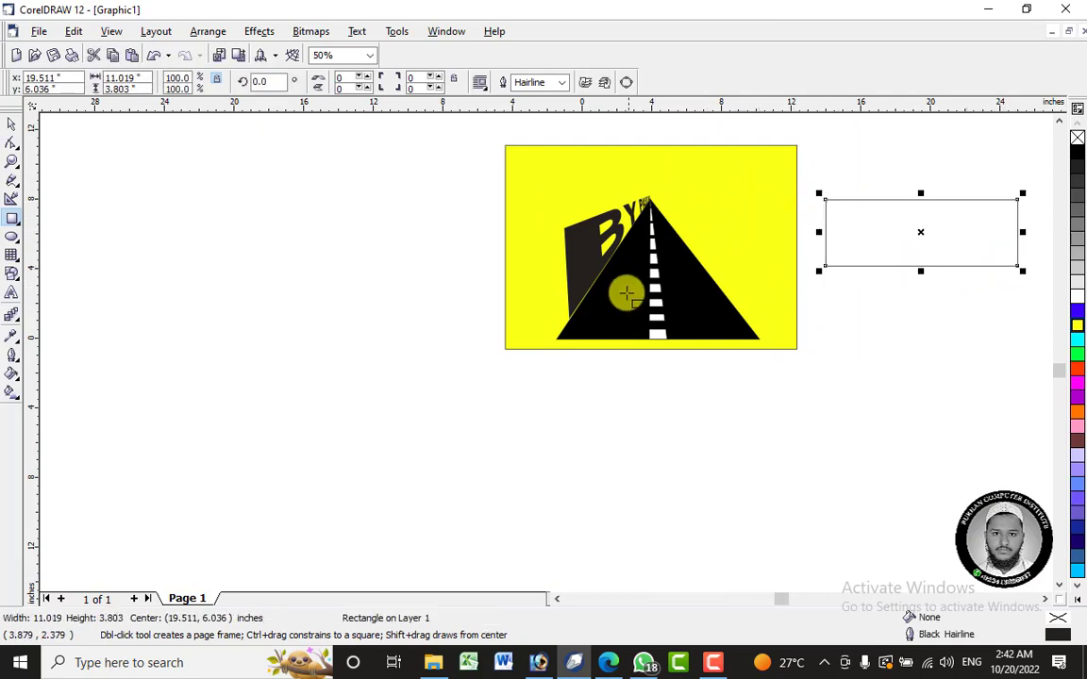
drag(926, 230, 890, 235)
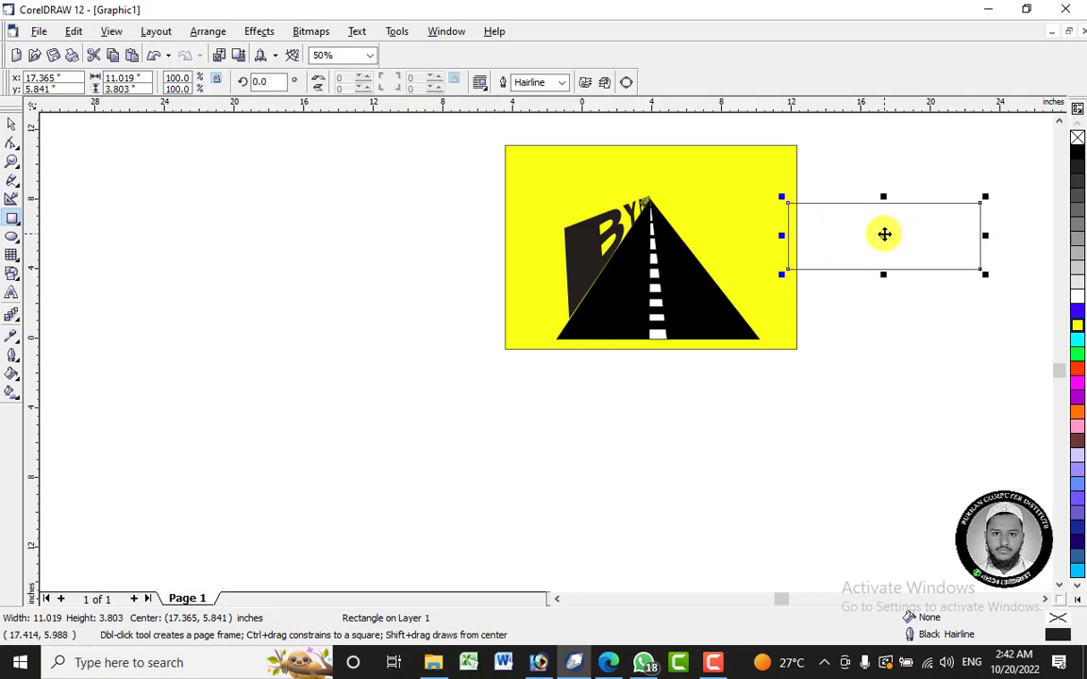
right_click(884, 234)
click(929, 346)
- Draw an 8-by-7 graph-paper grid about 12.8 by 4.8 inches, fill it red, and move it over the yellow background's right edge
click(12, 255)
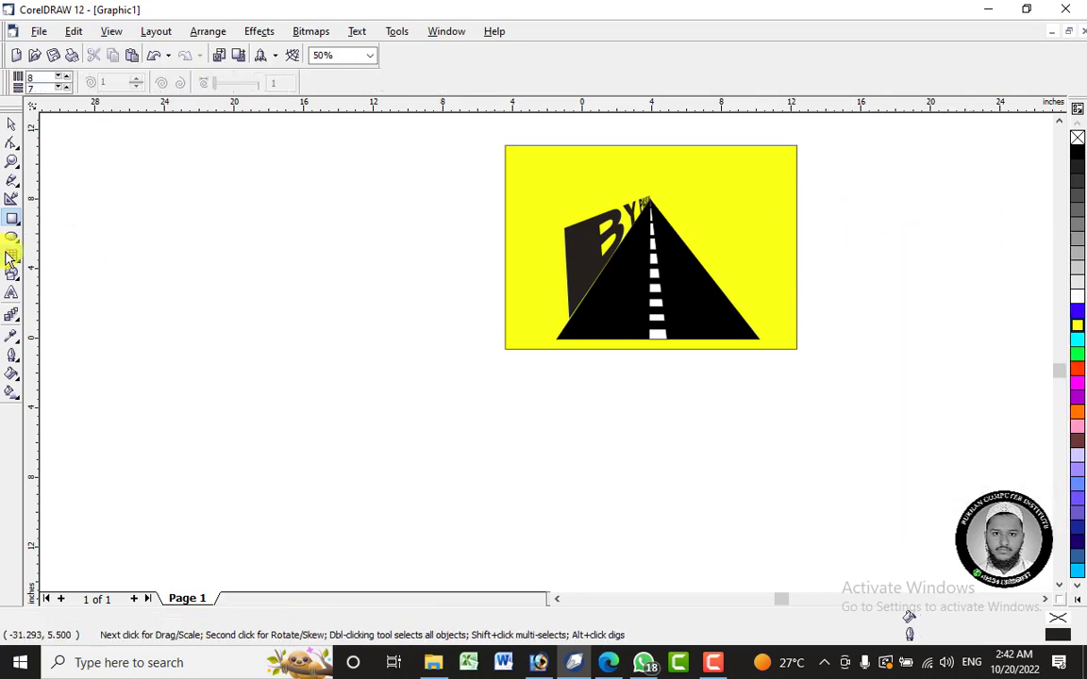
drag(747, 408, 972, 492)
click(1077, 370)
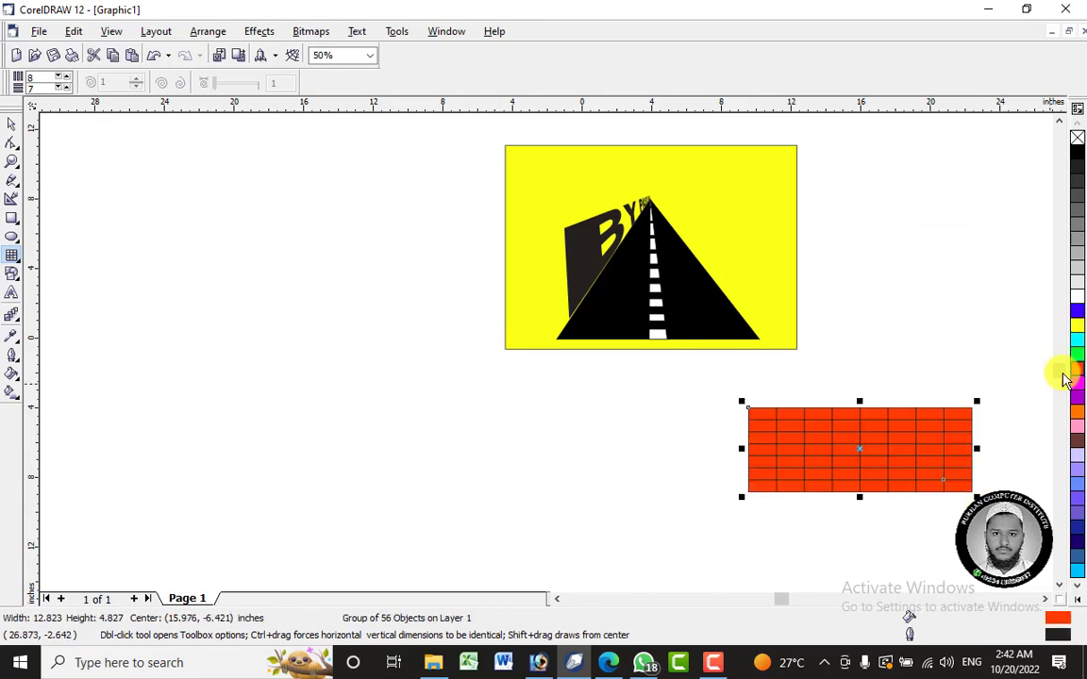
click(13, 129)
drag(891, 461, 838, 222)
- Add perspective to the red grid and pull its lower-left corner to the road's apex
click(321, 31)
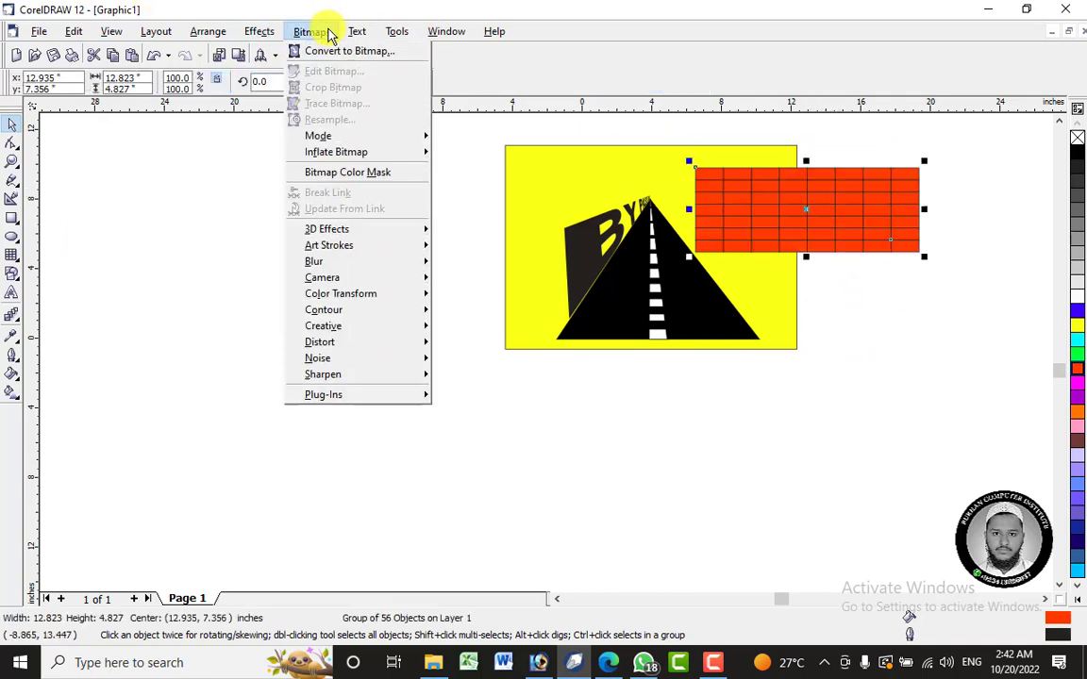
mouse_move(259, 34)
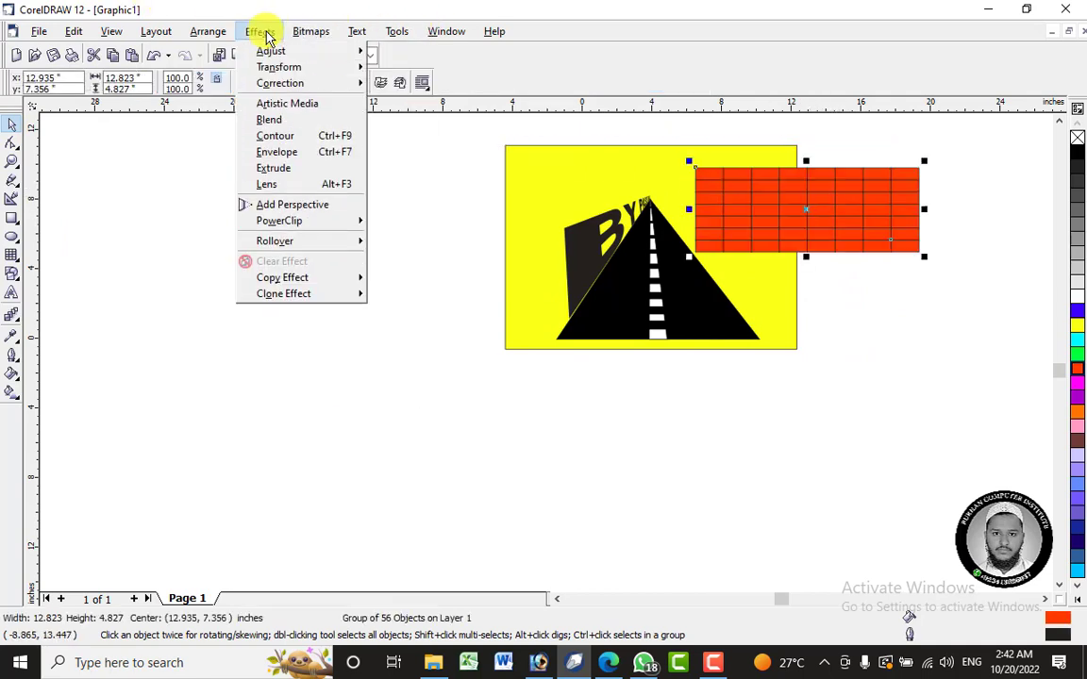
click(302, 206)
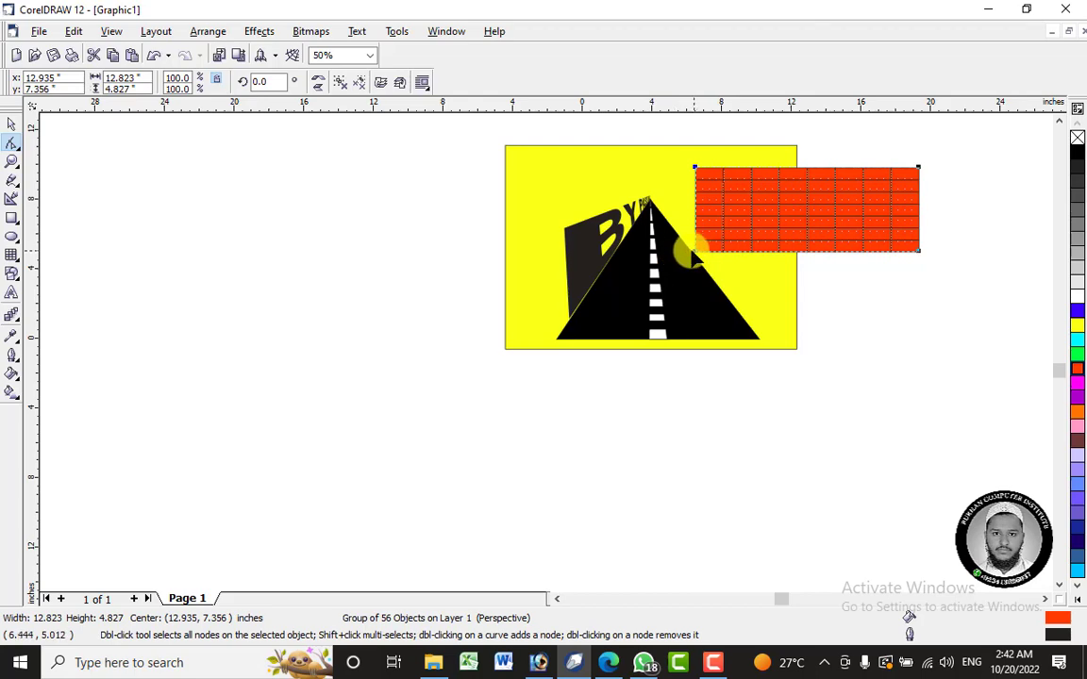
drag(694, 250, 648, 208)
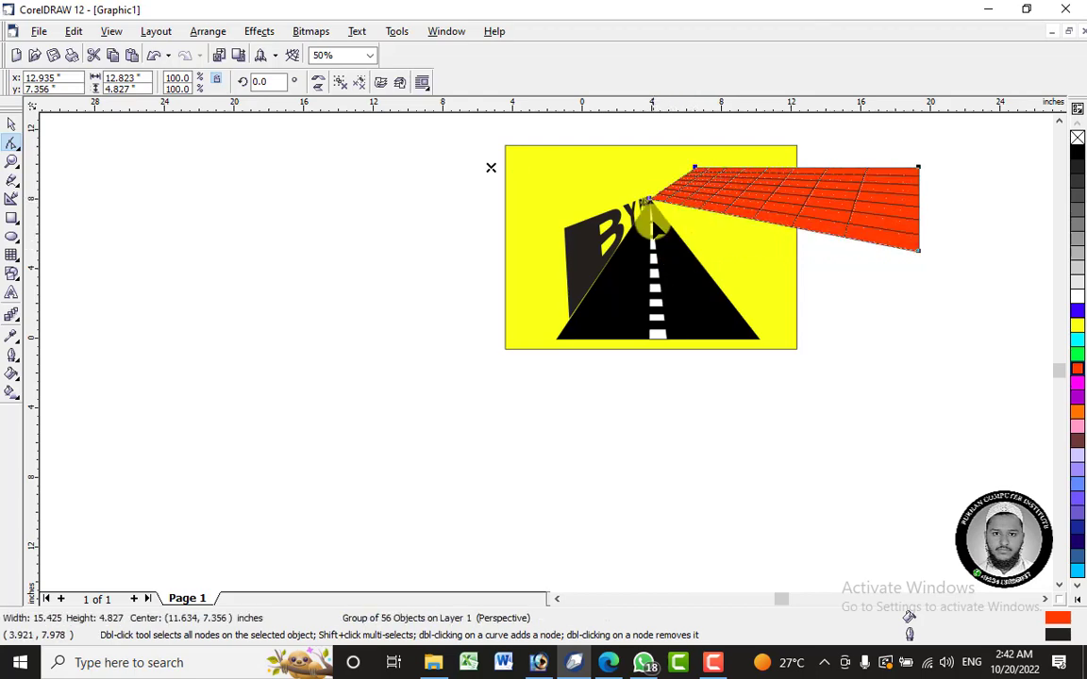
scroll(648, 196, up, 5)
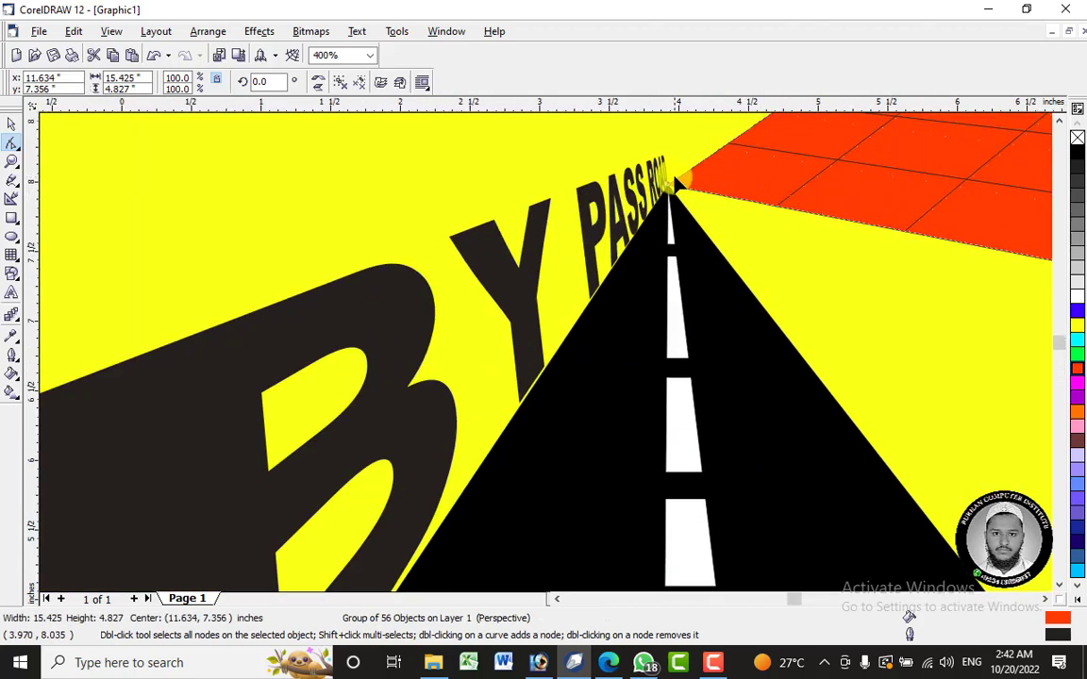
scroll(675, 184, up, 1)
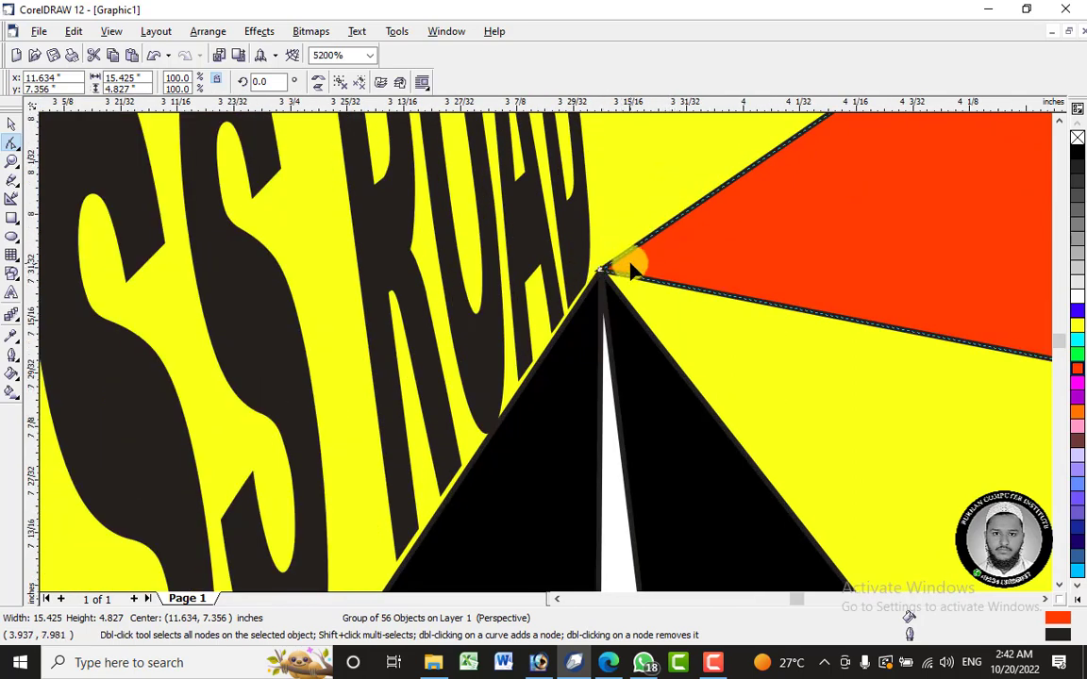
scroll(608, 274, down, 7)
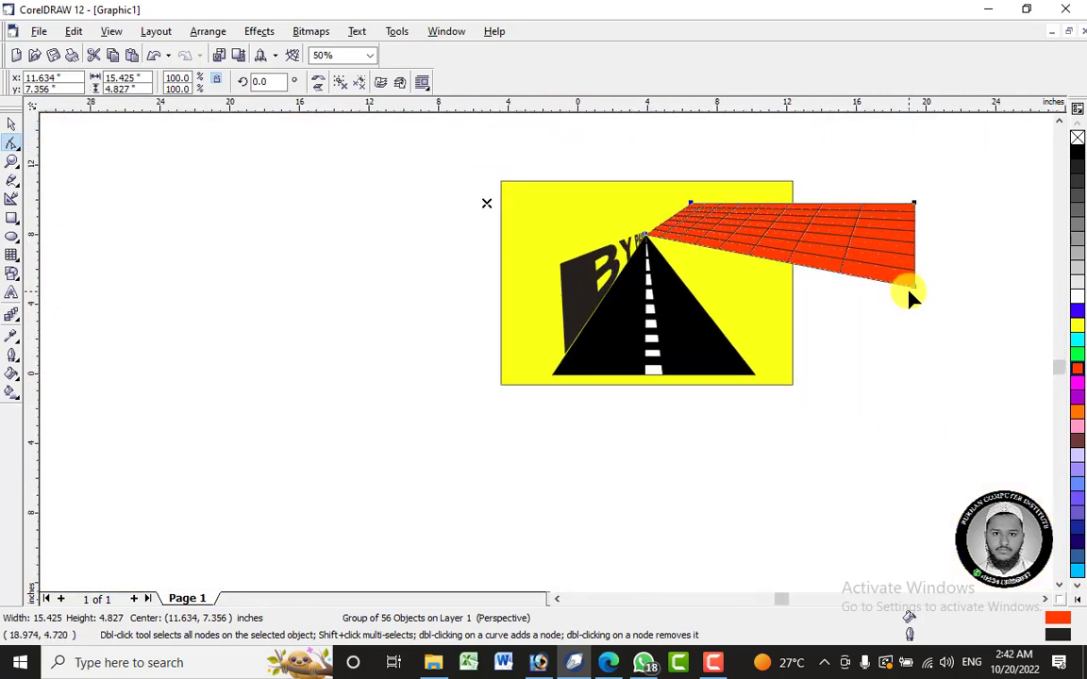
- Fit the grid's lower-right perspective corner to the road's lower-right corner, pull both upper corners in along the road, and finish editing
drag(909, 290, 914, 286)
drag(775, 368, 755, 373)
mouse_move(913, 205)
mouse_down()
mouse_move(730, 275)
mouse_move(798, 305)
mouse_up()
drag(677, 221, 658, 227)
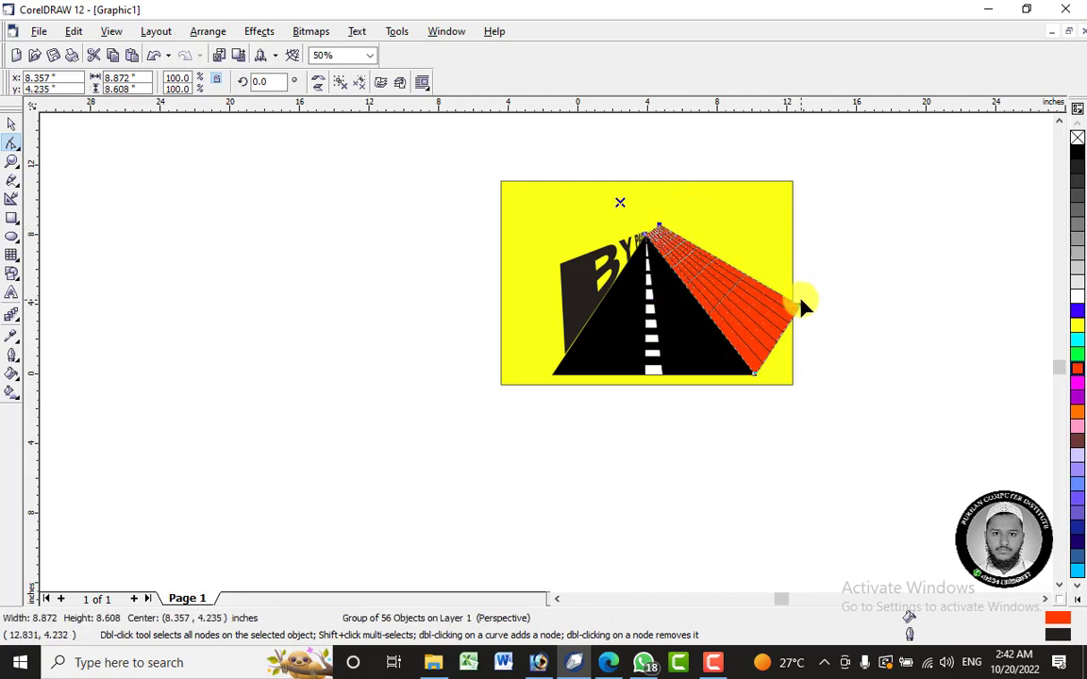
drag(798, 306, 817, 290)
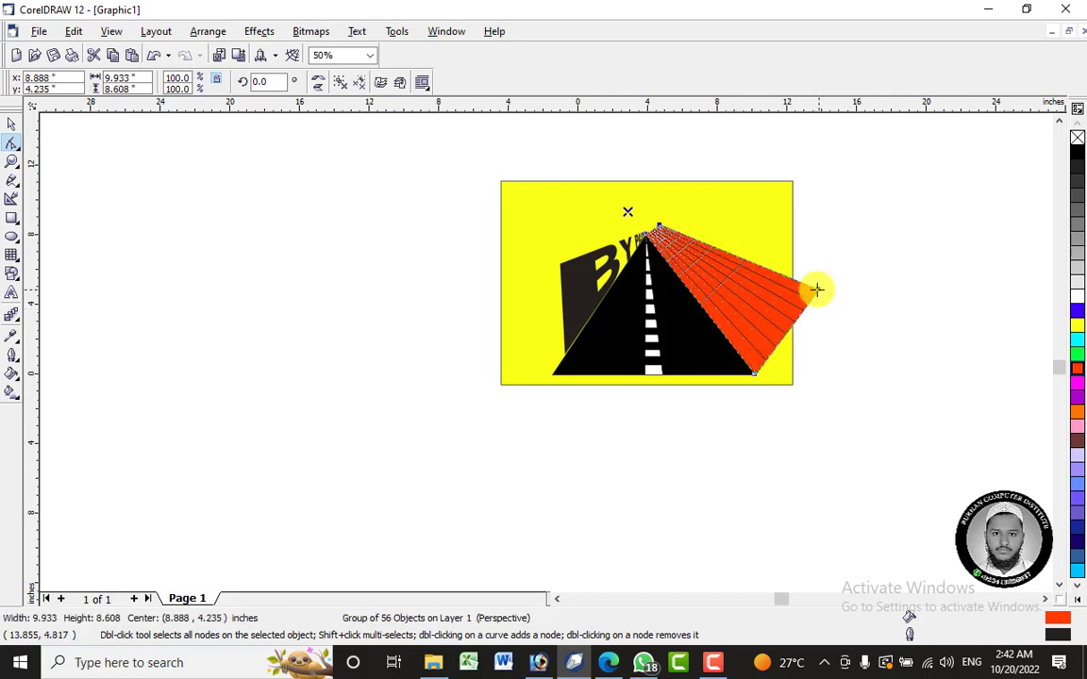
click(11, 123)
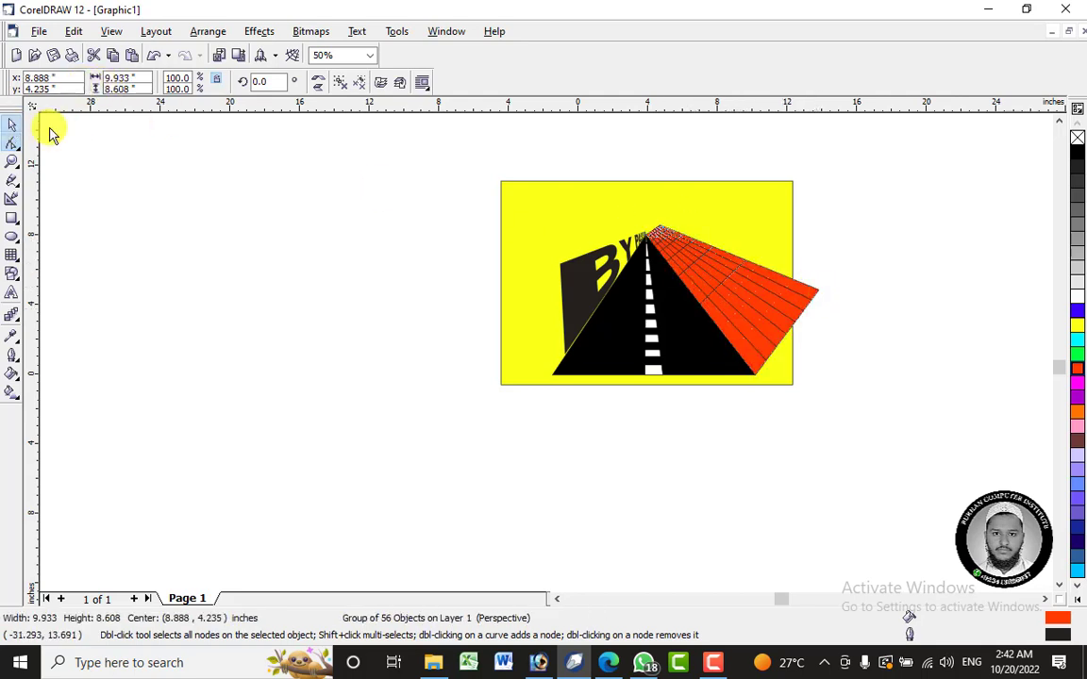
click(417, 286)
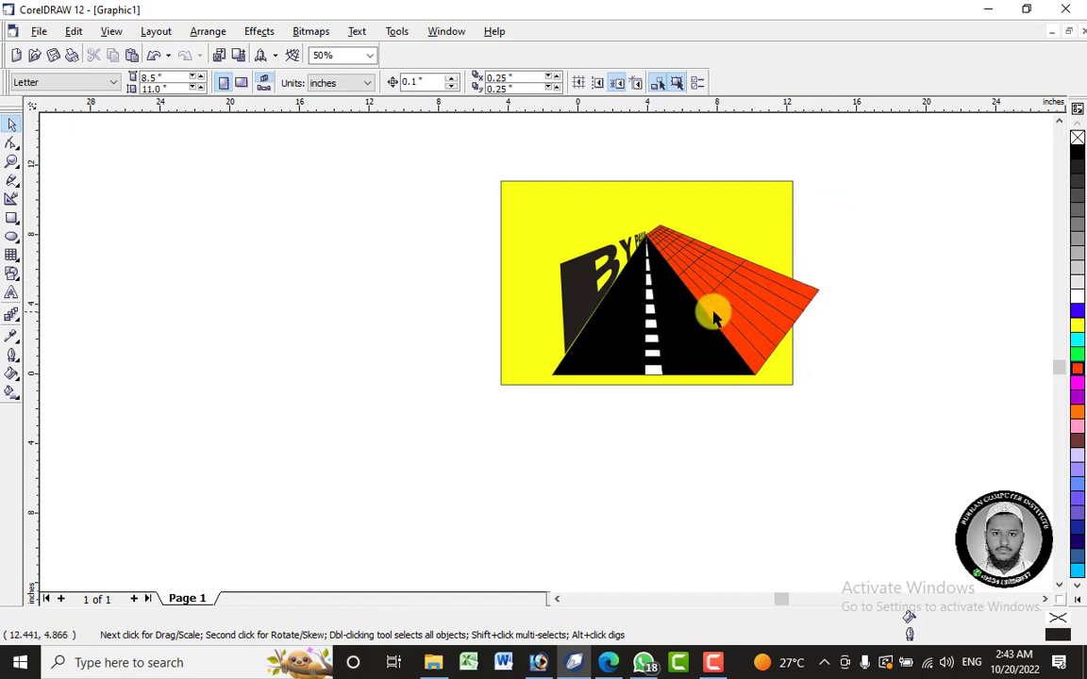
- Undo the red grid's perspective and shift the flat grid slightly down beside the road
scroll(777, 254, up, 1)
drag(728, 292, 924, 256)
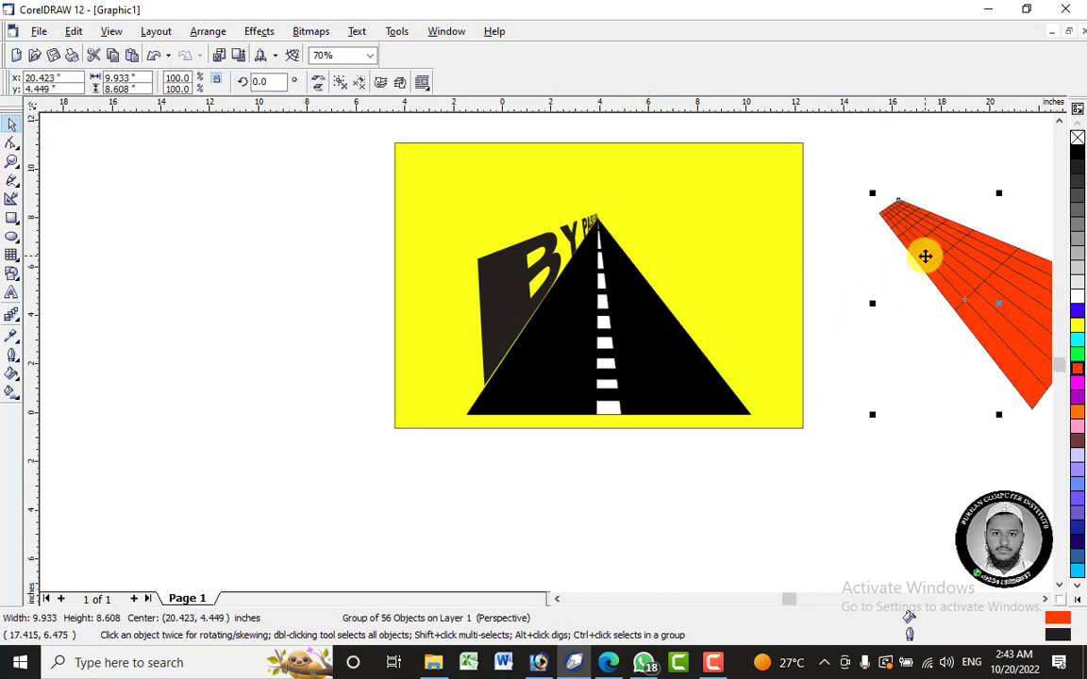
key(ctrl+z)
key(ctrl+z)
key(ctrl+z)
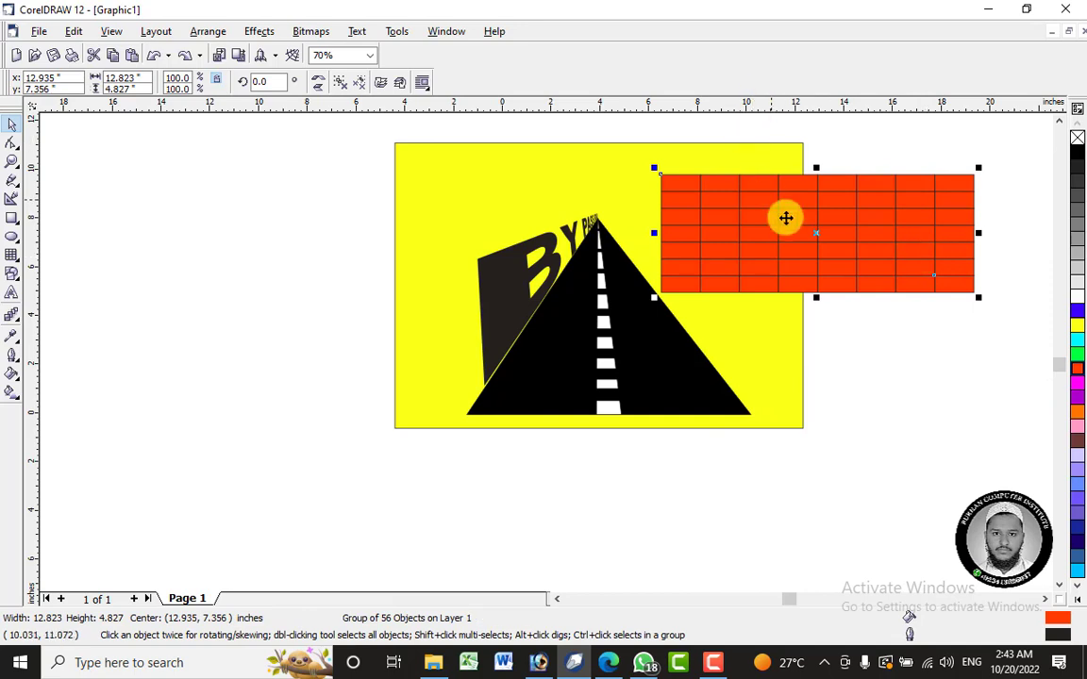
drag(794, 218, 807, 260)
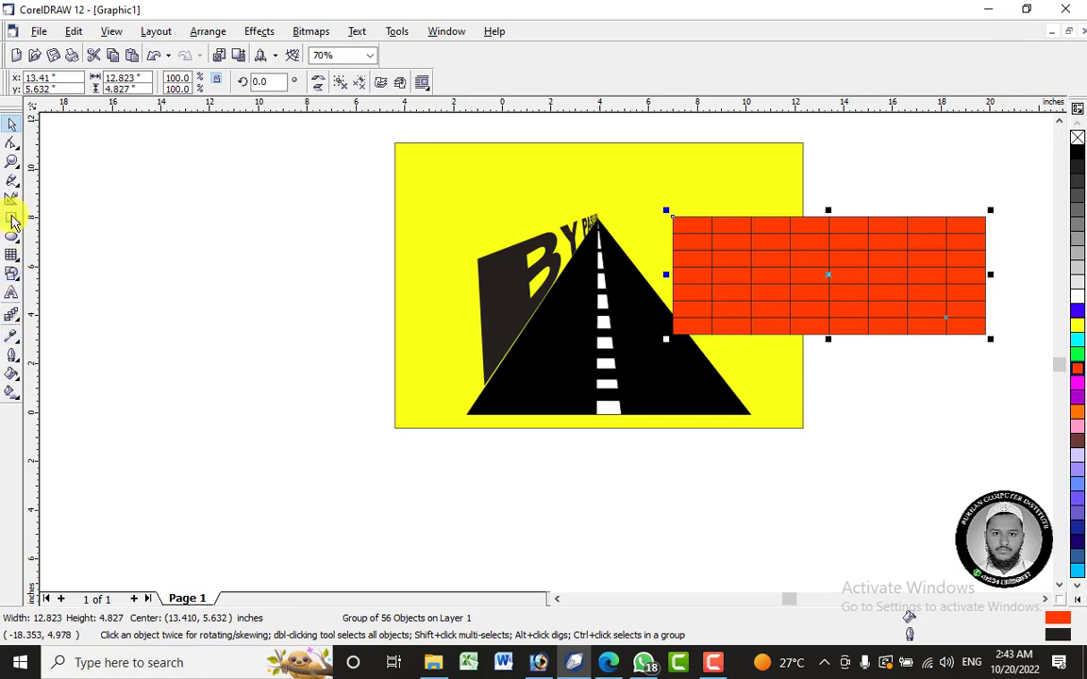
- Add perspective to the red grid again and bring both left corners together at the road's apex
click(260, 32)
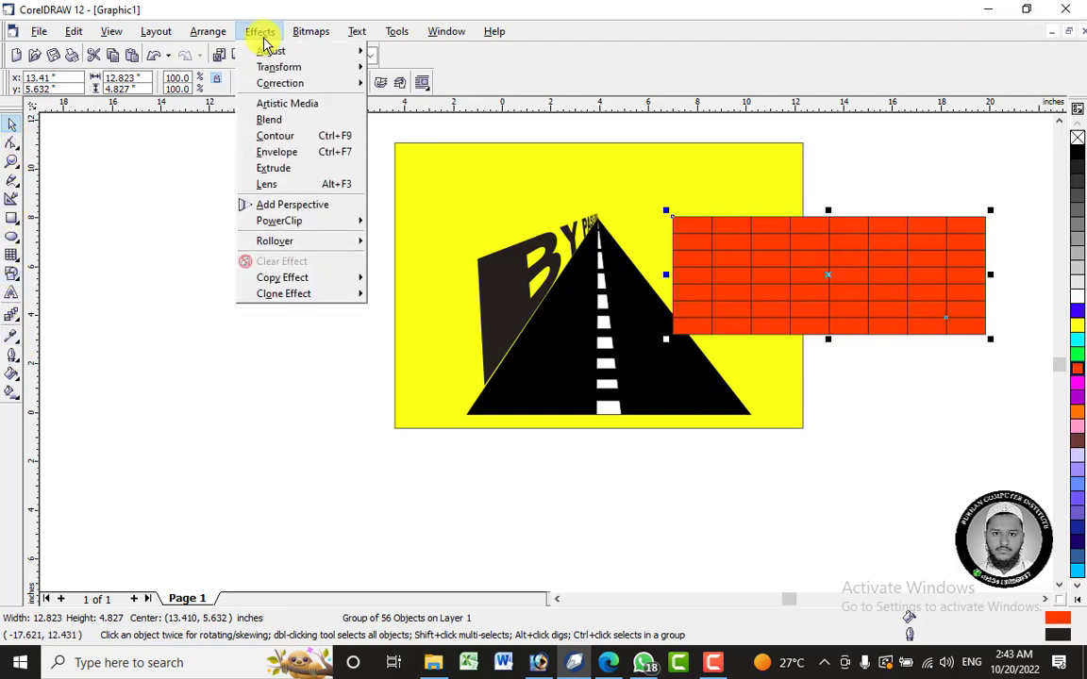
click(304, 209)
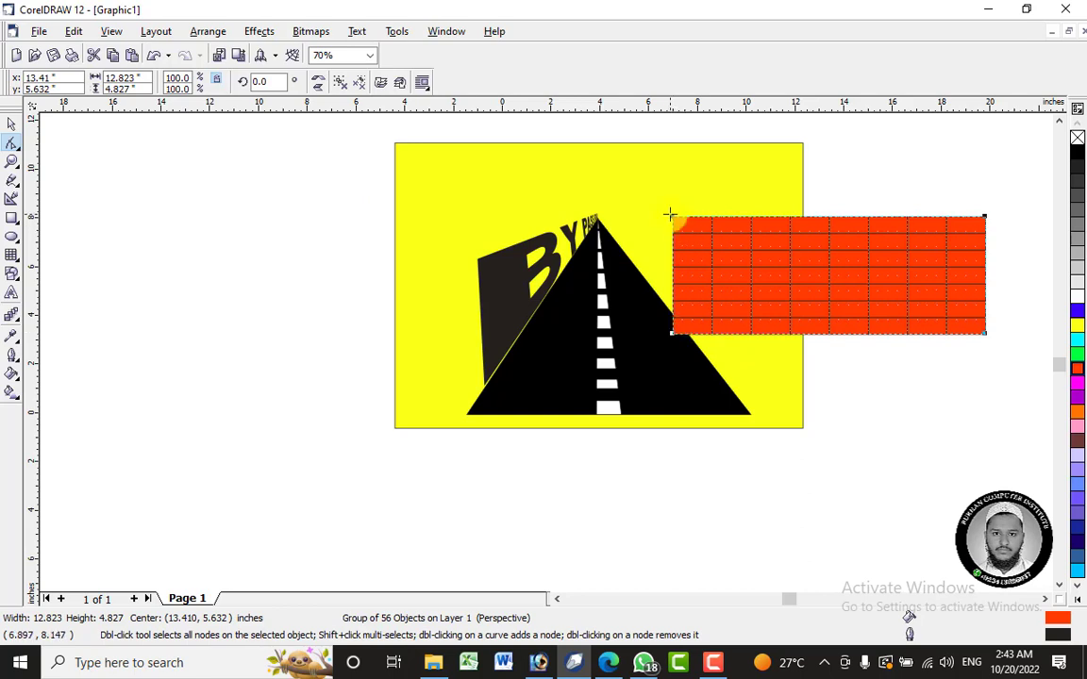
drag(671, 217, 597, 220)
drag(672, 333, 598, 225)
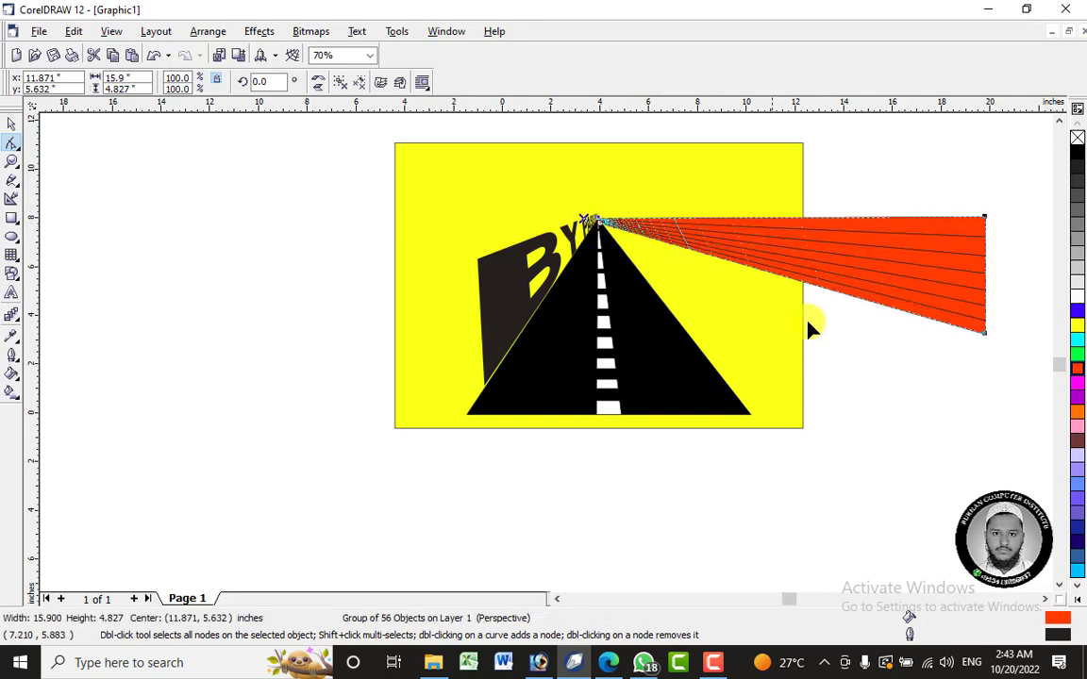
- Pull the grid's lower-right perspective corner to the road's lower-right corner and its upper-right corner inward to form a side wall
drag(988, 341, 985, 333)
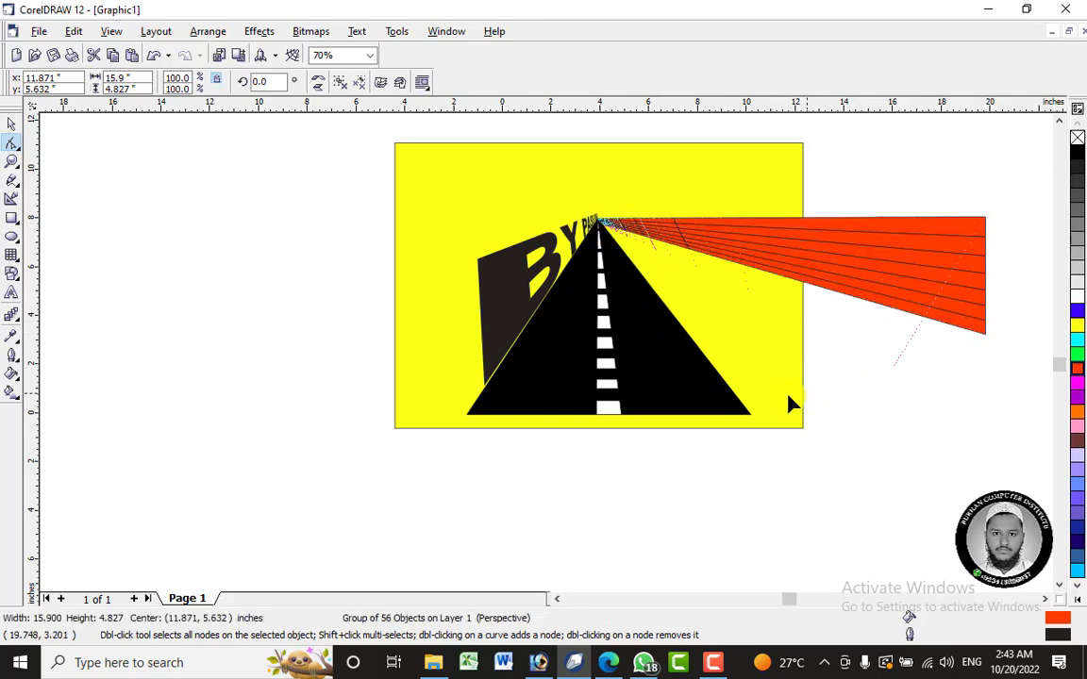
drag(751, 416, 751, 414)
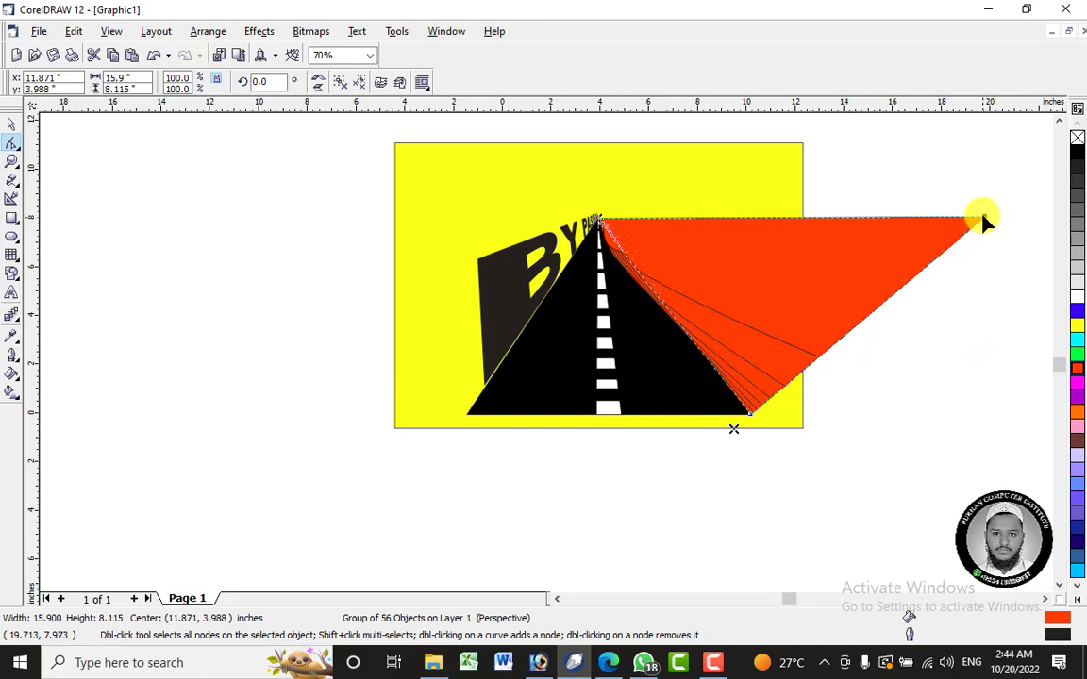
mouse_move(983, 221)
mouse_down()
mouse_move(734, 284)
mouse_move(705, 306)
mouse_move(721, 297)
mouse_move(734, 308)
mouse_up()
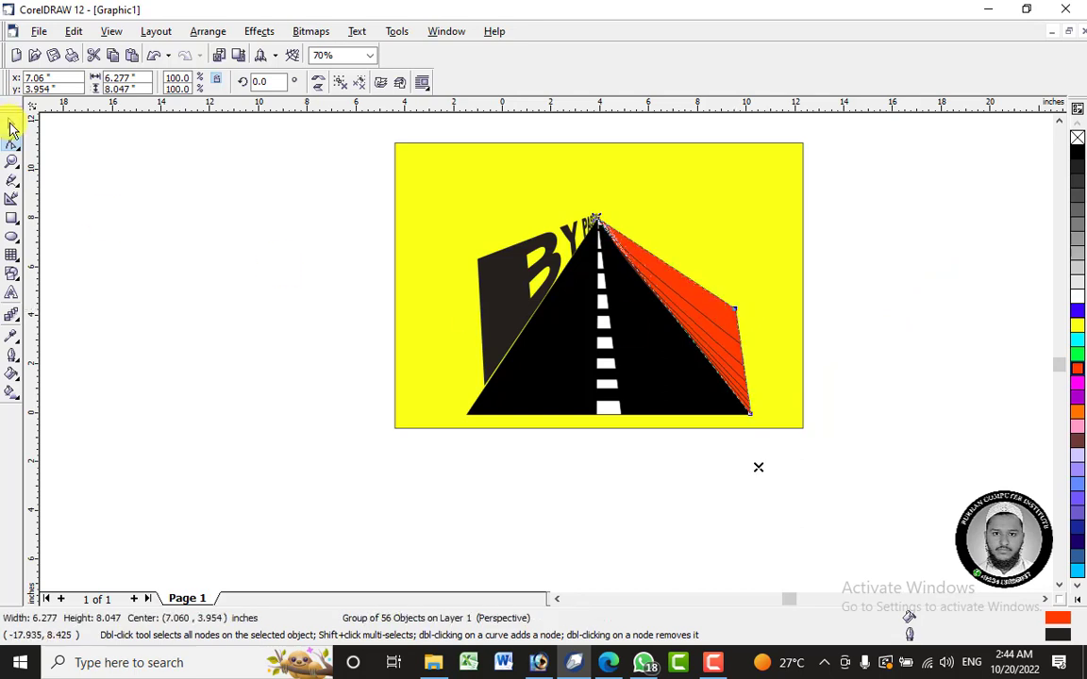
click(12, 129)
click(710, 332)
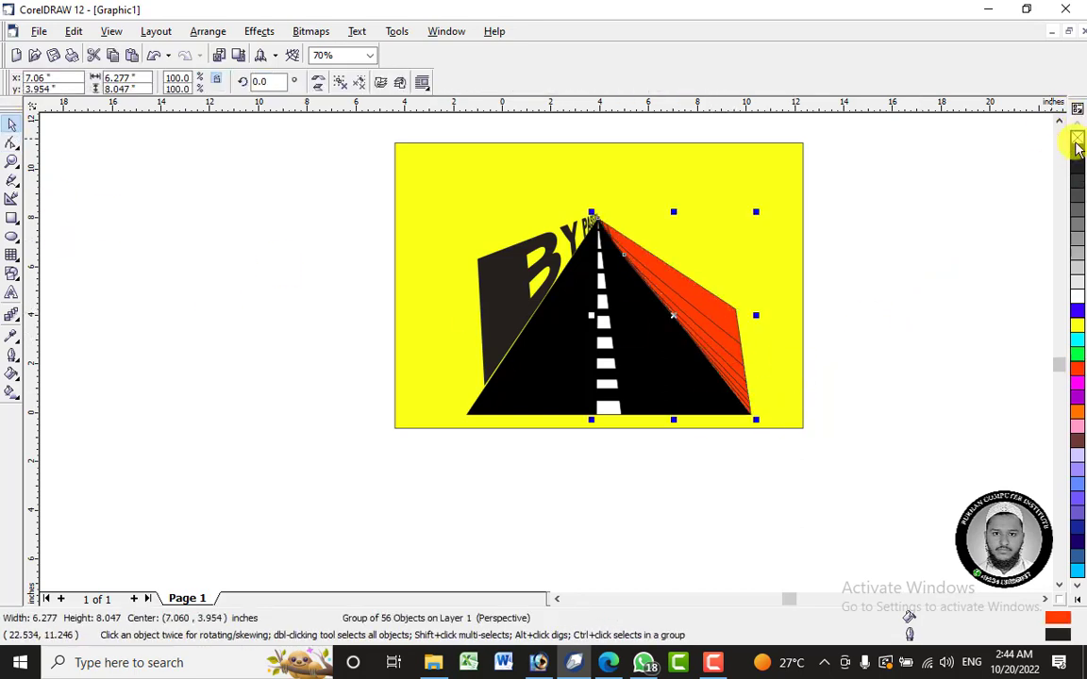
- Remove the outline from the red perspective grid, and delete the grid
right_click(1077, 139)
click(924, 318)
click(701, 315)
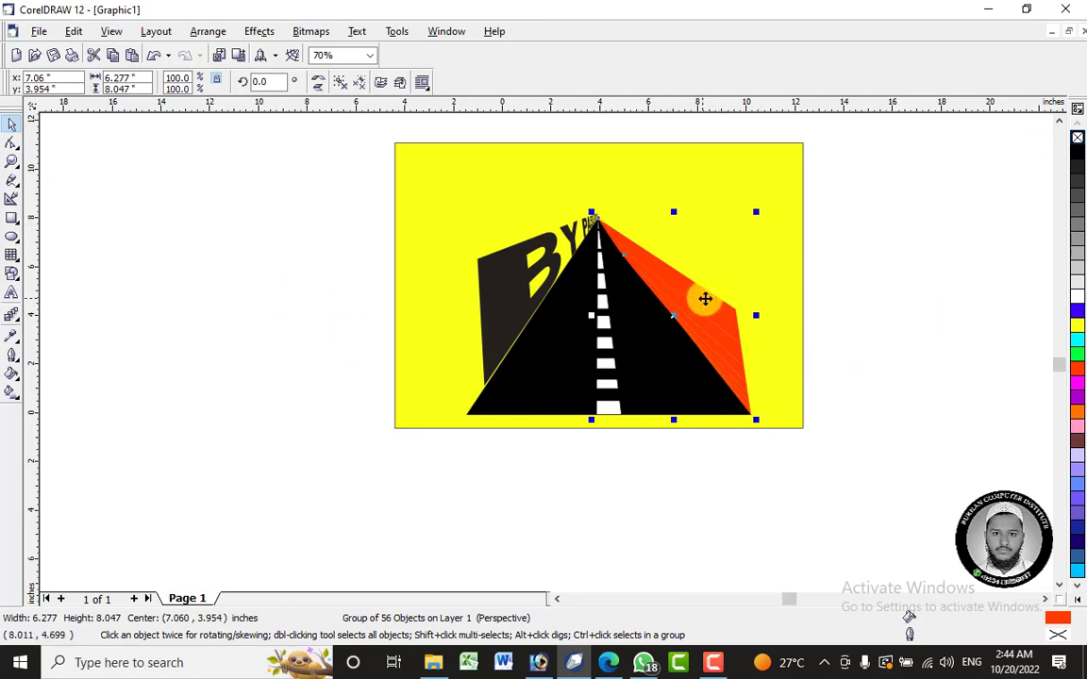
right_click(709, 305)
click(745, 427)
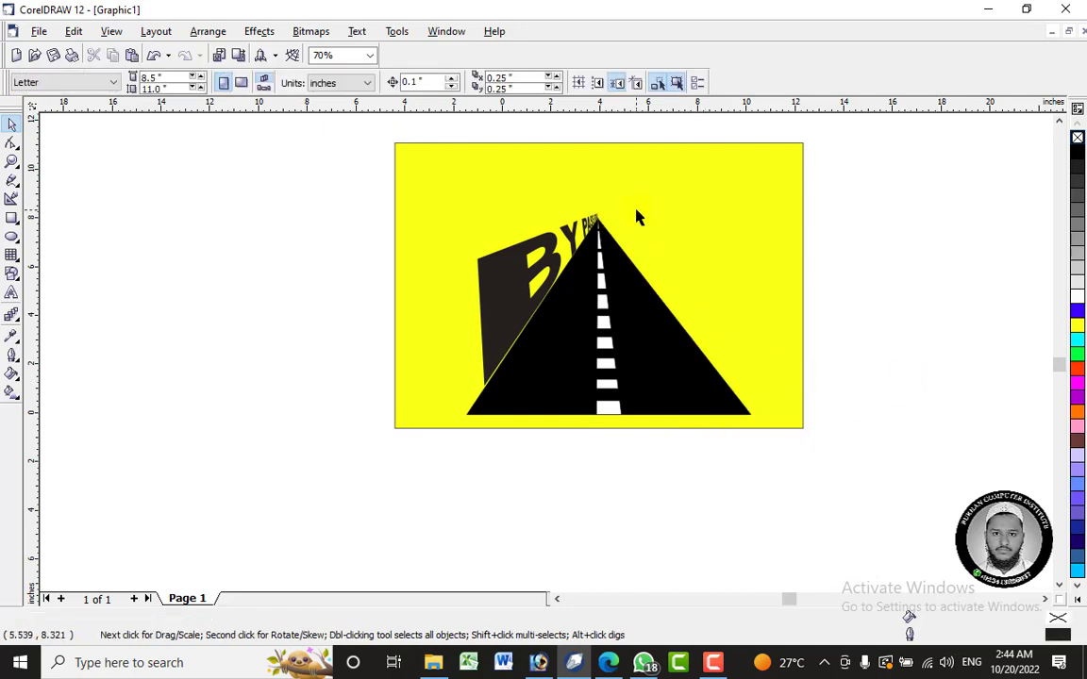
click(609, 283)
click(837, 361)
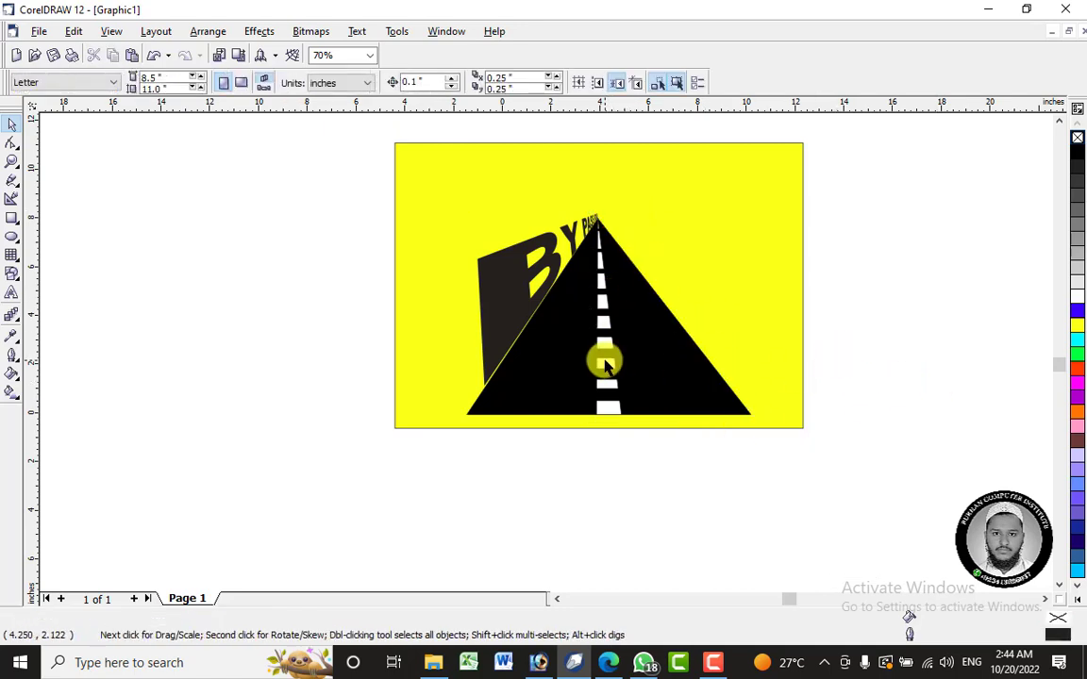
click(602, 359)
click(870, 358)
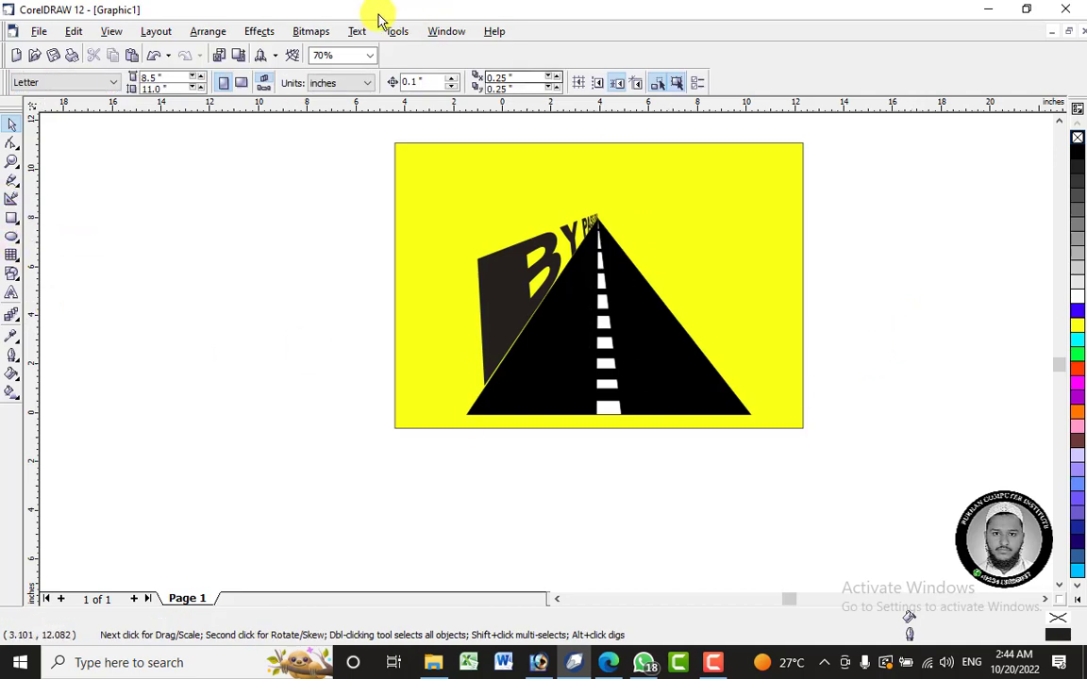
click(312, 31)
mouse_move(269, 31)
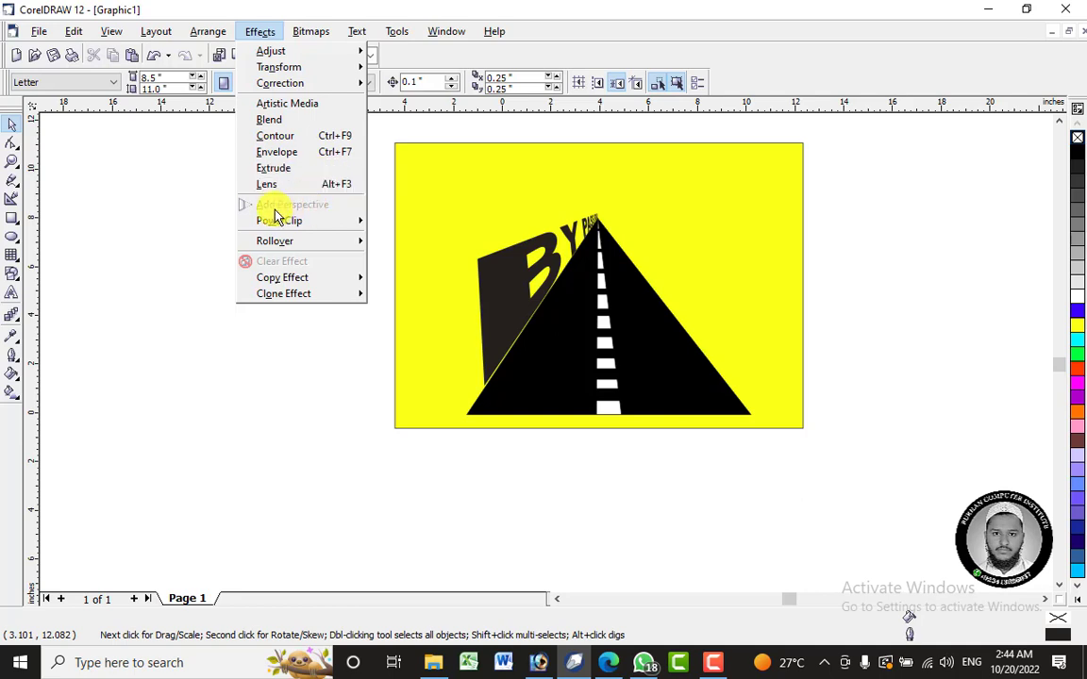
mouse_move(279, 220)
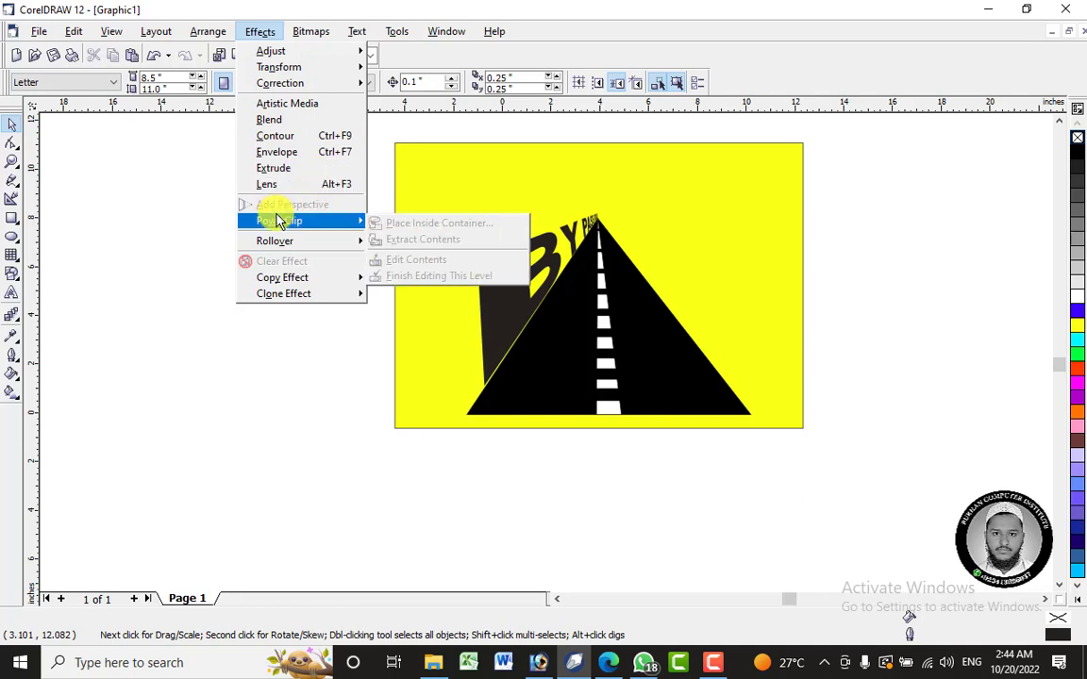
click(176, 412)
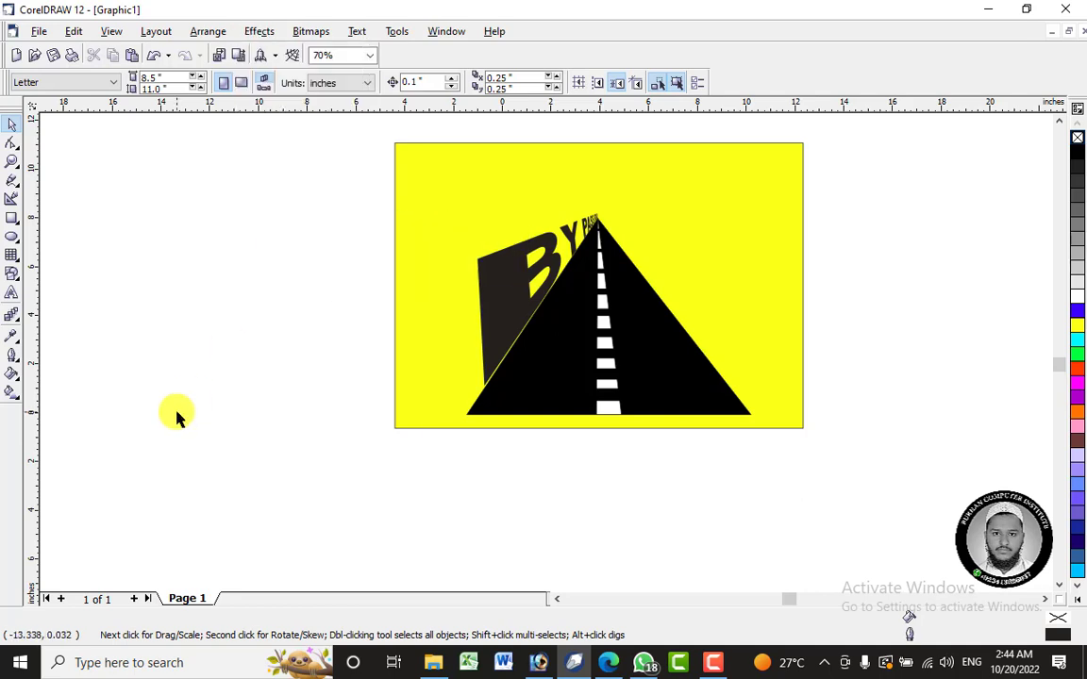
- Draw two rectangles left of the road artwork, about 7.2 × 4.6 in and 5.6 × 3.4 in below it, and fill the smaller one yellow
click(12, 218)
mouse_move(139, 228)
mouse_down()
mouse_move(182, 273)
mouse_move(317, 342)
mouse_up()
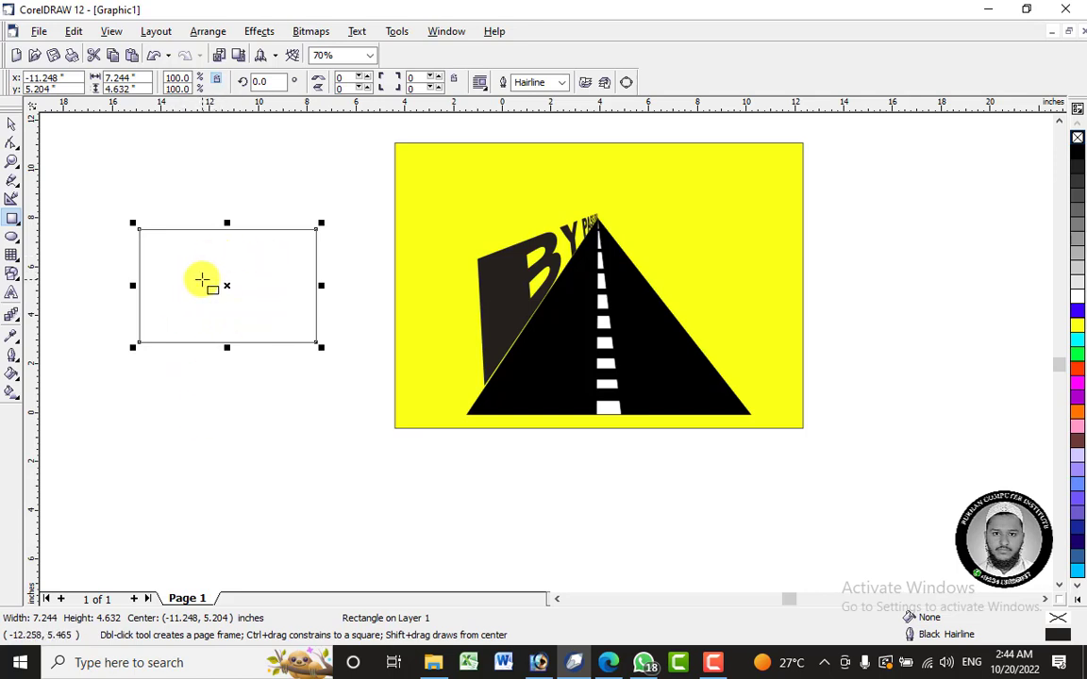
drag(129, 434, 266, 517)
click(11, 124)
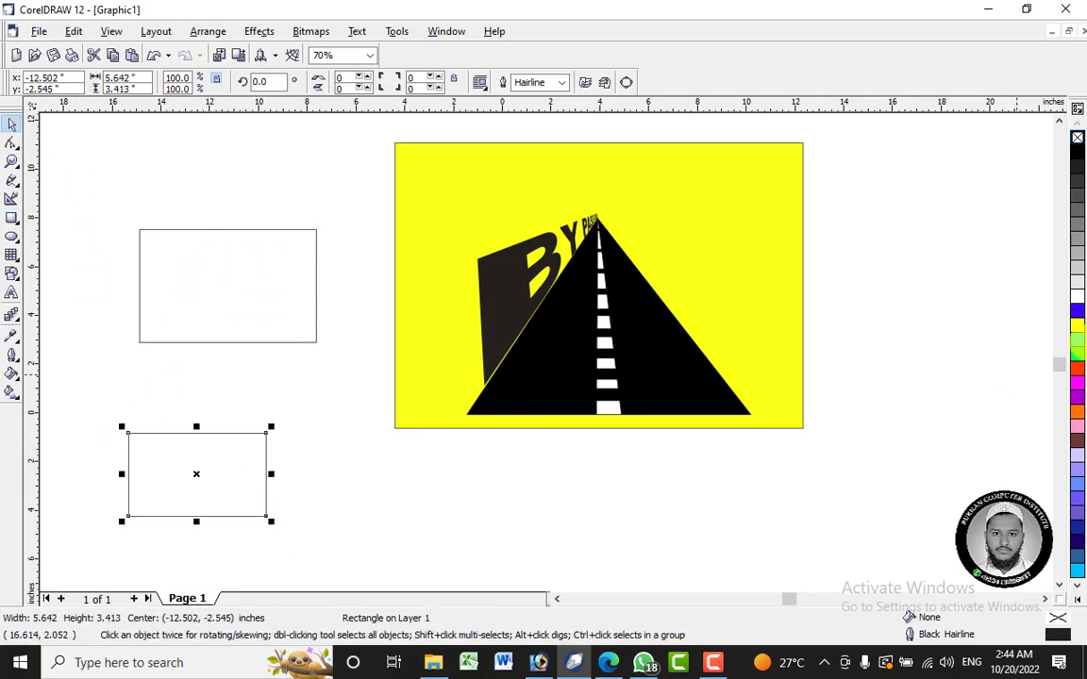
click(1076, 325)
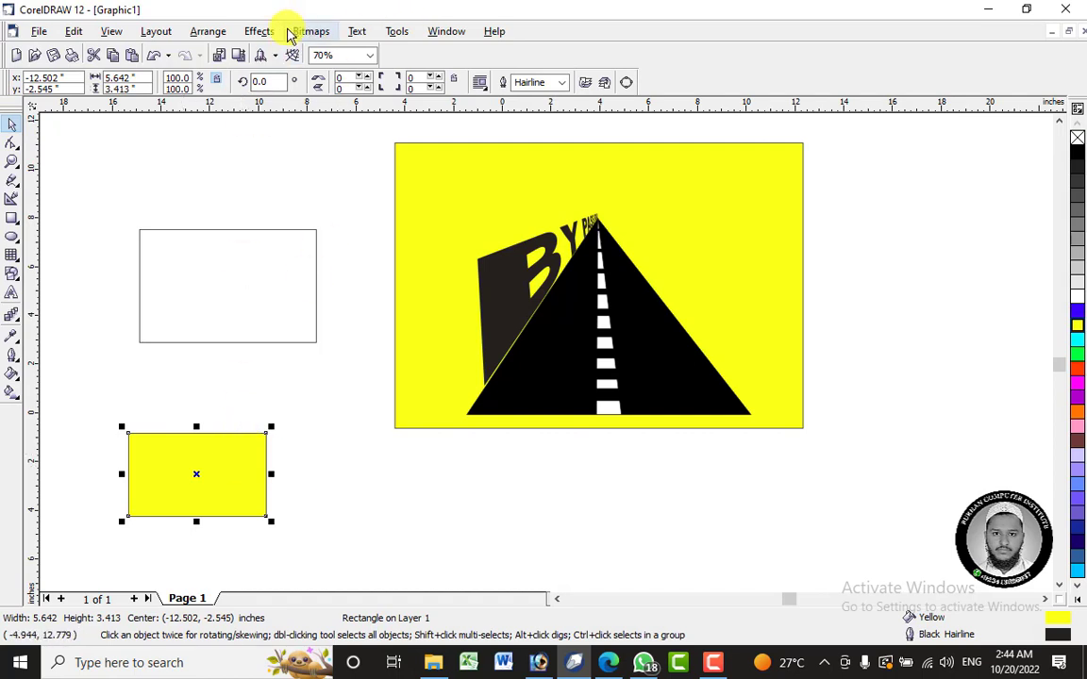
- PowerClip the yellow rectangle inside the larger empty rectangle as its container
click(259, 31)
mouse_move(313, 220)
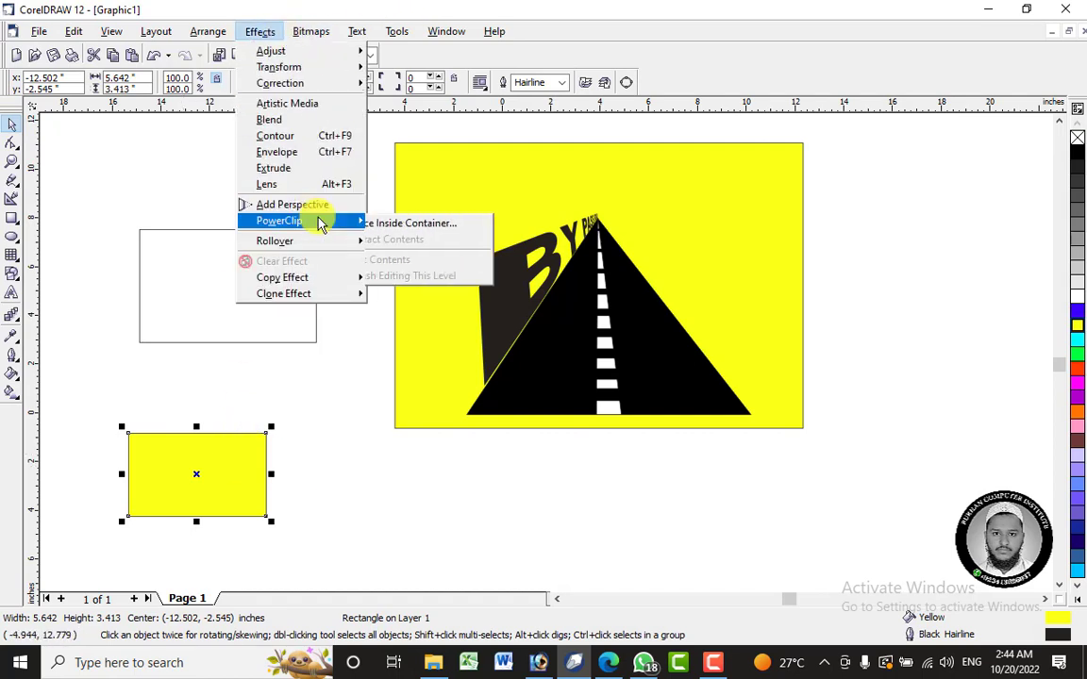
click(410, 233)
click(218, 297)
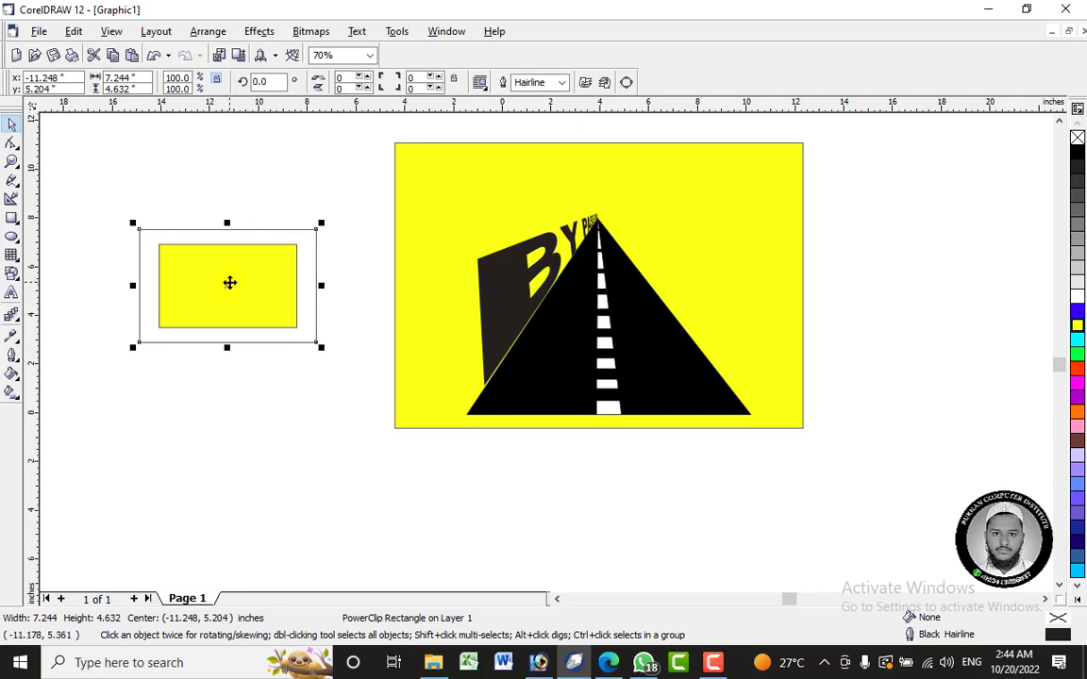
- Edit the PowerClip contents, shift the yellow rectangle past the container's lower-right corner, and finish editing
right_click(229, 282)
click(283, 309)
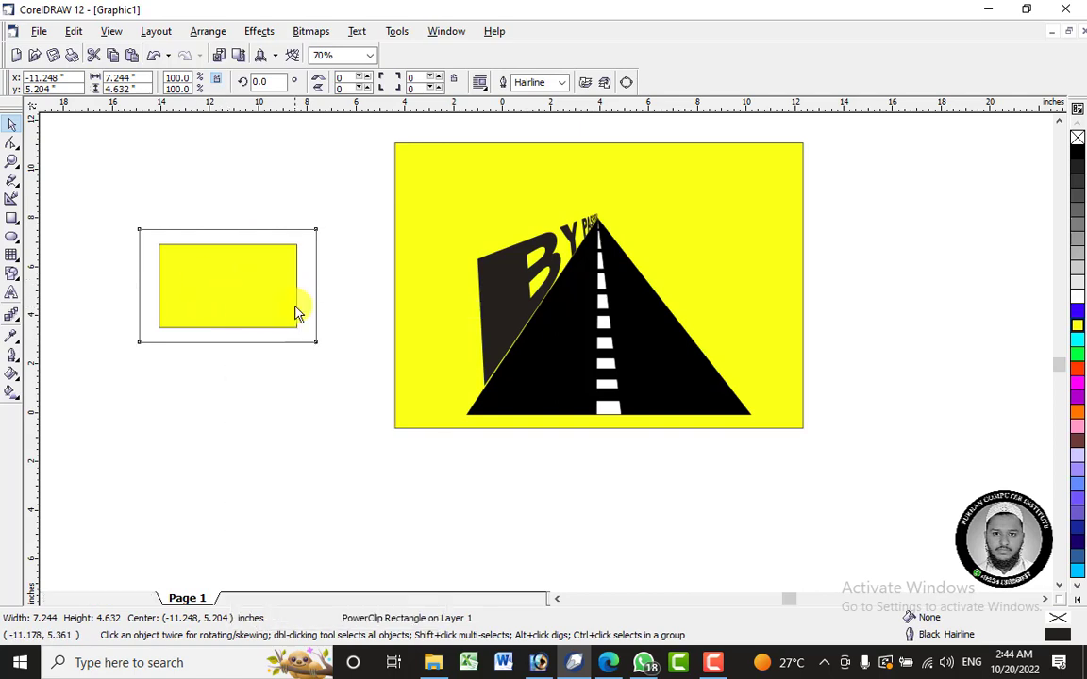
drag(221, 294, 303, 323)
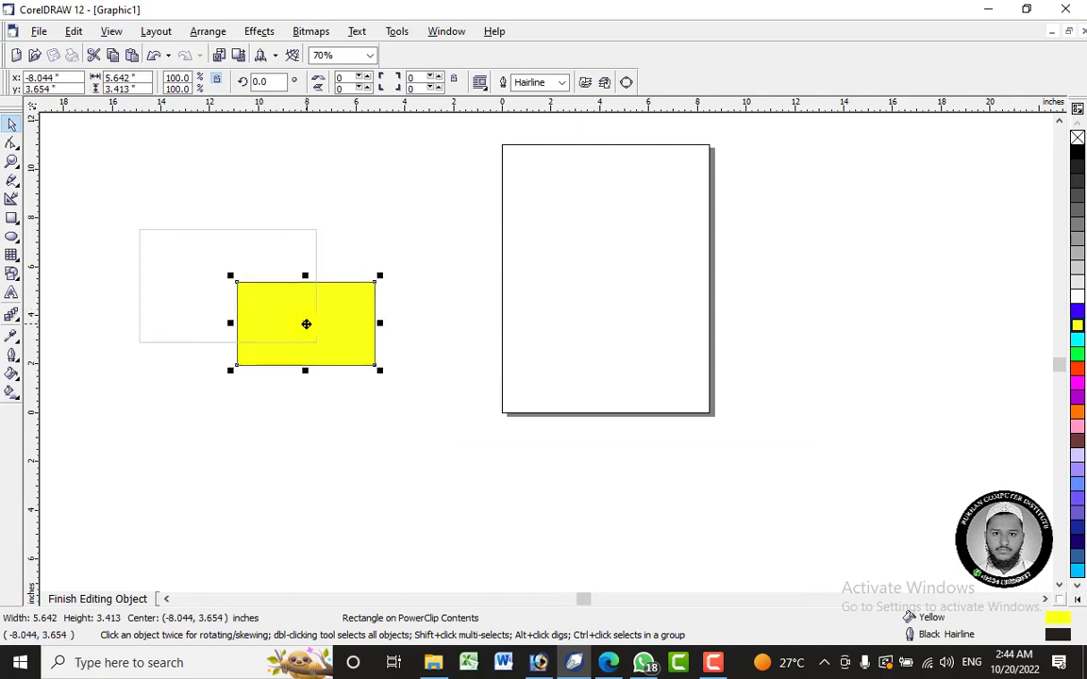
right_click(297, 320)
click(363, 330)
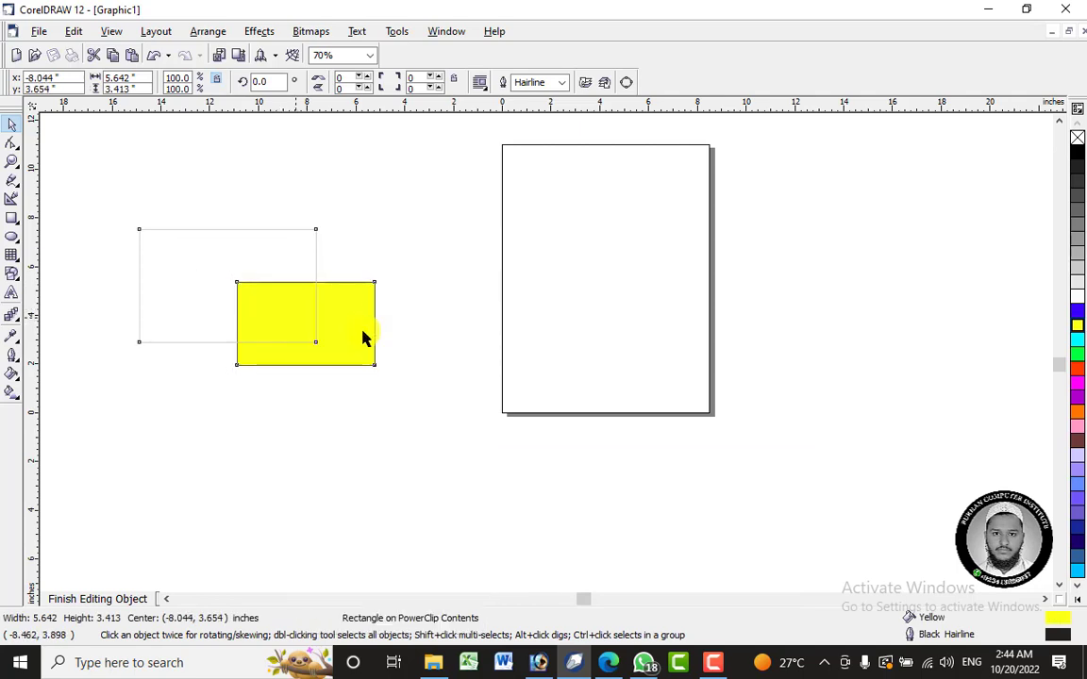
- Select the PowerClip rectangle and bring up the commands for its clipped contents
click(293, 322)
right_click(295, 323)
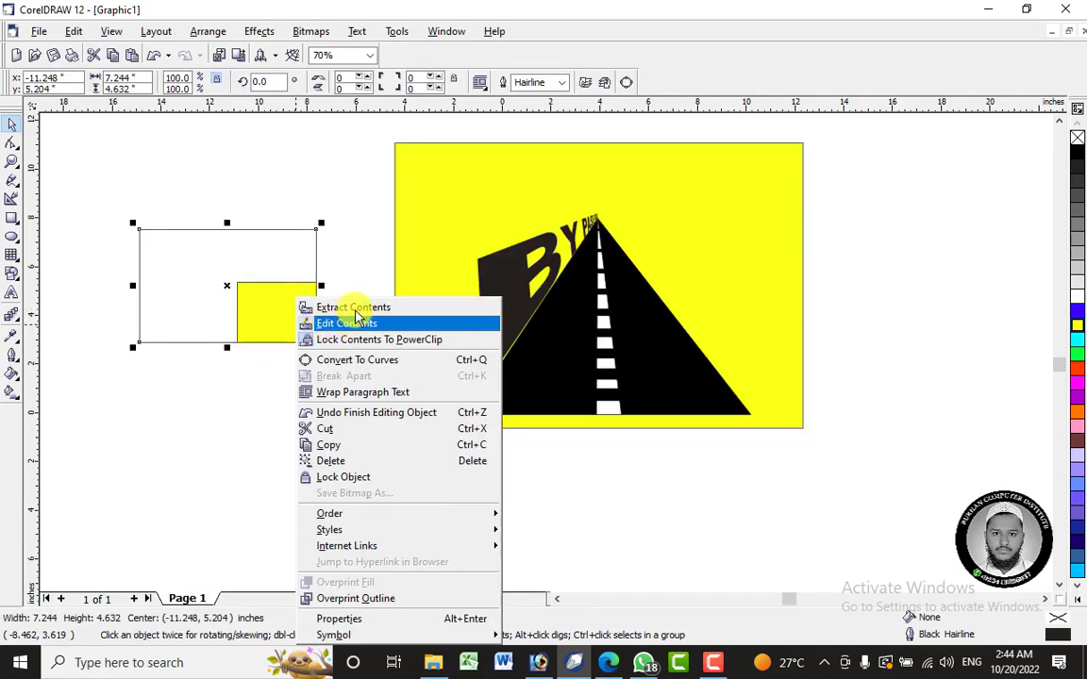